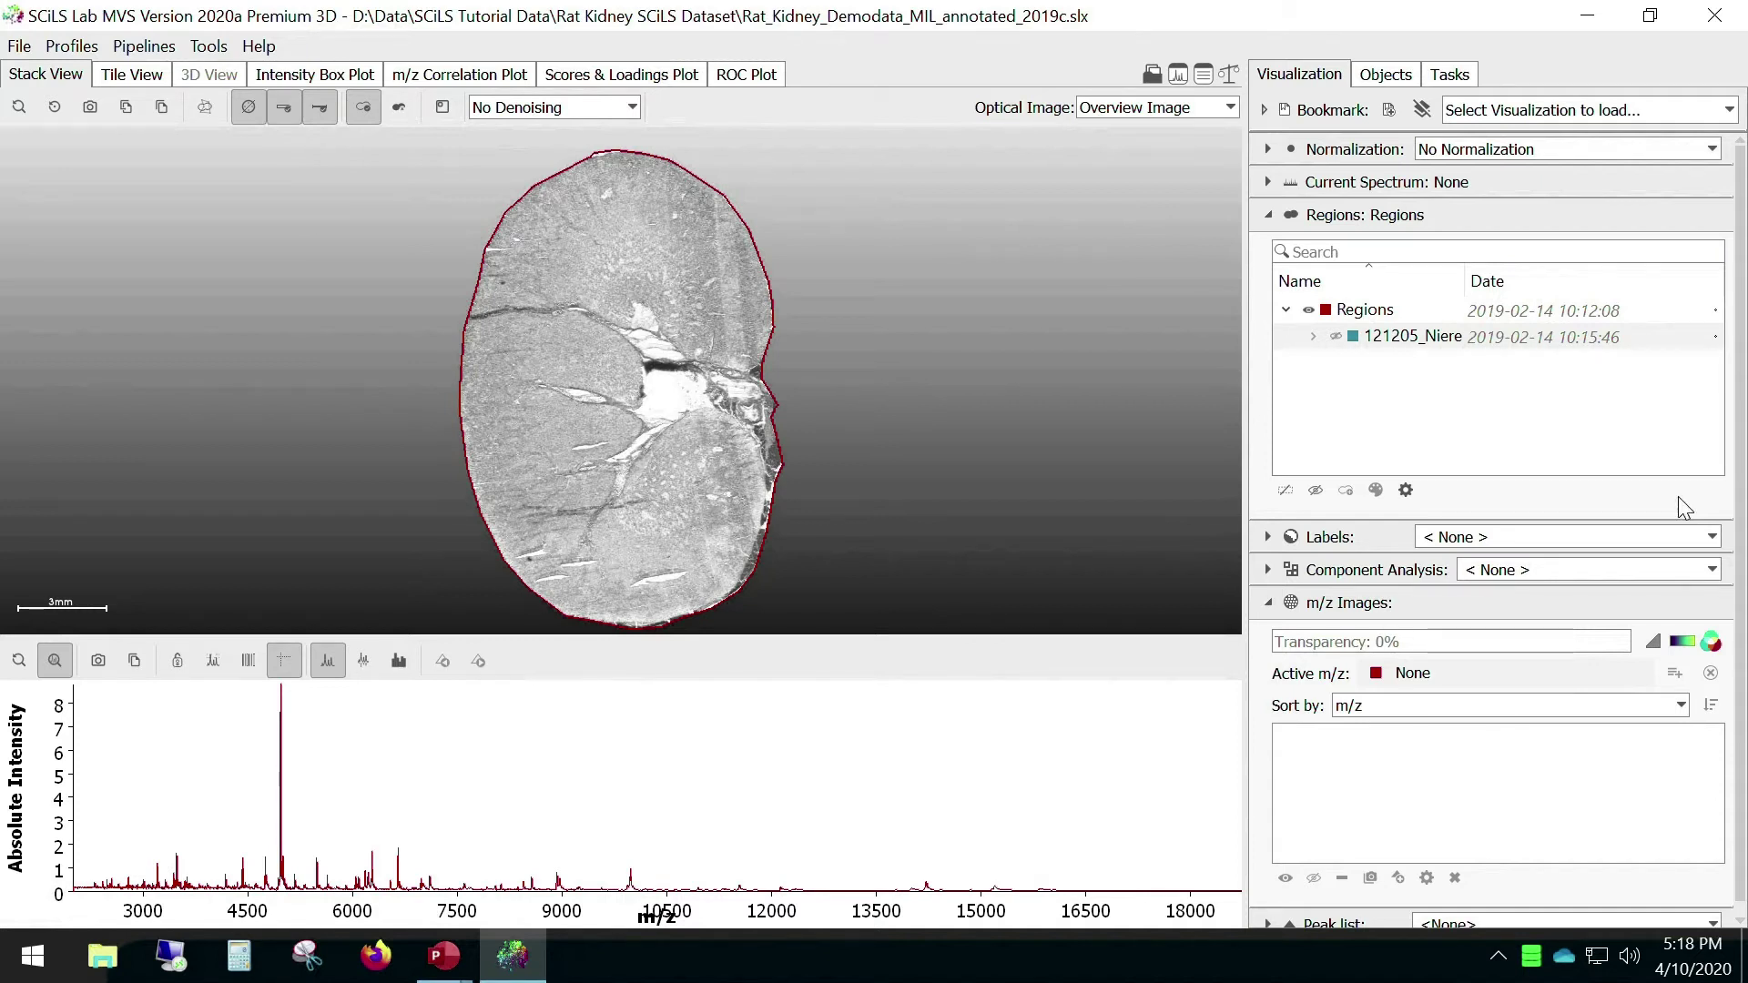
Step: Set up a Segmentation Pipeline with Total Ion Count normalization on the entire Regions set
{"action": "left_click", "coordinate": [138, 52]}
{"action": "left_click", "coordinate": [166, 75]}
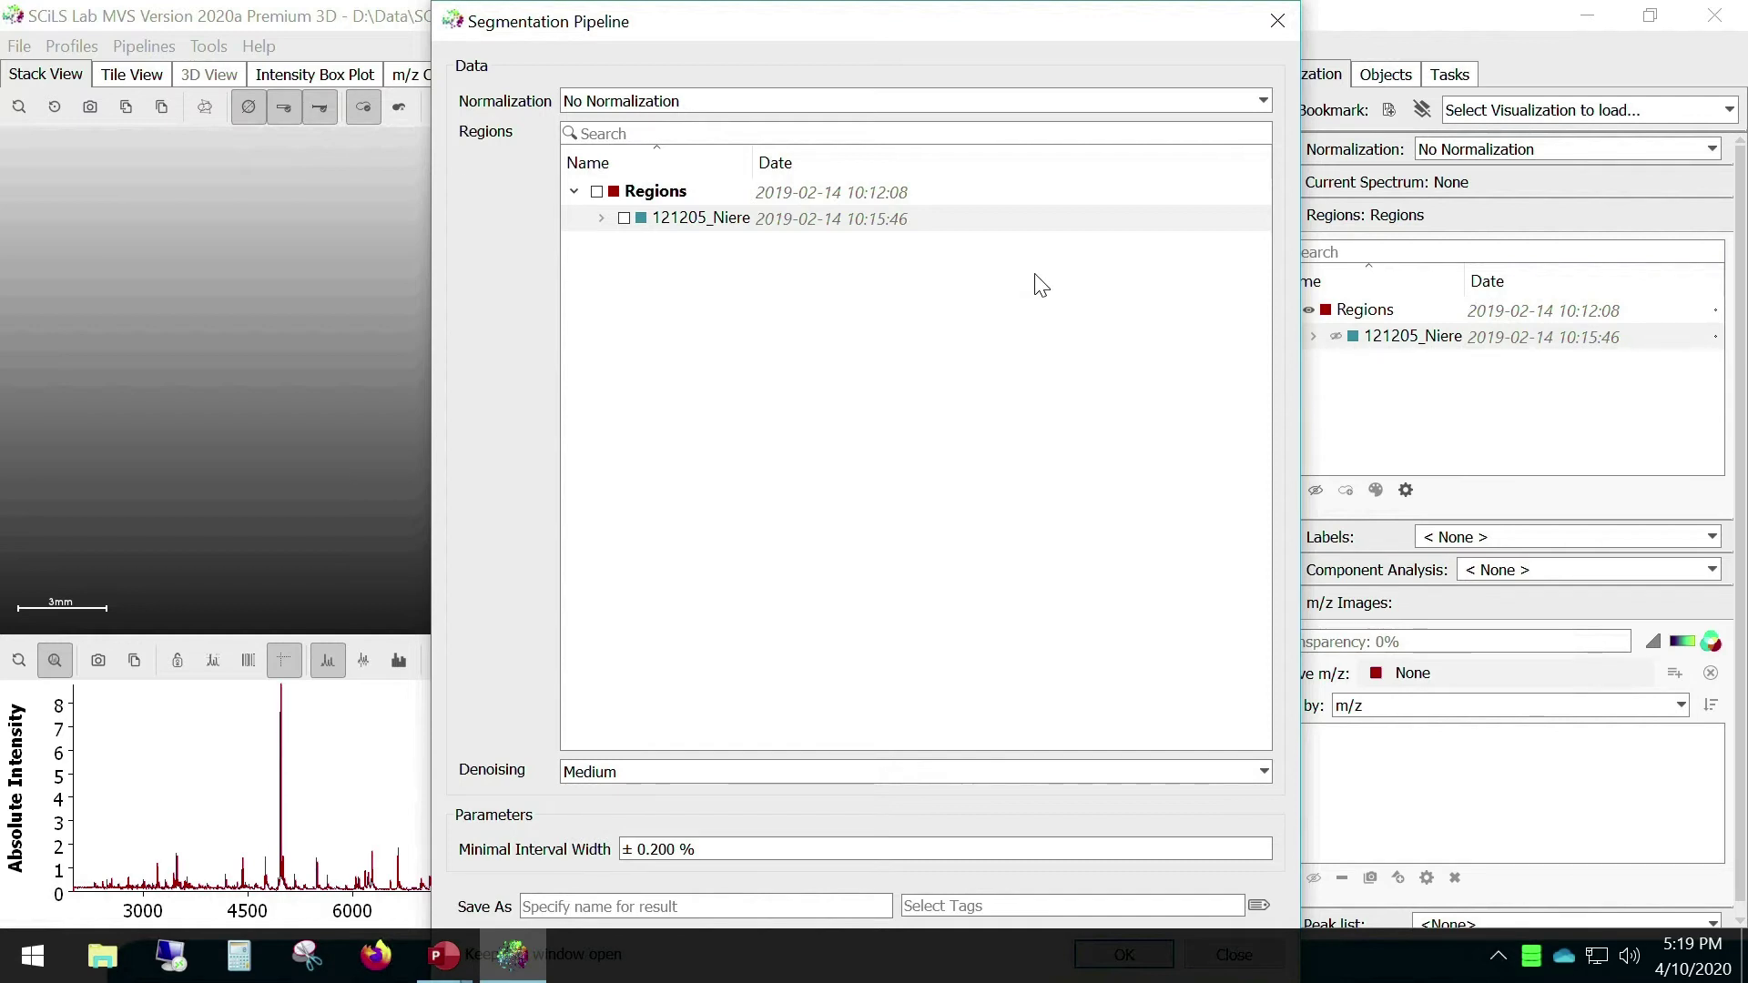
{"action": "left_click", "coordinate": [1262, 100]}
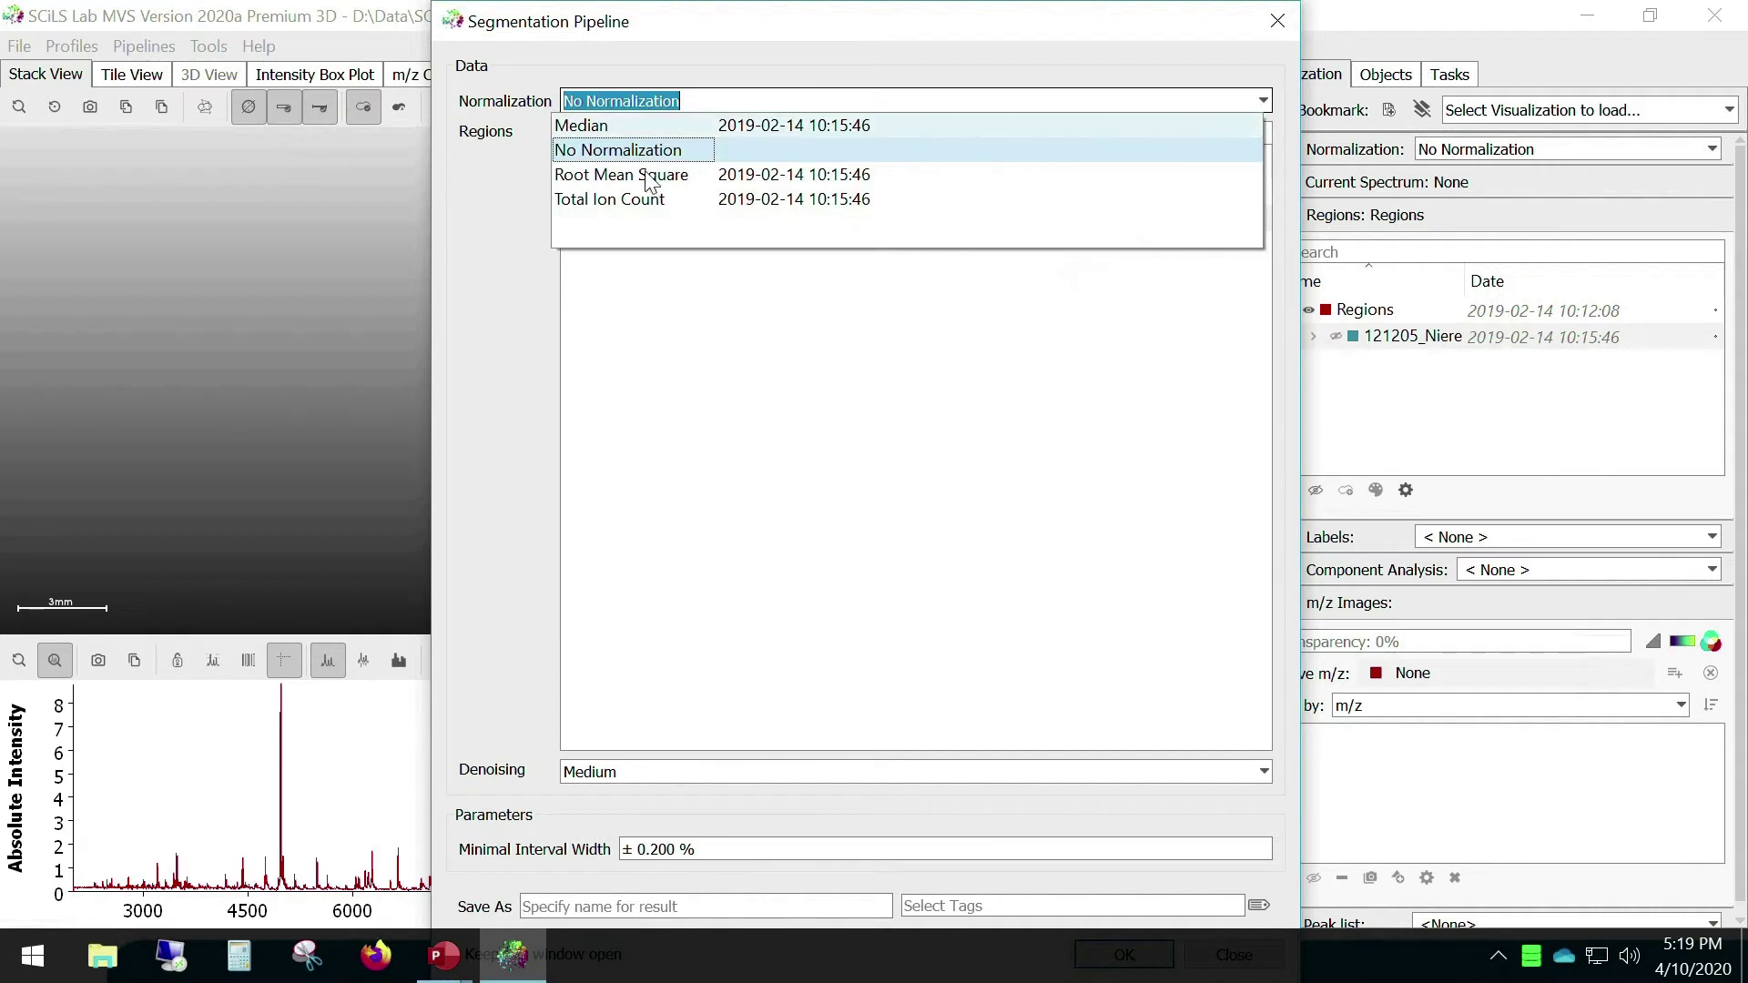
{"action": "left_click", "coordinate": [639, 201]}
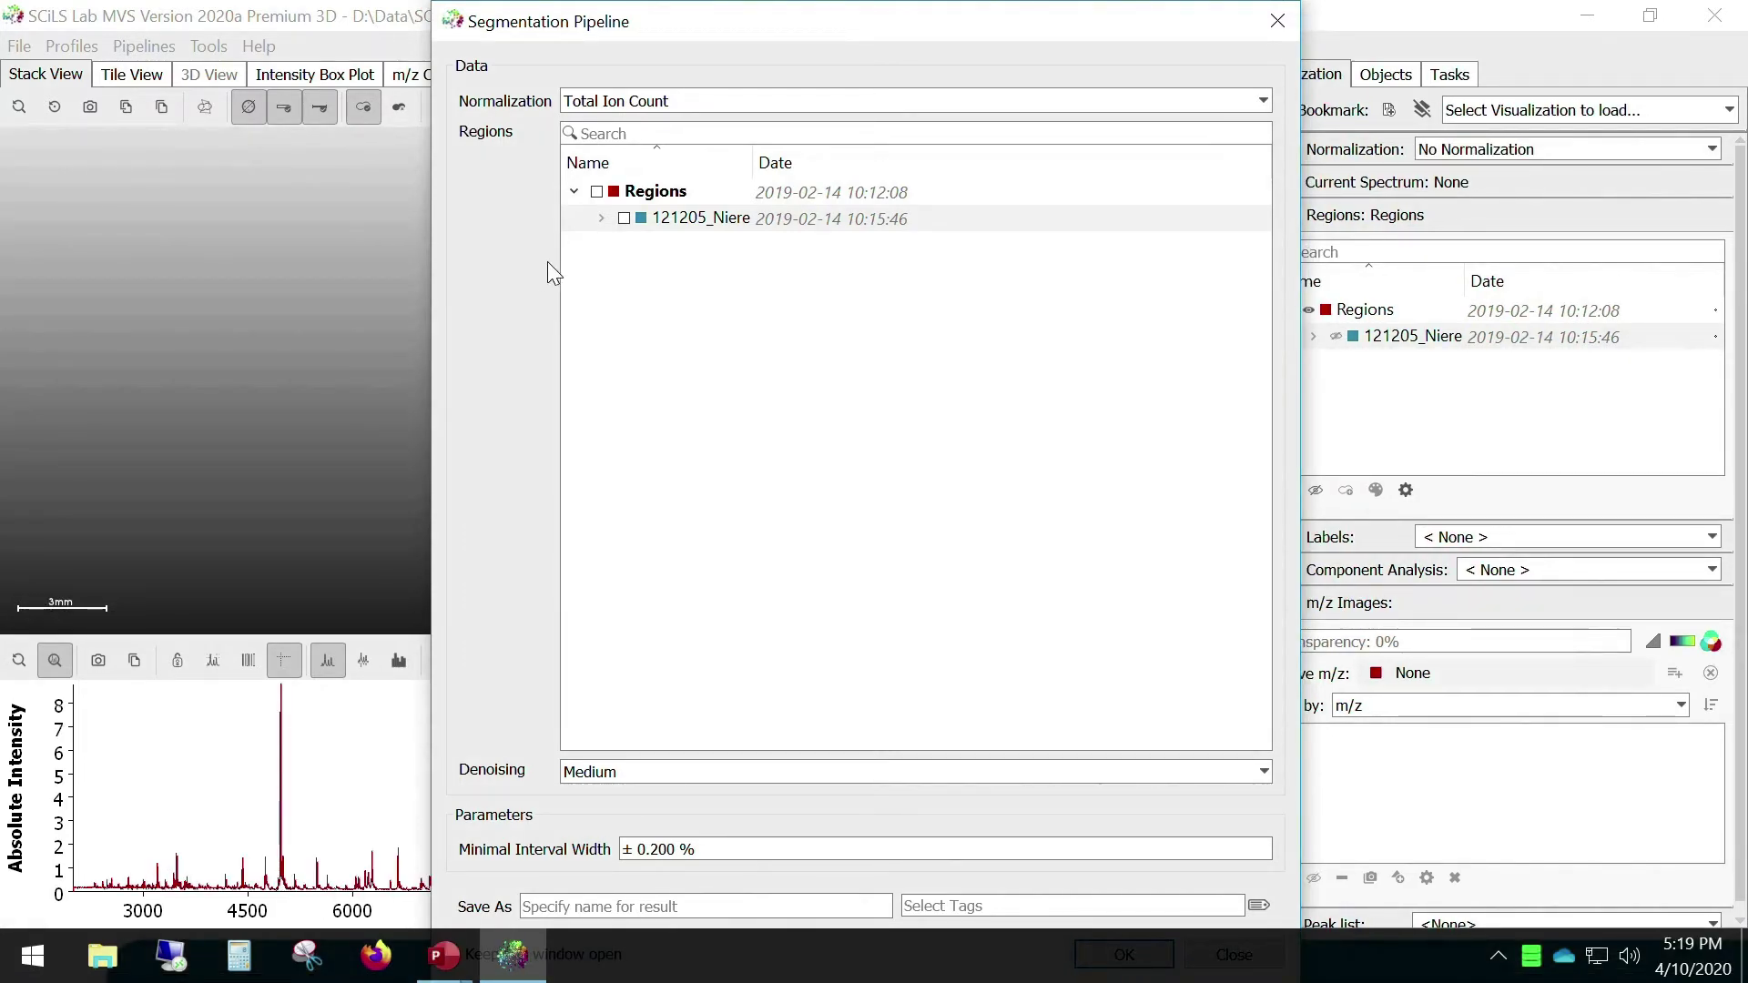
{"action": "left_click", "coordinate": [597, 193]}
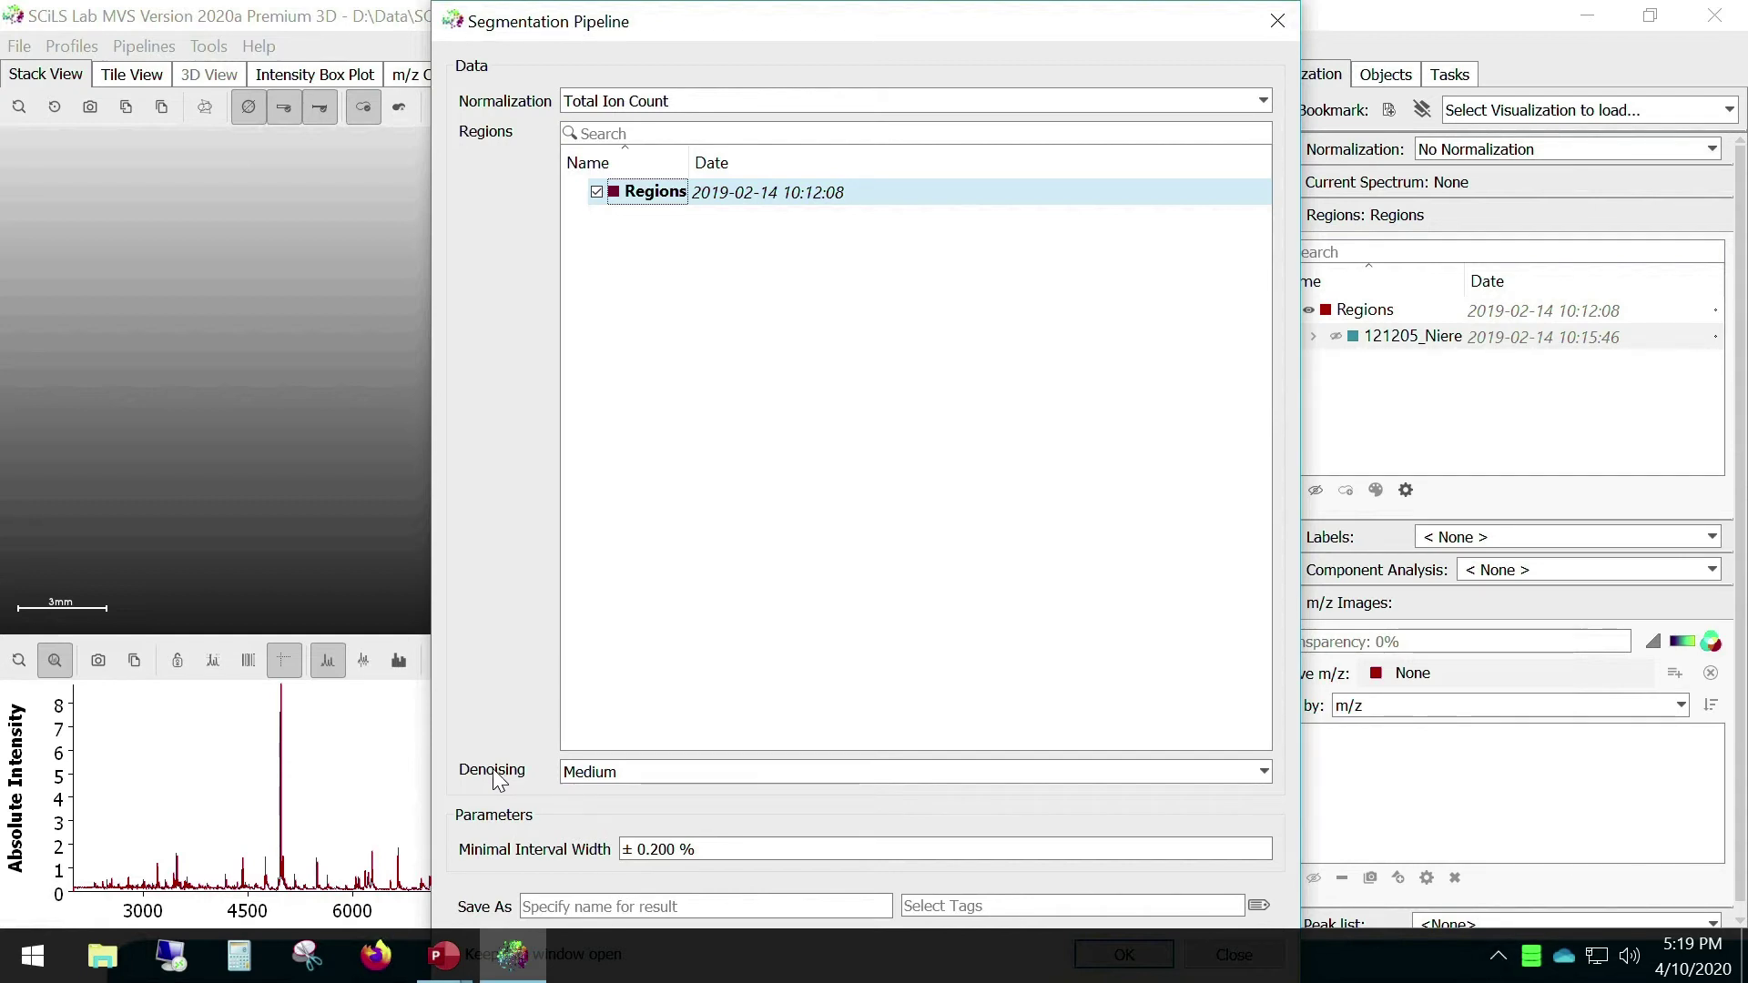
Step: Set the pipeline's denoising to Strong, name the result Tutorial and run the segmentation
{"action": "left_click", "coordinate": [643, 774]}
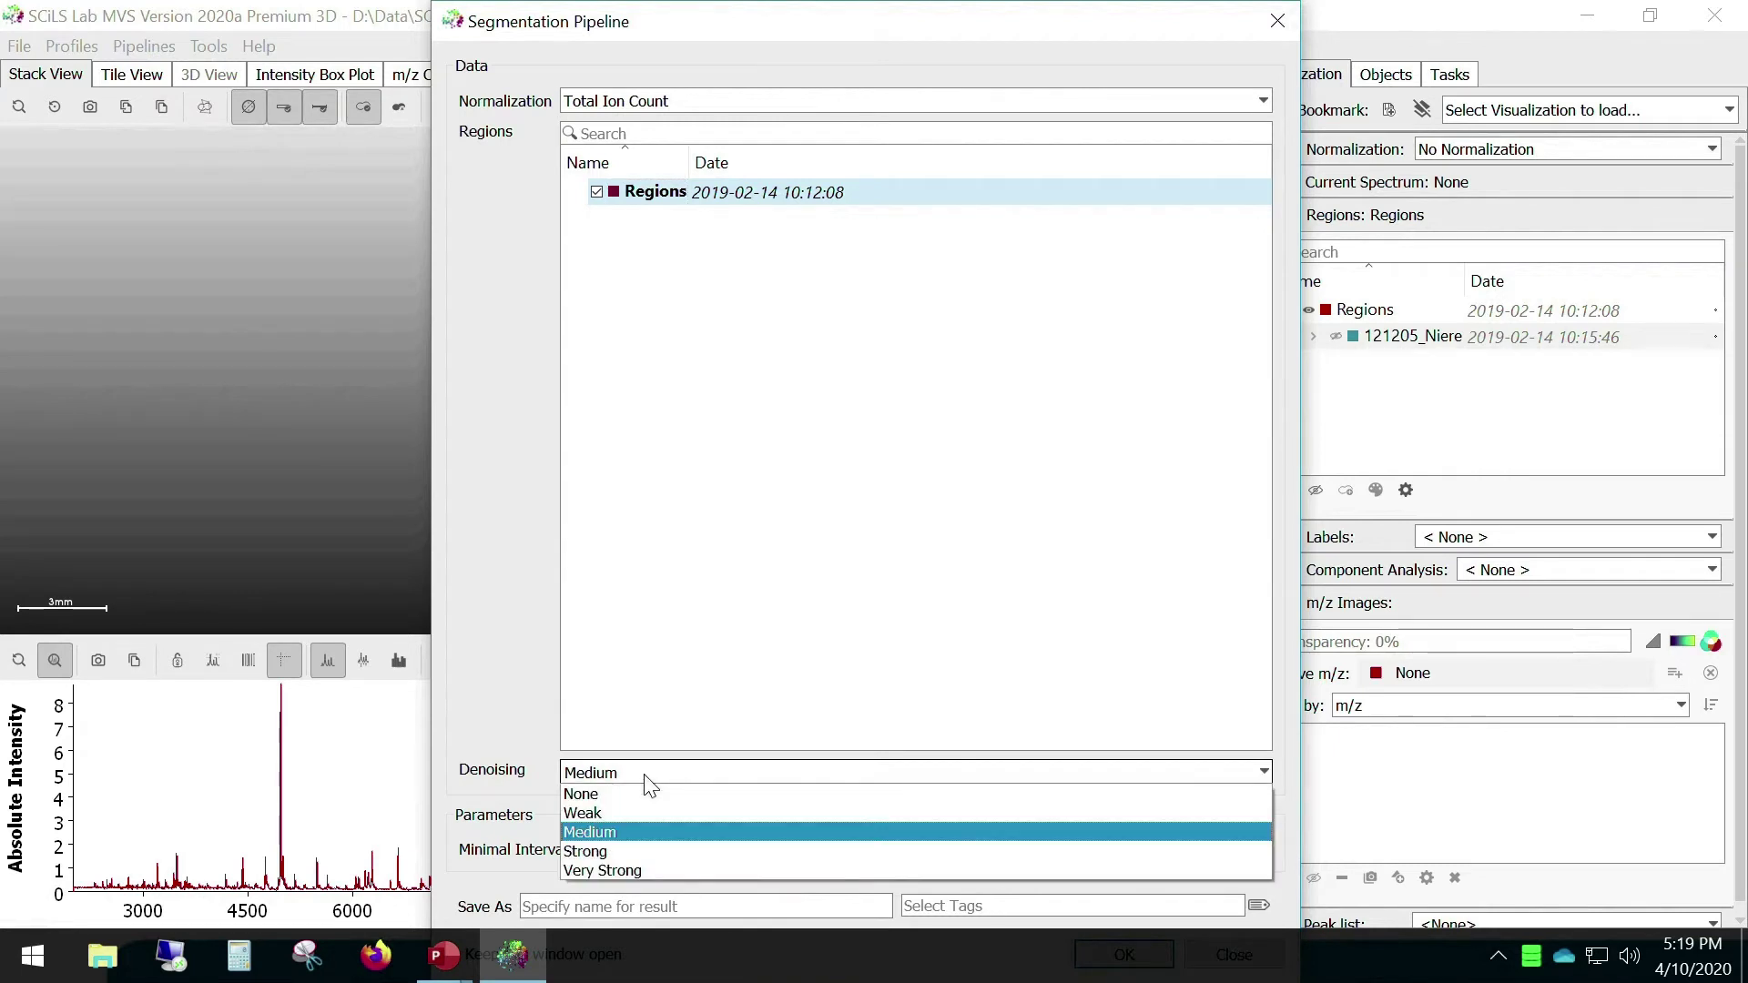
{"action": "left_click", "coordinate": [670, 850]}
{"action": "left_click", "coordinate": [673, 906]}
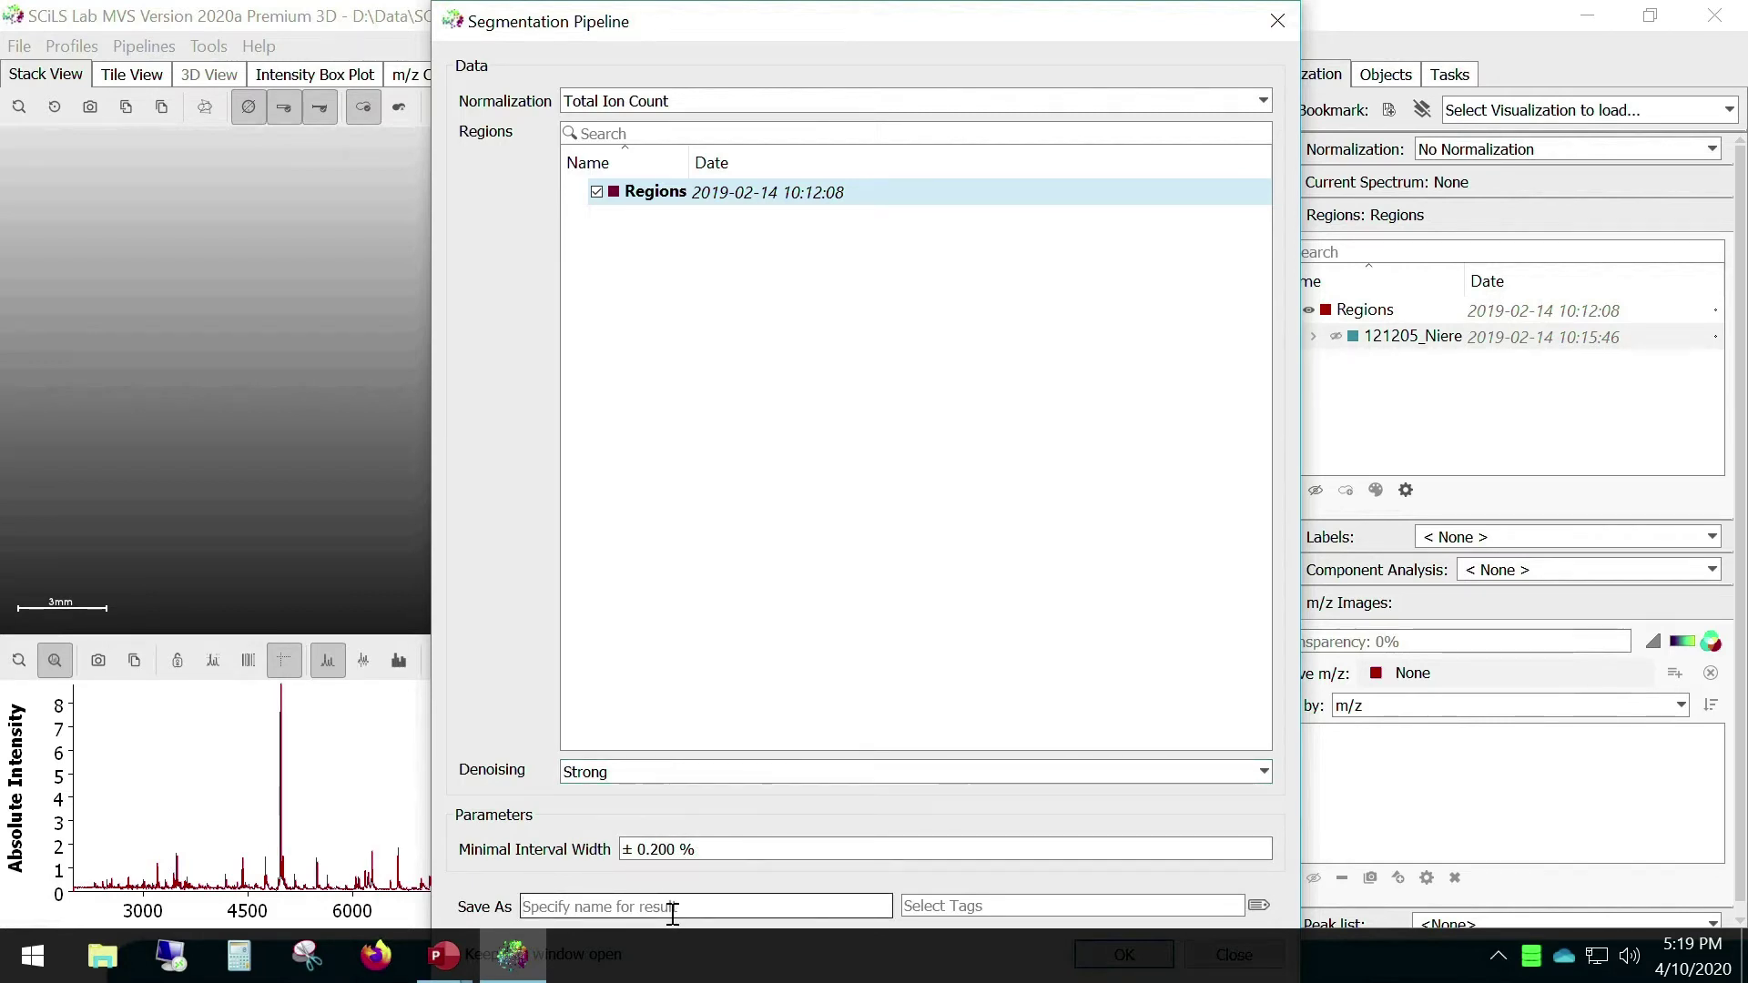
{"action": "type", "text": "Tutorial"}
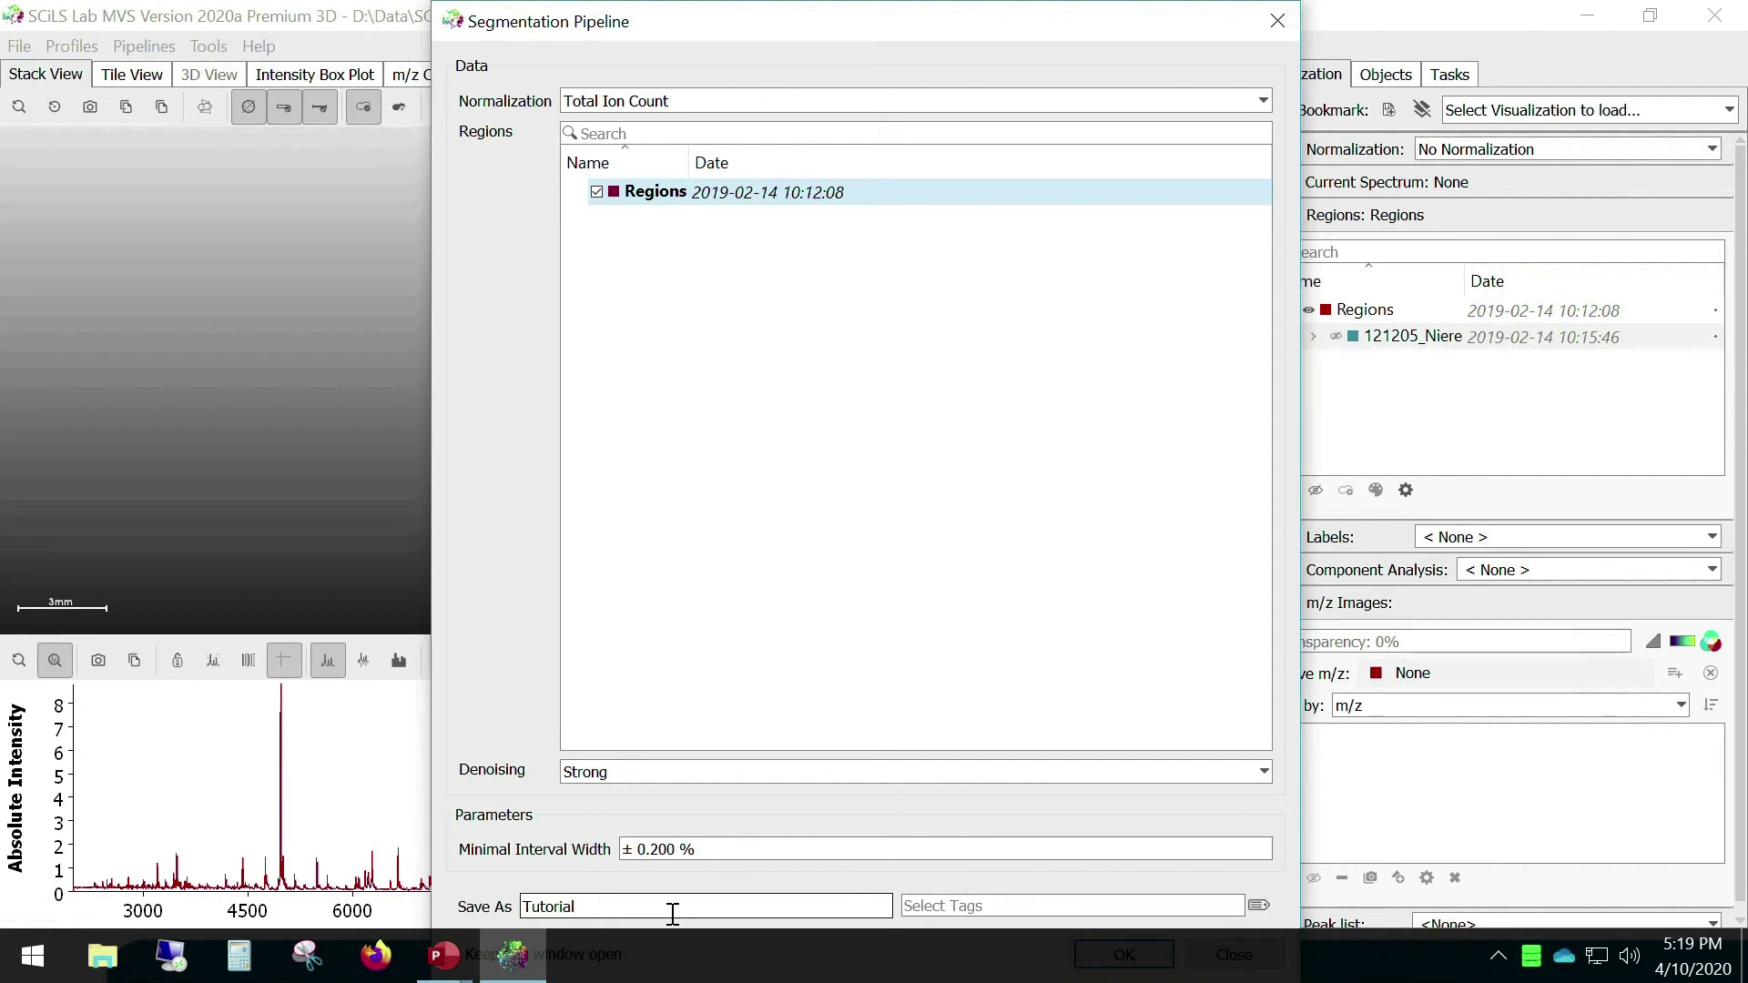
{"action": "key", "text": "Return"}
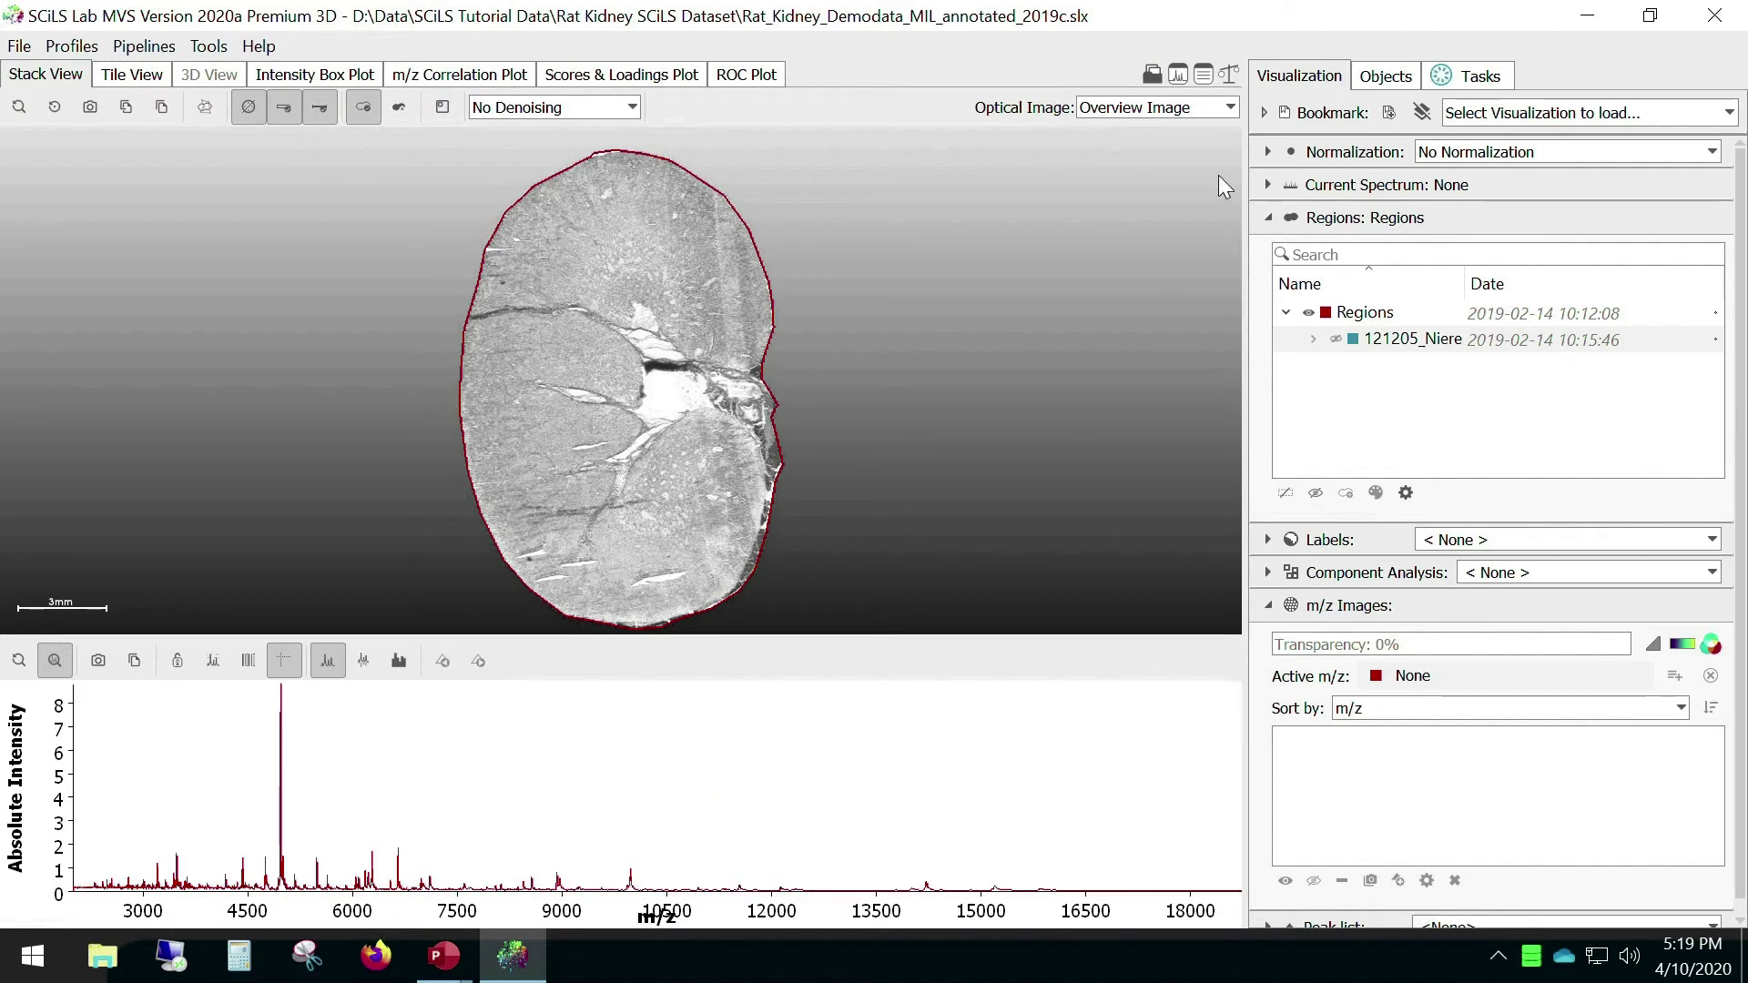
Step: Check the segmentation task's results, and display the Tutorial-Segmentation Map as the labels over the kidney image
{"action": "left_click", "coordinate": [1466, 80]}
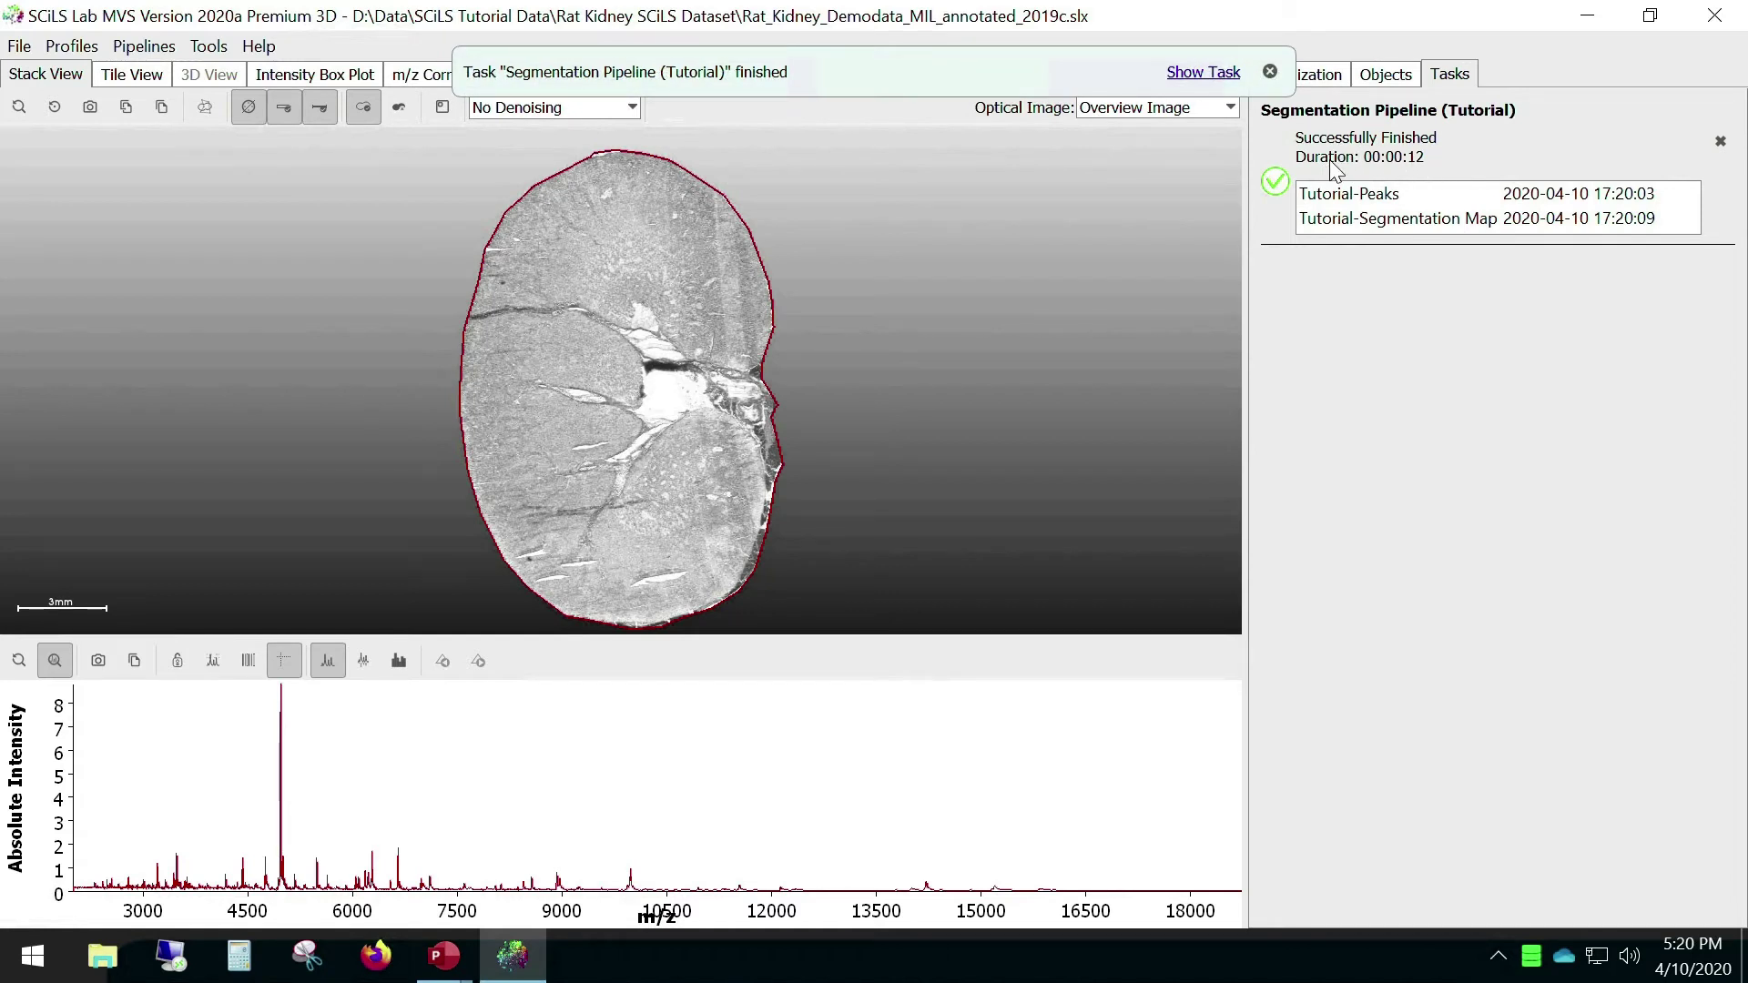
{"action": "left_click", "coordinate": [1271, 72]}
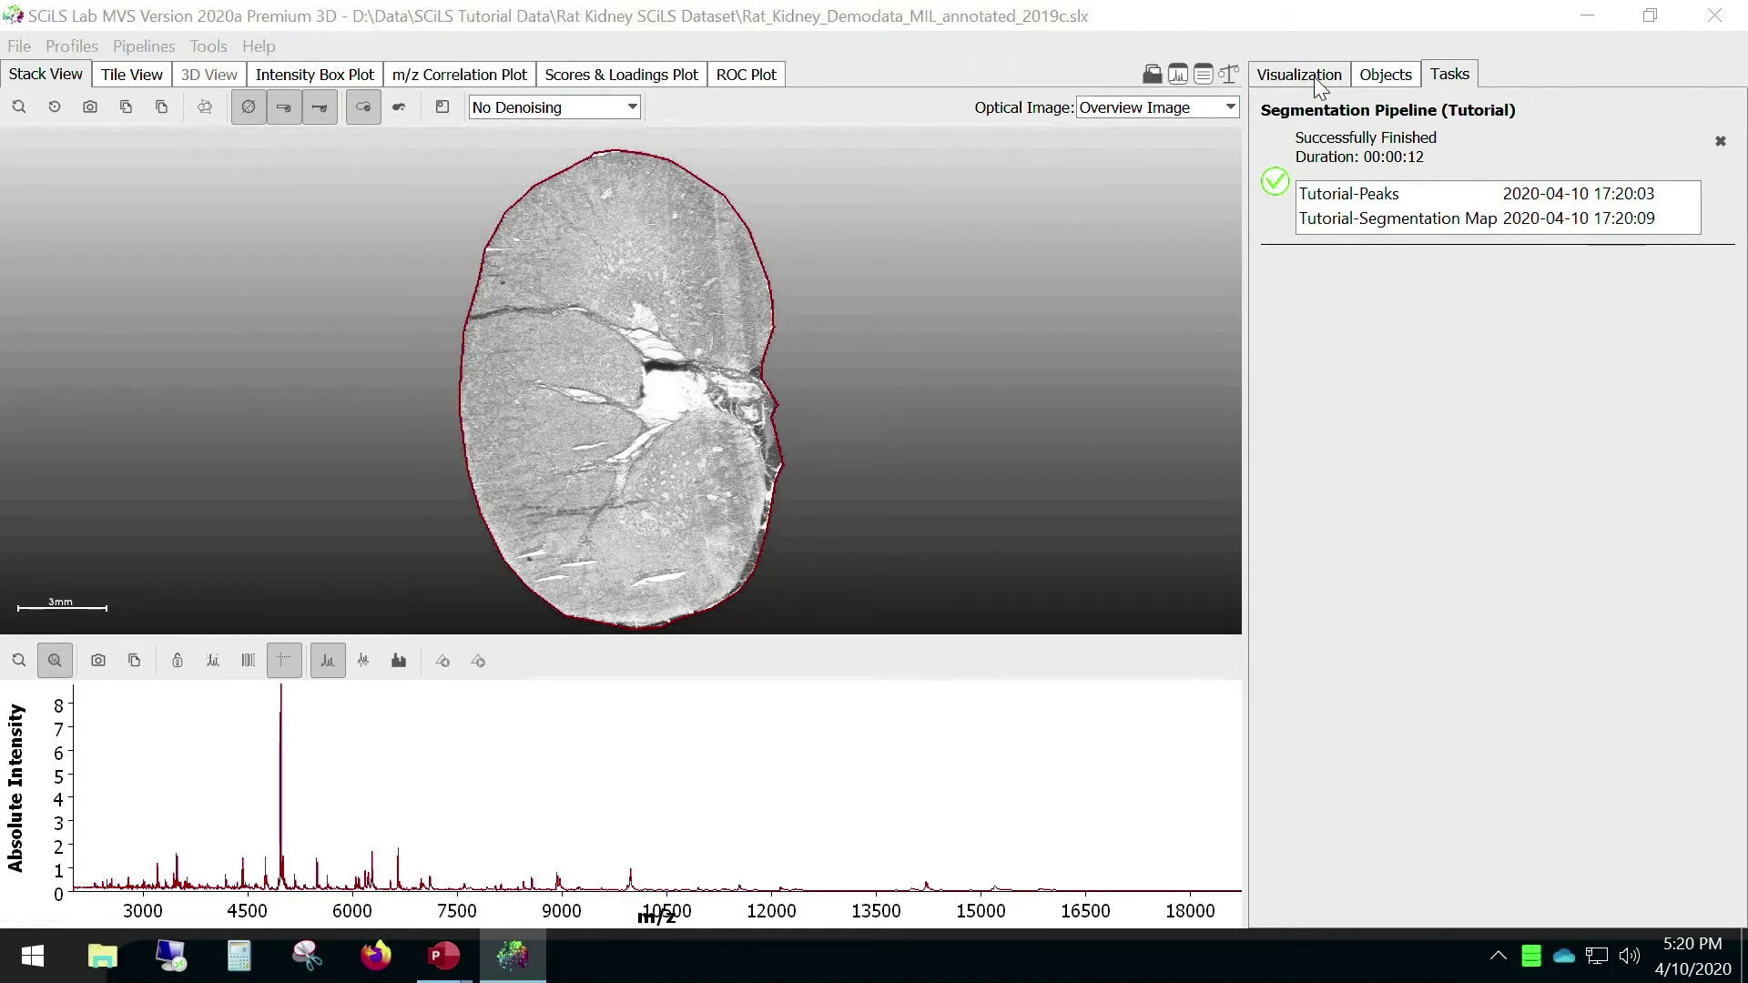
{"action": "left_click", "coordinate": [1308, 82]}
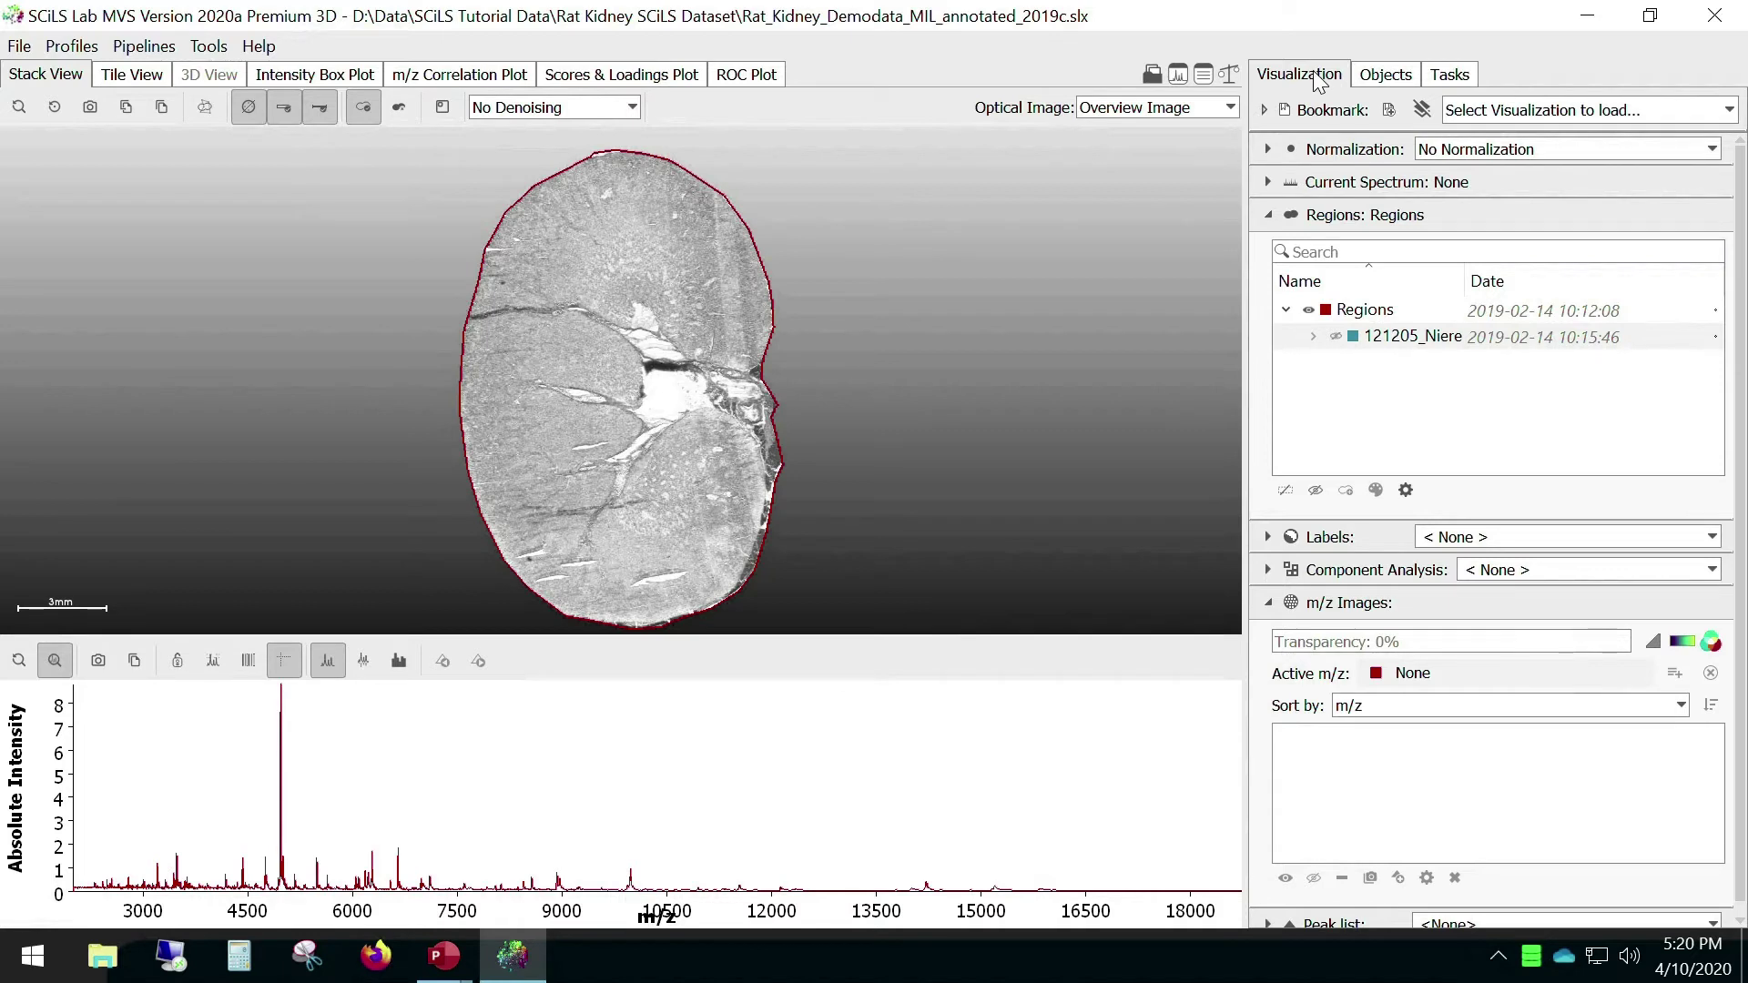
{"action": "left_click", "coordinate": [1269, 214]}
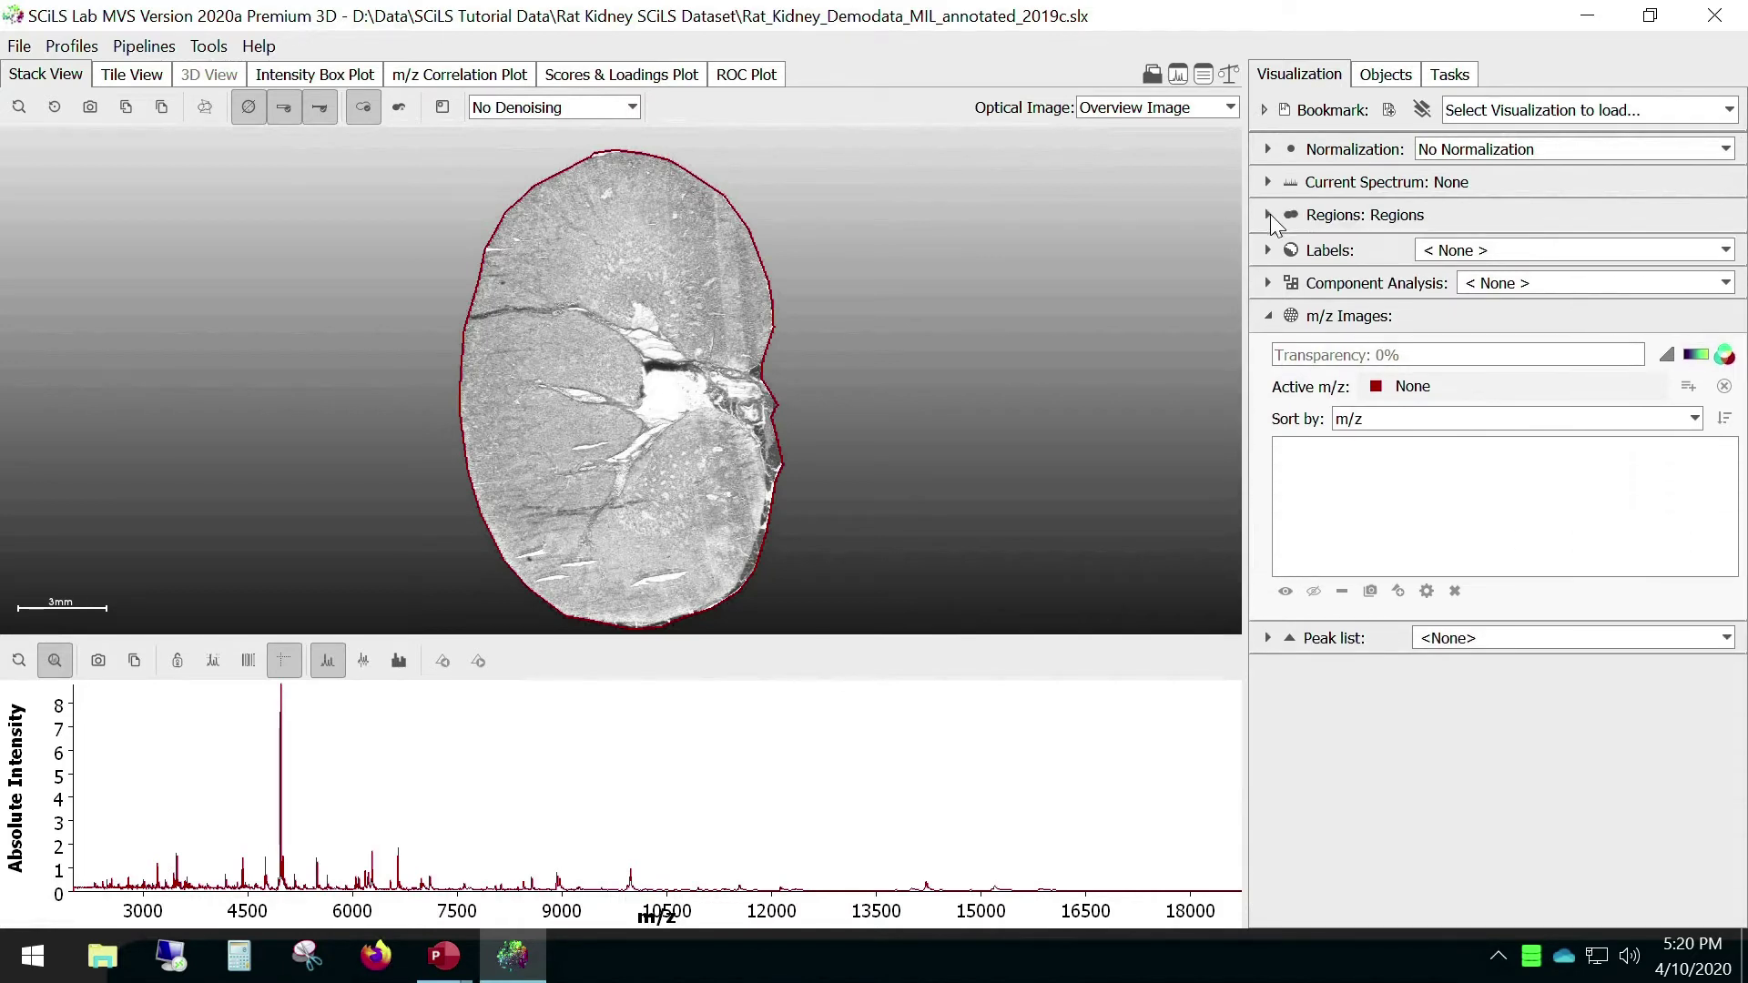
{"action": "left_click", "coordinate": [1268, 250]}
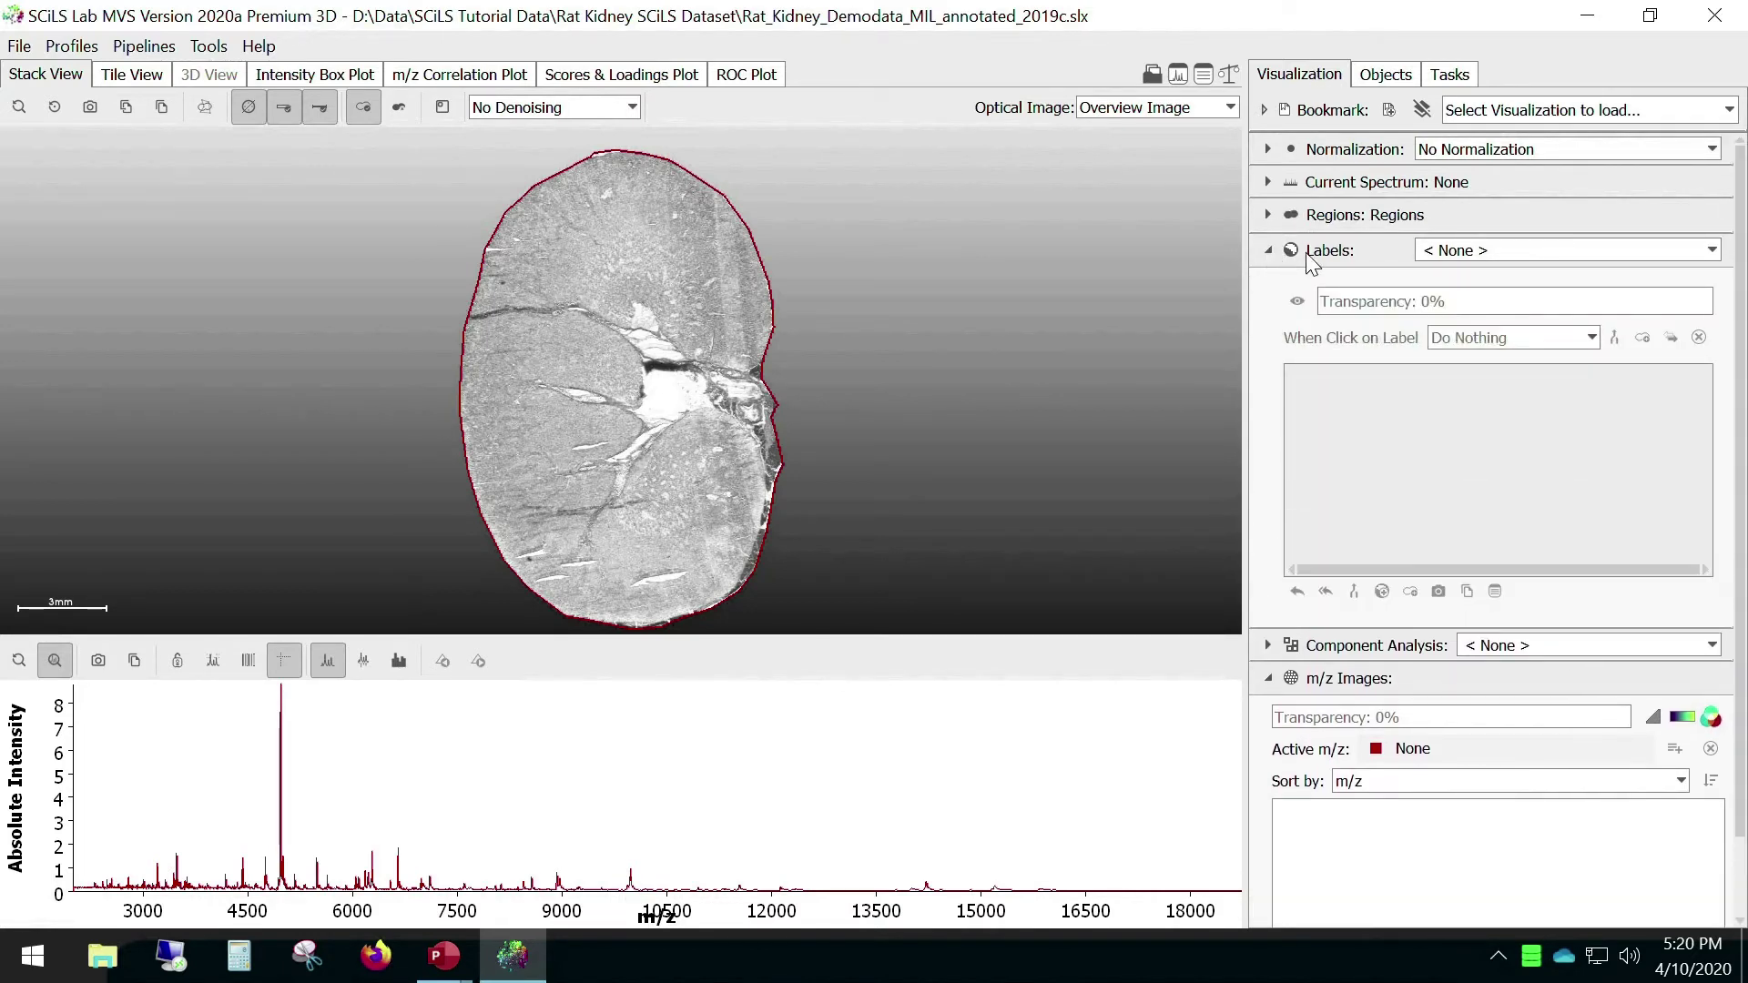
{"action": "left_click", "coordinate": [1713, 251]}
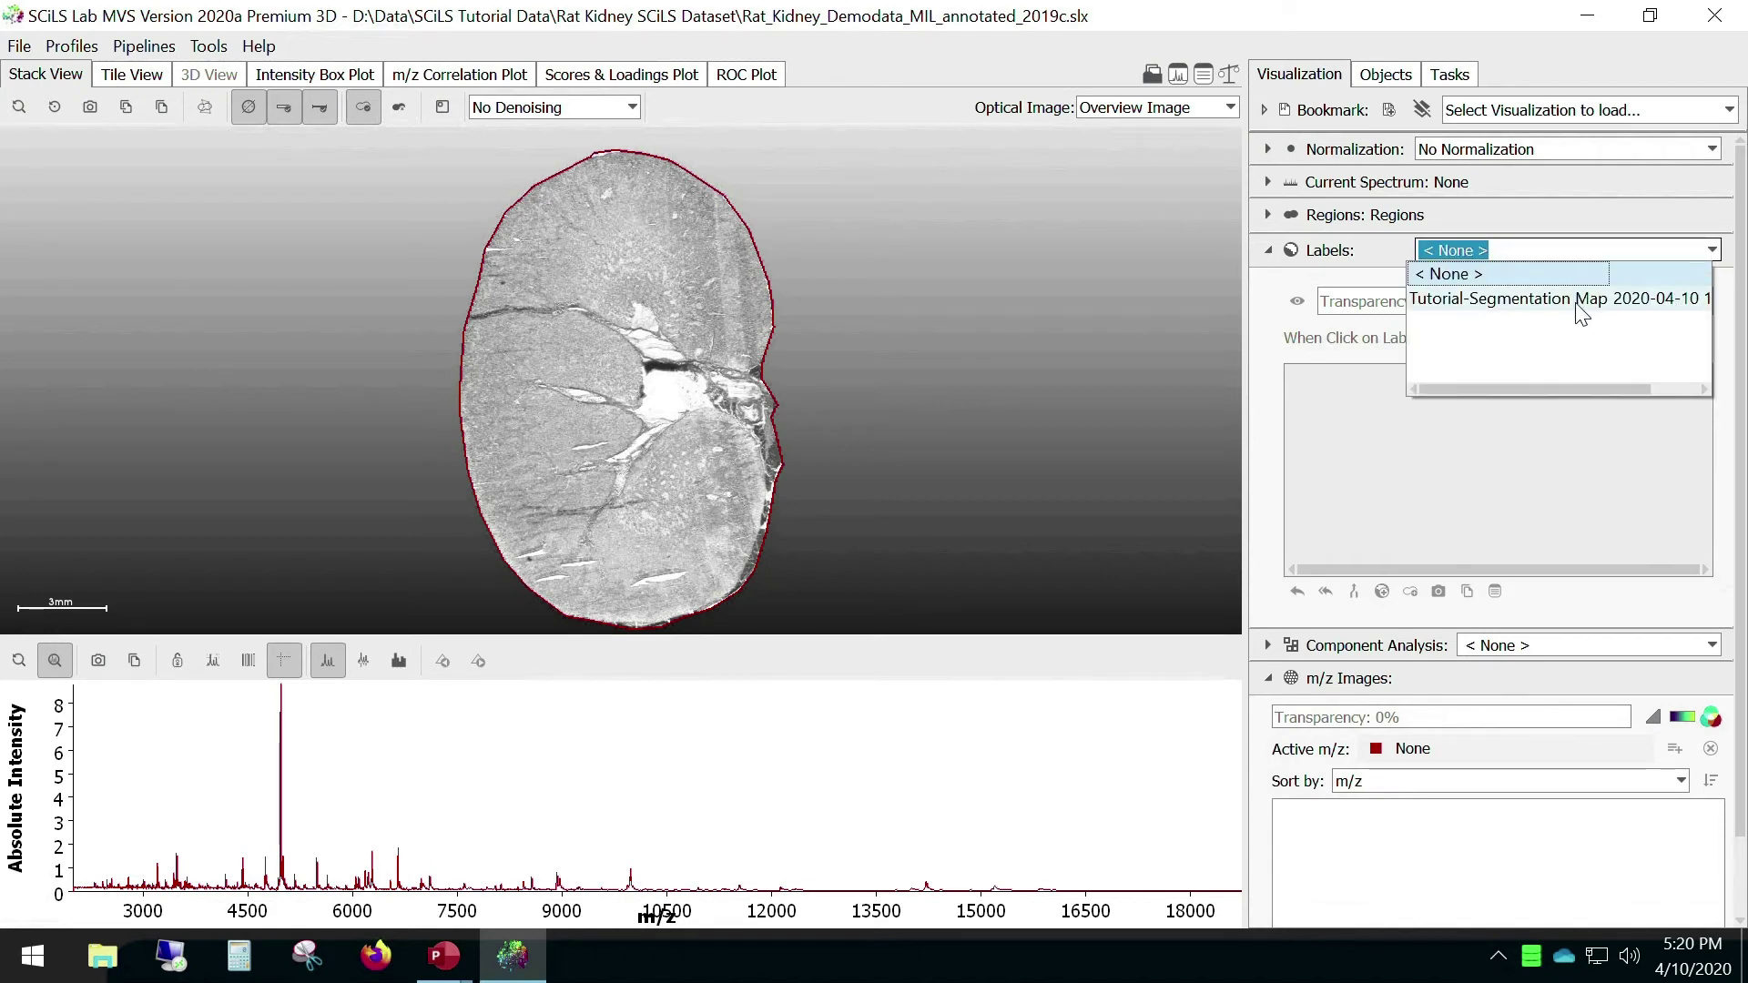
{"action": "left_click", "coordinate": [1528, 304]}
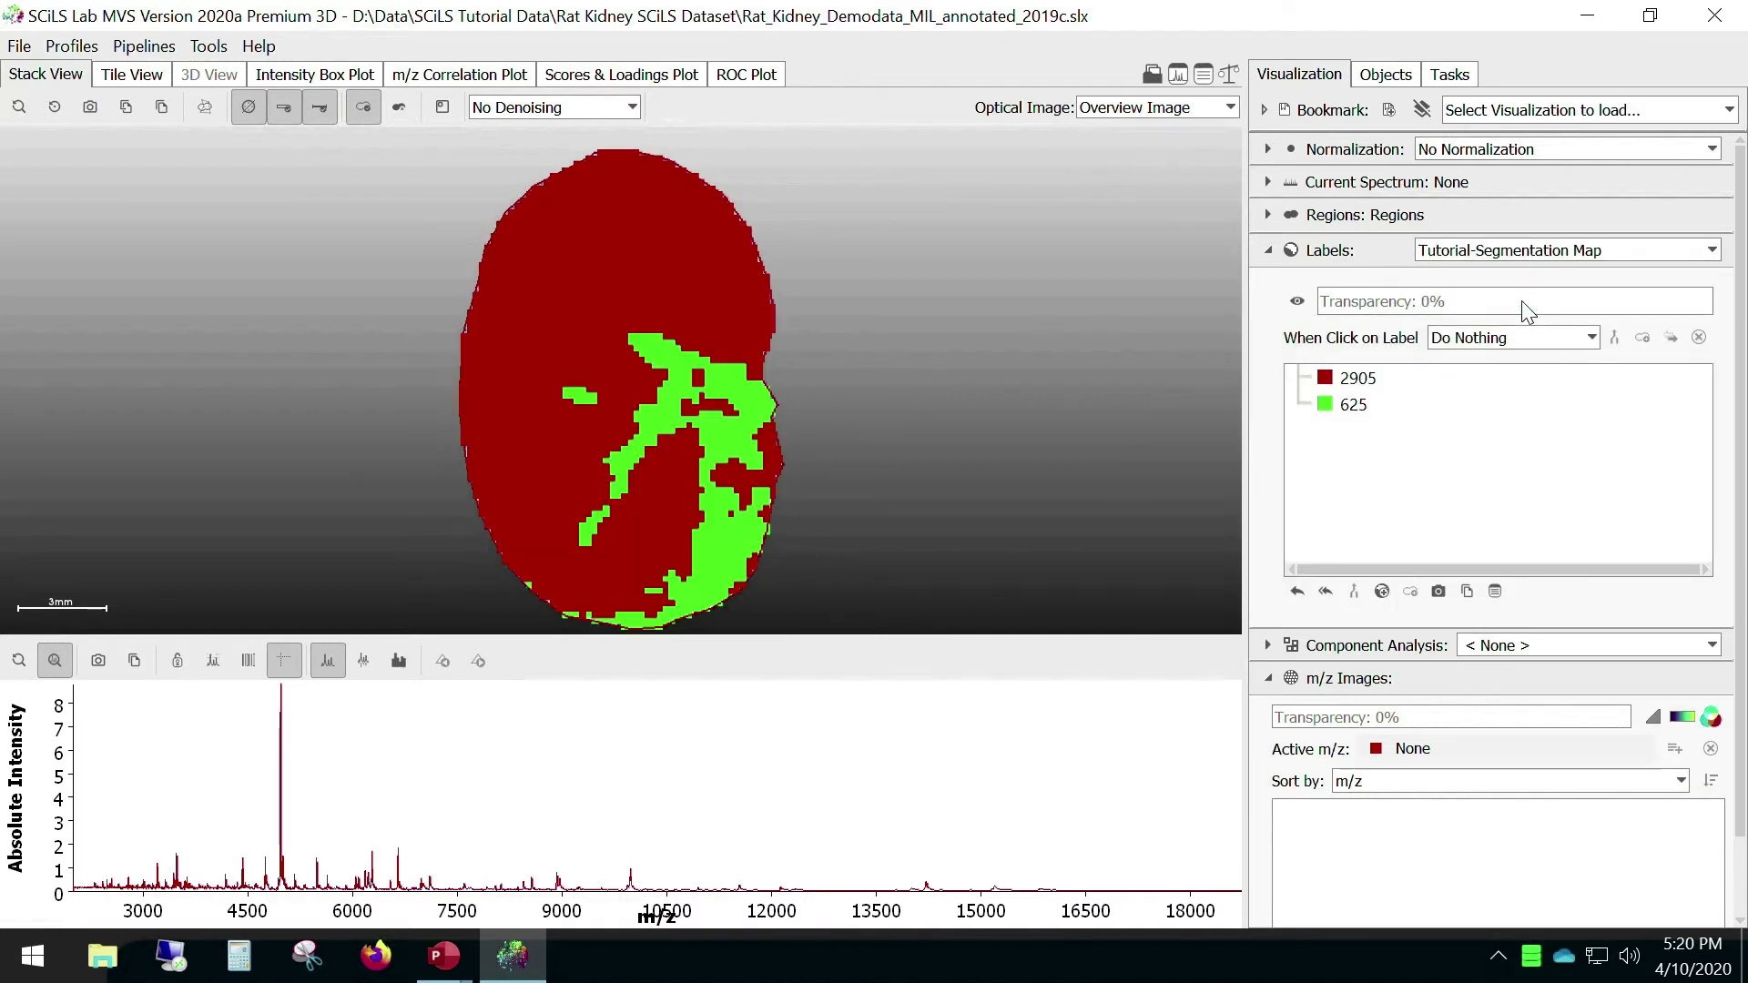
Step: Expand the segmentation tree three levels through the 2905, 2041 and 1361 spectra nodes
{"action": "left_click", "coordinate": [1364, 382]}
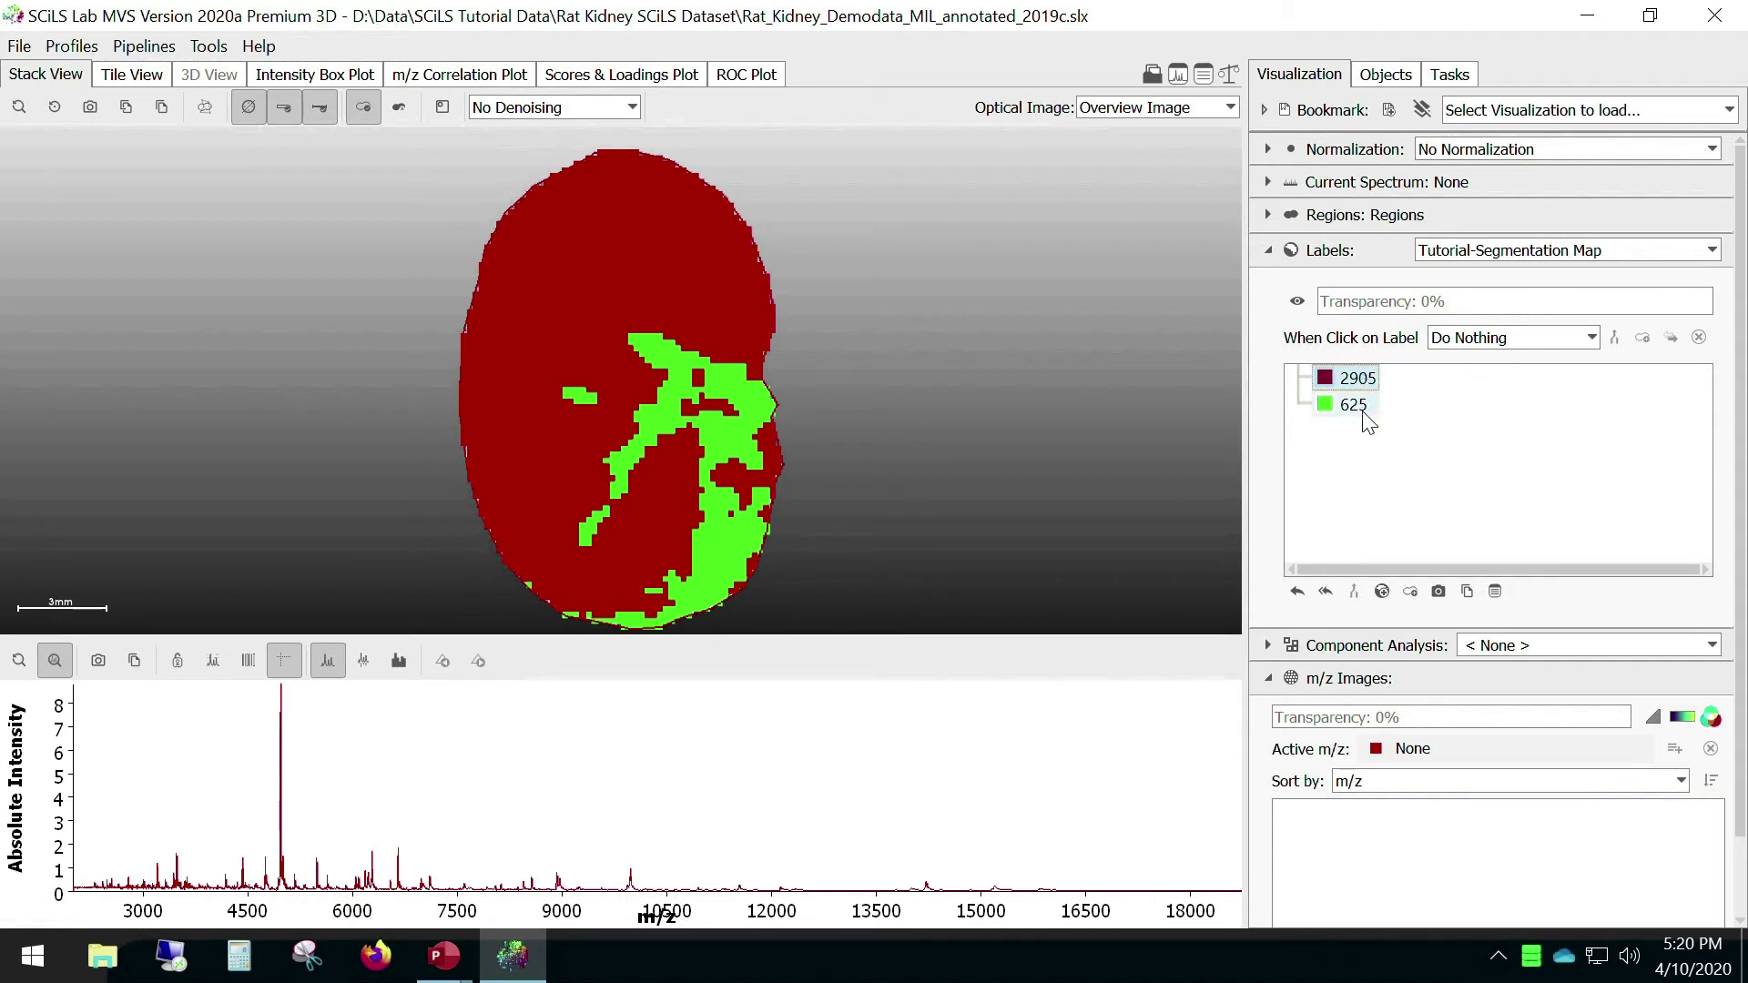
{"action": "left_click", "coordinate": [1365, 379]}
{"action": "double_click", "coordinate": [1365, 382]}
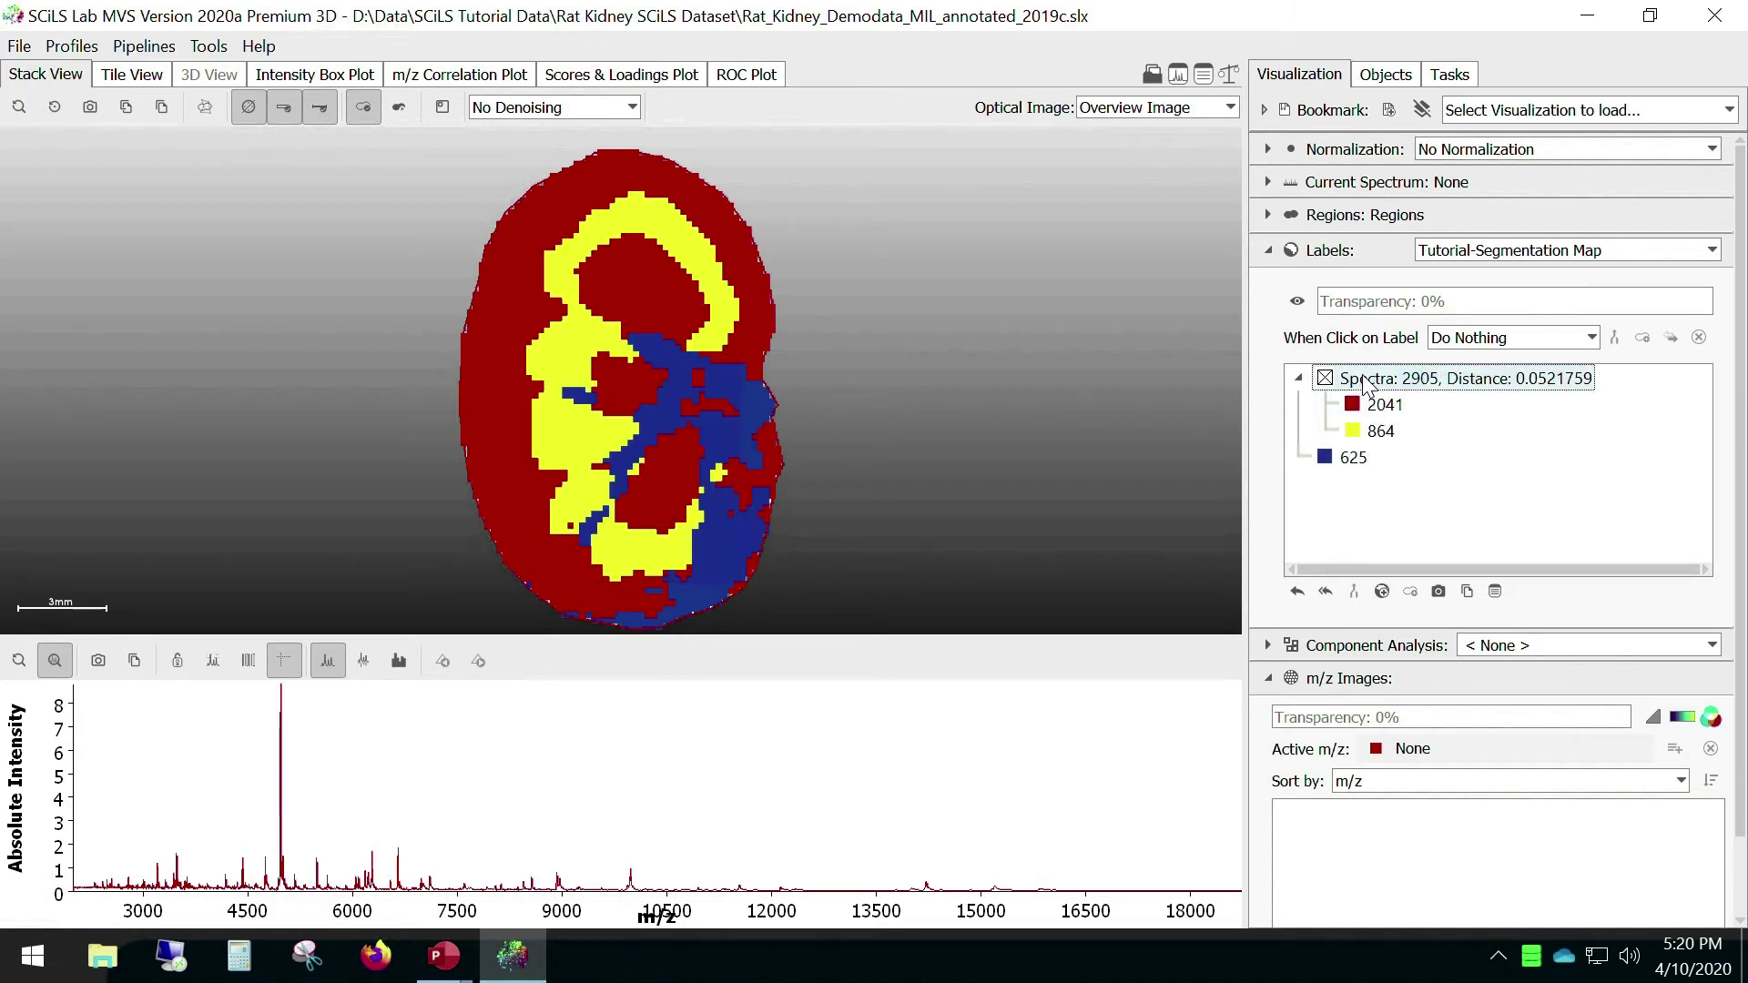
{"action": "double_click", "coordinate": [1390, 408]}
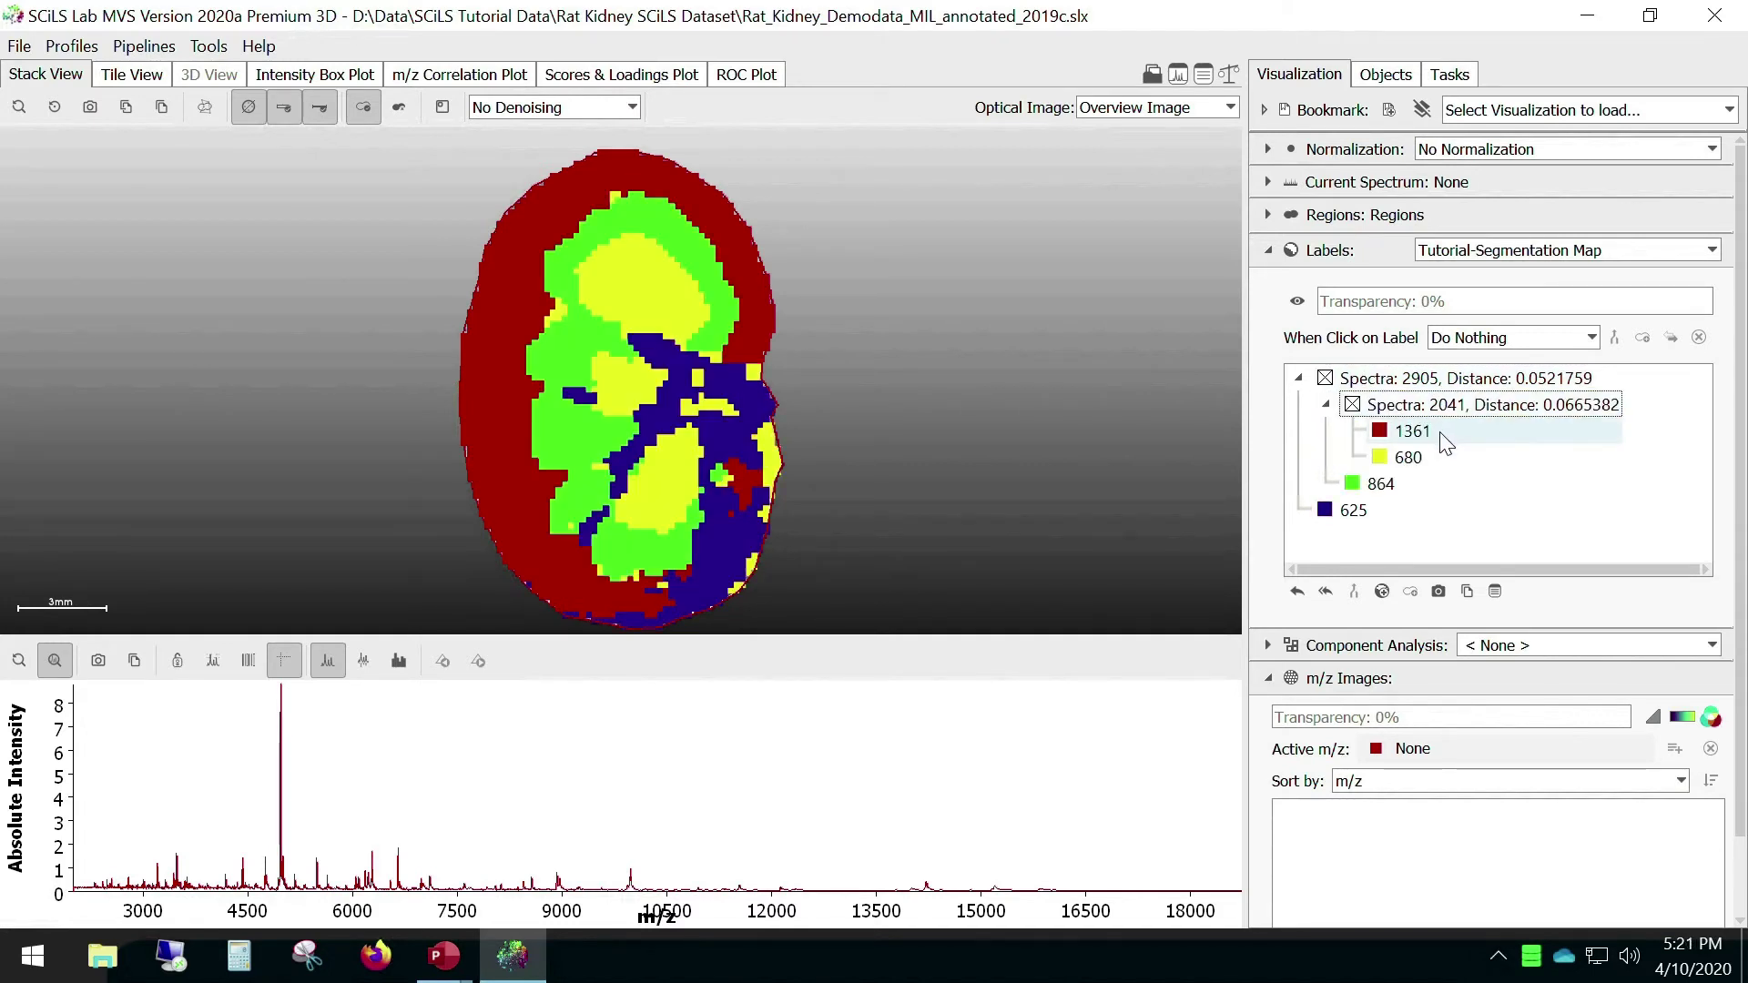
{"action": "double_click", "coordinate": [1444, 441]}
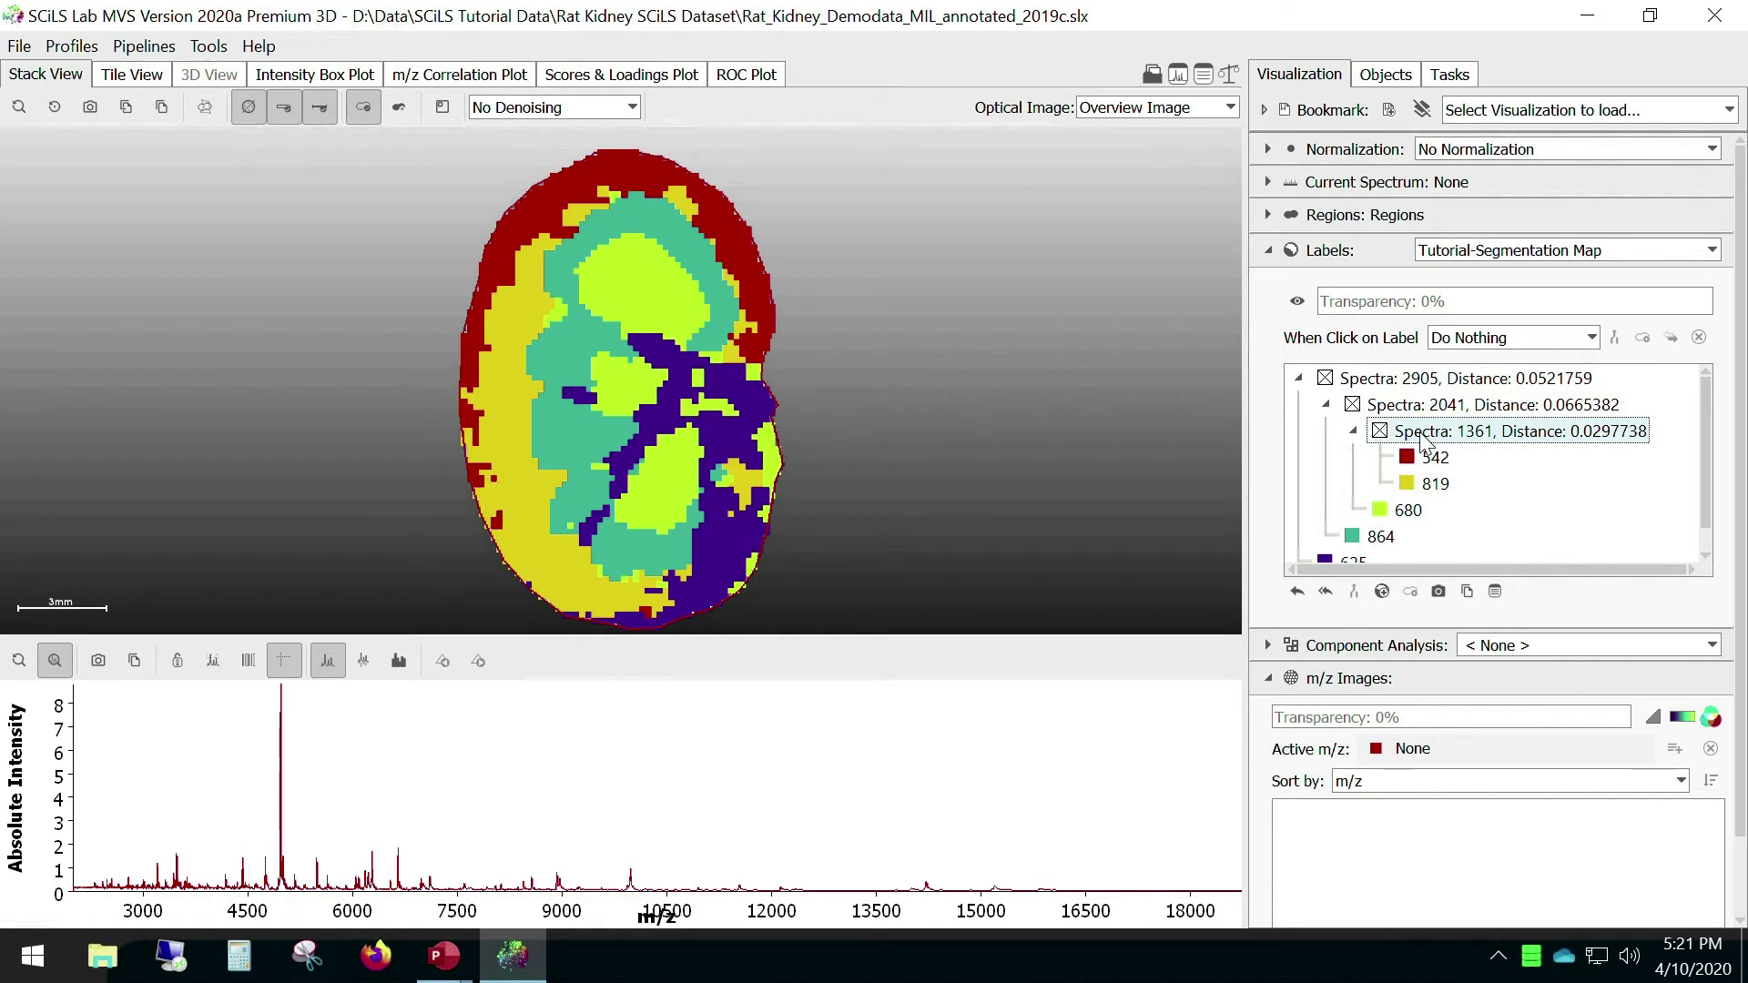
Step: Collapse the expanded segmentation nodes back to the two top-level labels, 2905 and 625
{"action": "double_click", "coordinate": [1408, 433]}
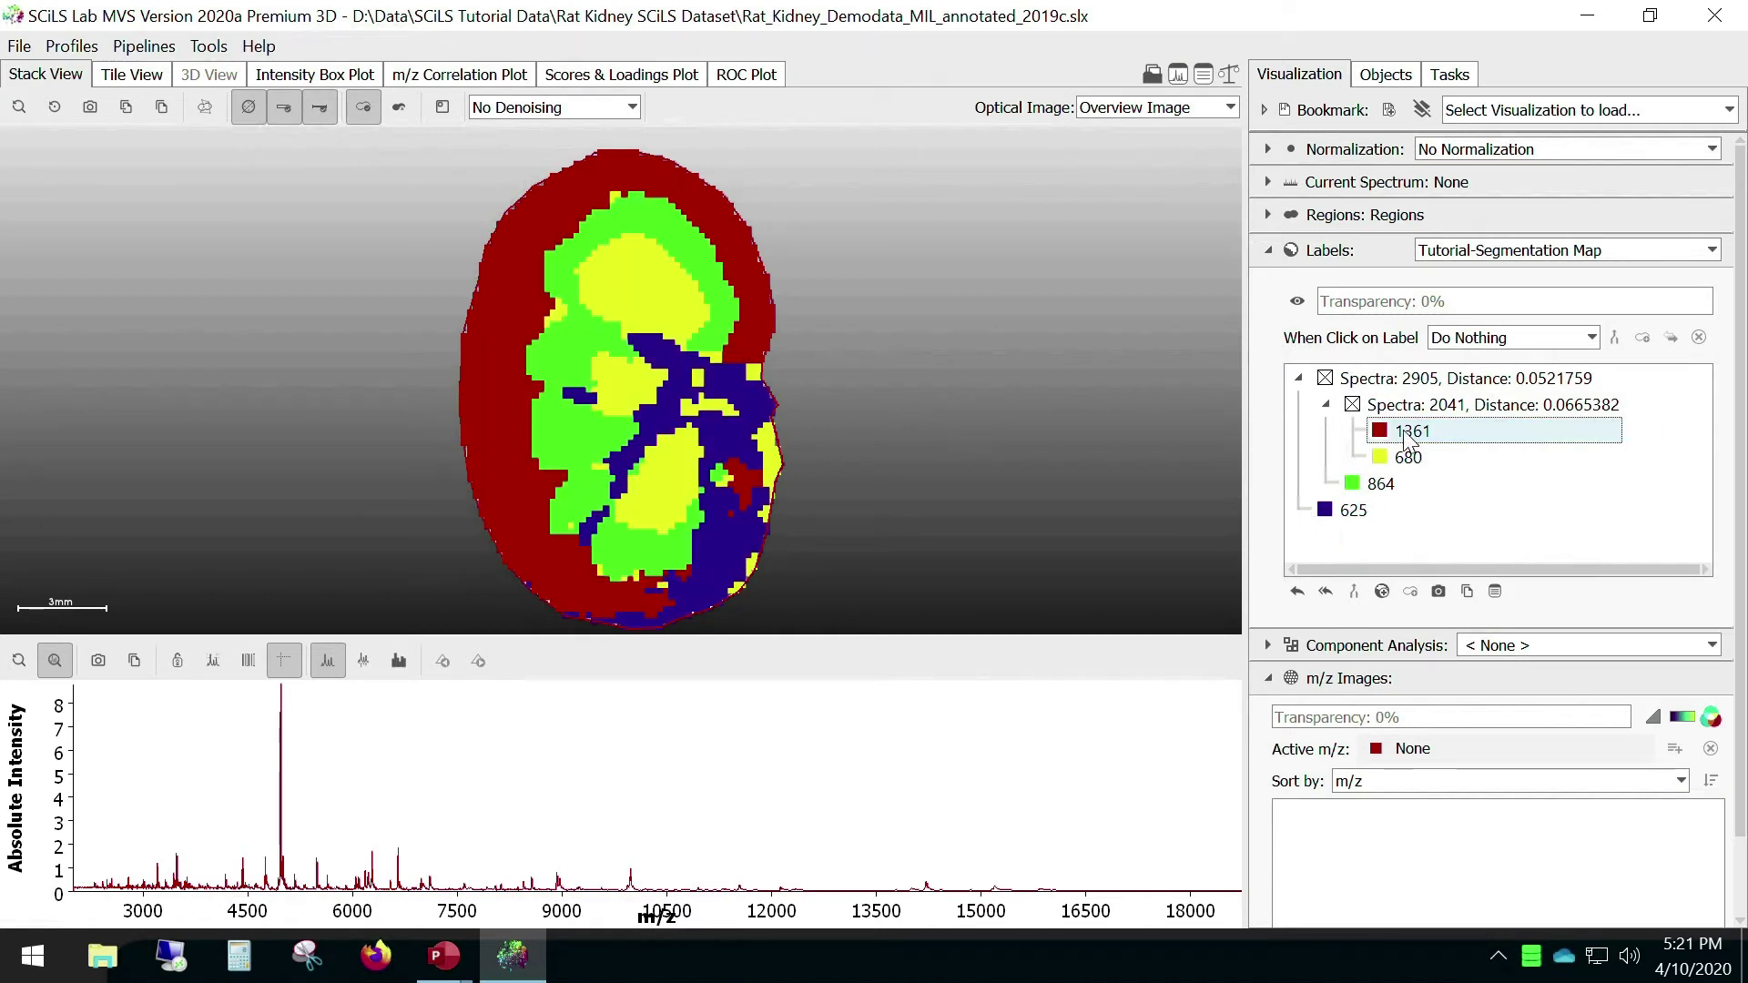
{"action": "double_click", "coordinate": [1390, 411]}
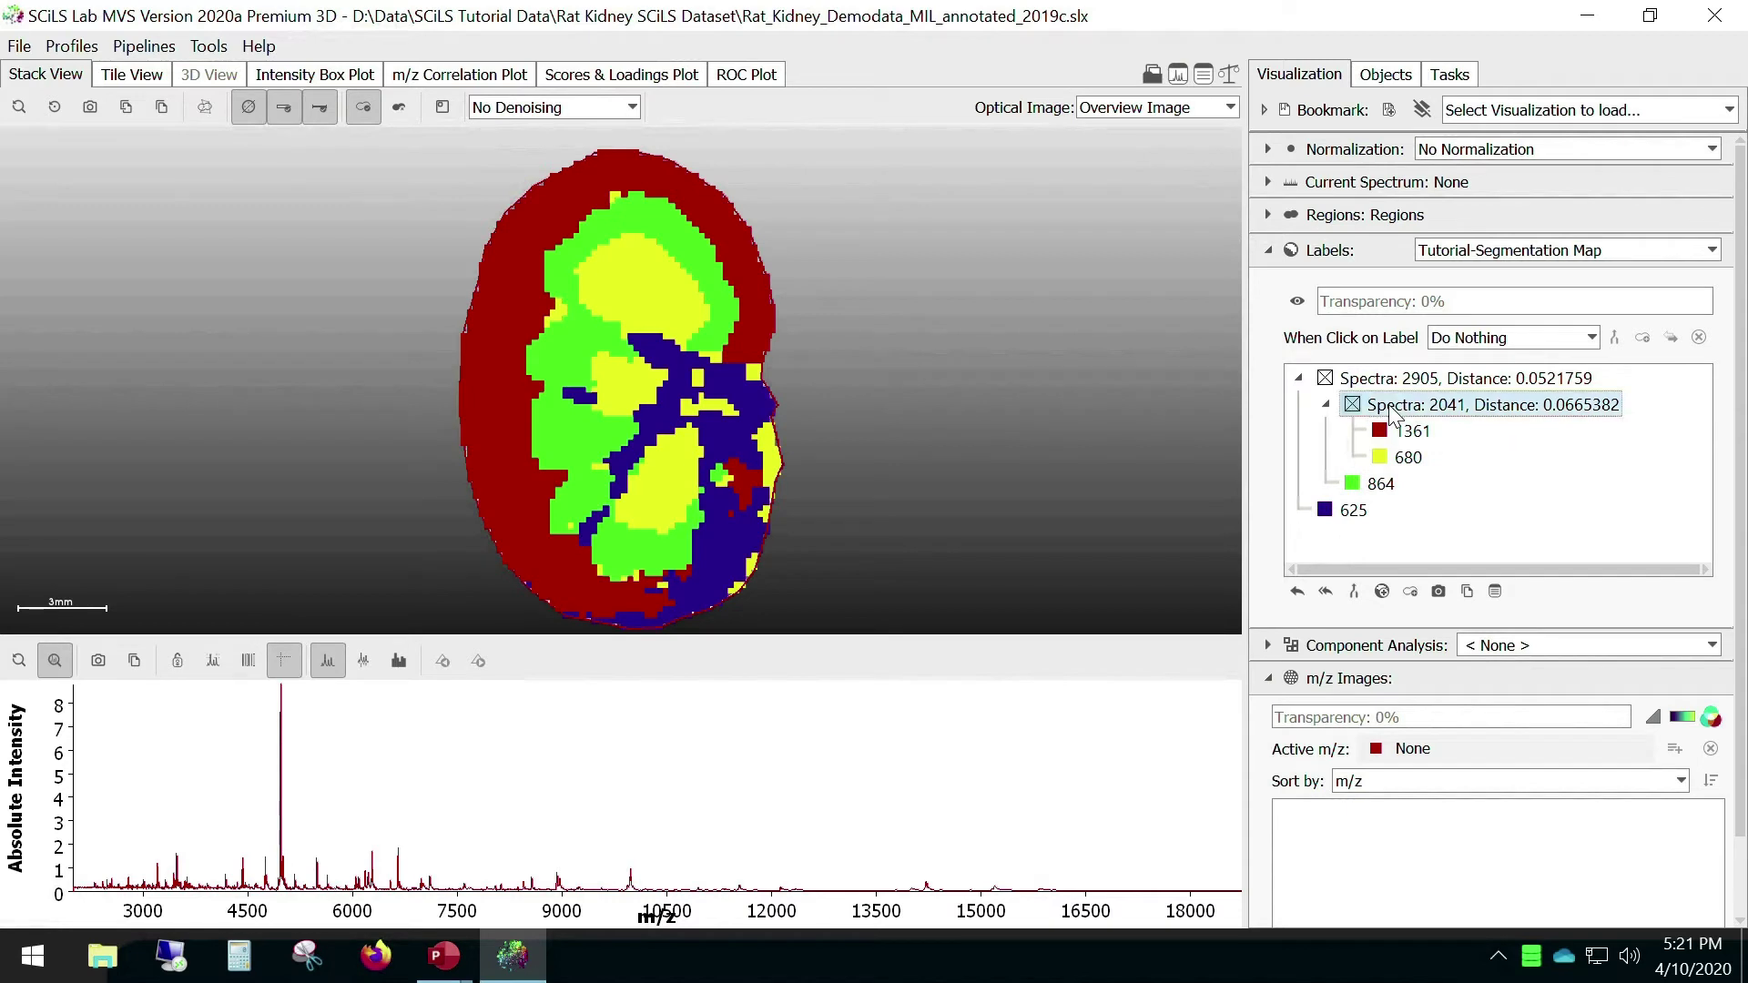
{"action": "double_click", "coordinate": [1388, 409]}
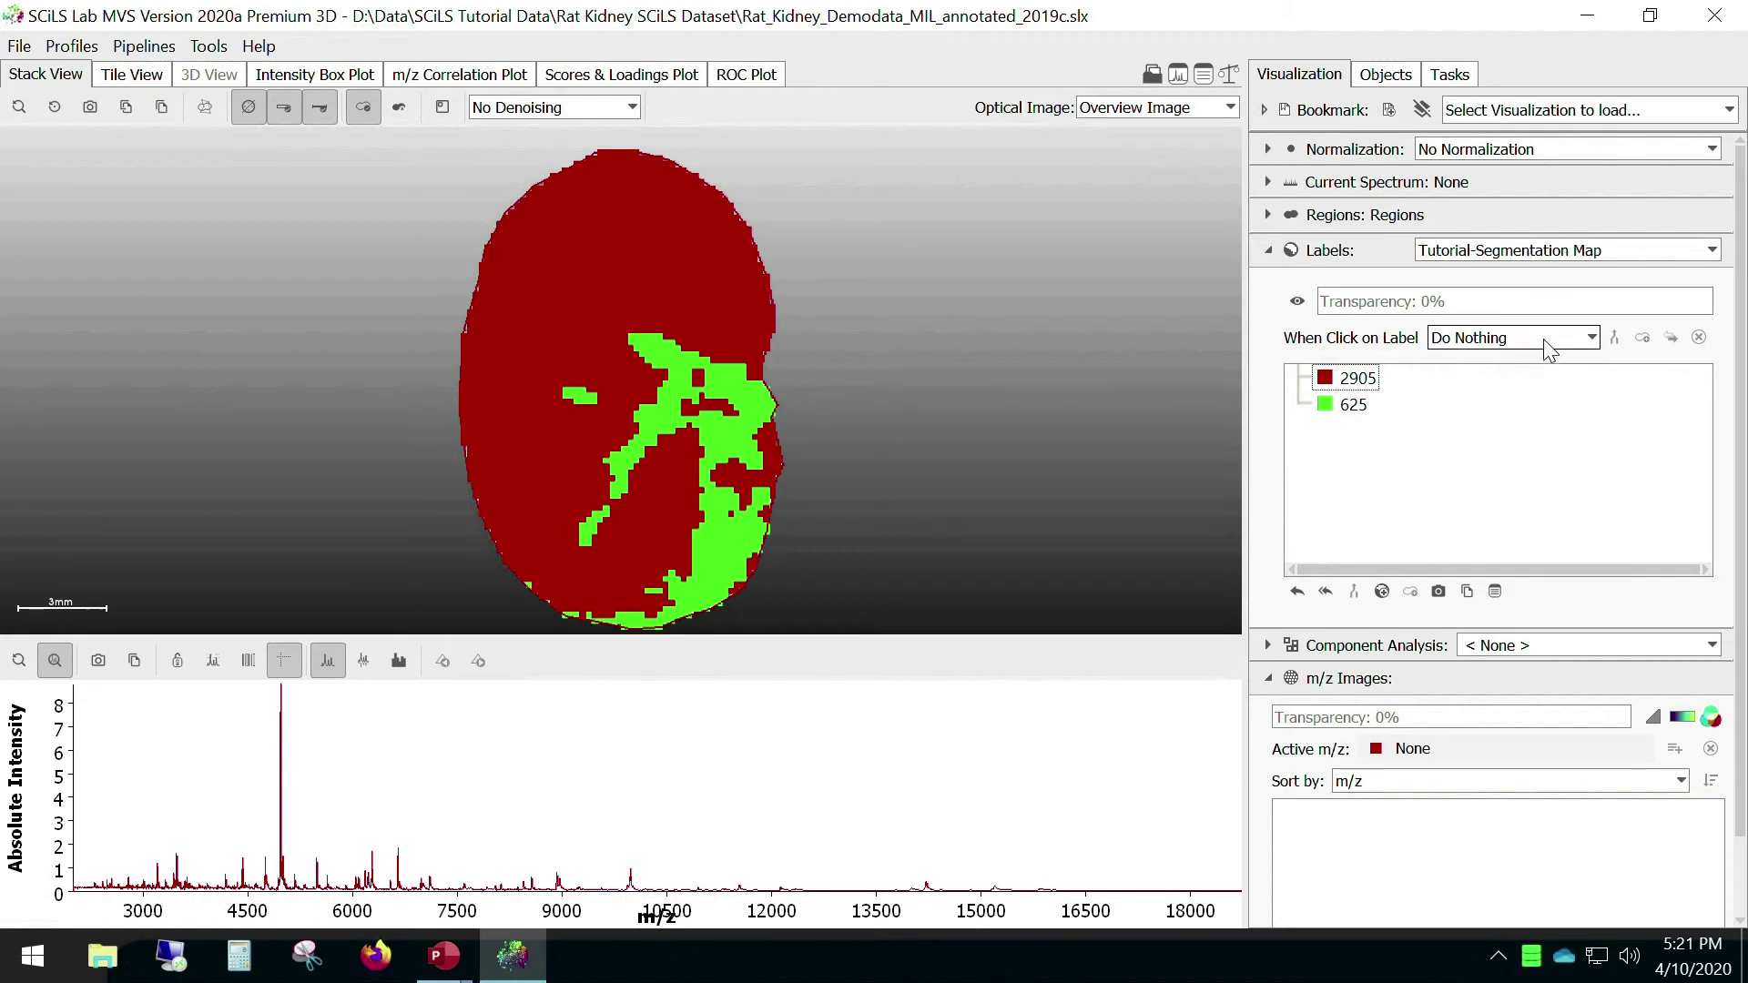
{"action": "left_click", "coordinate": [1354, 410]}
{"action": "left_click", "coordinate": [1356, 381]}
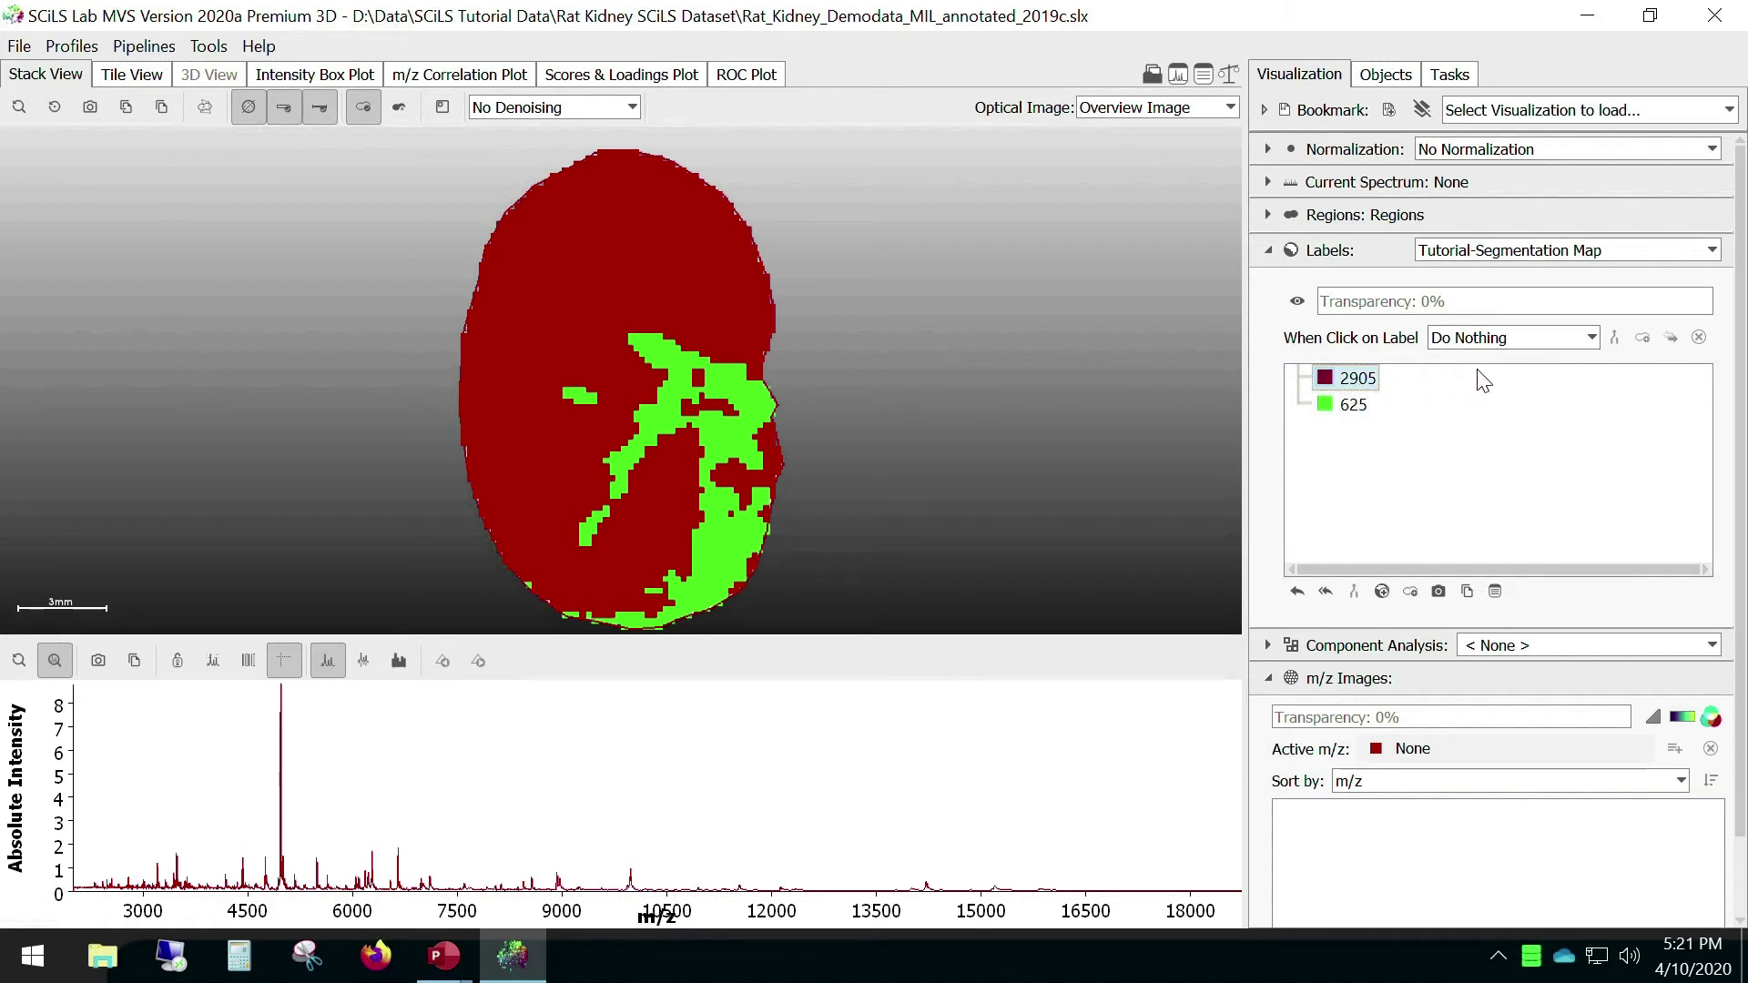
Step: Set the label click action to Expand / Merge and split nodes 2905, 2041 and 1361, merging 1361 and 2041 back
{"action": "left_click", "coordinate": [1590, 342]}
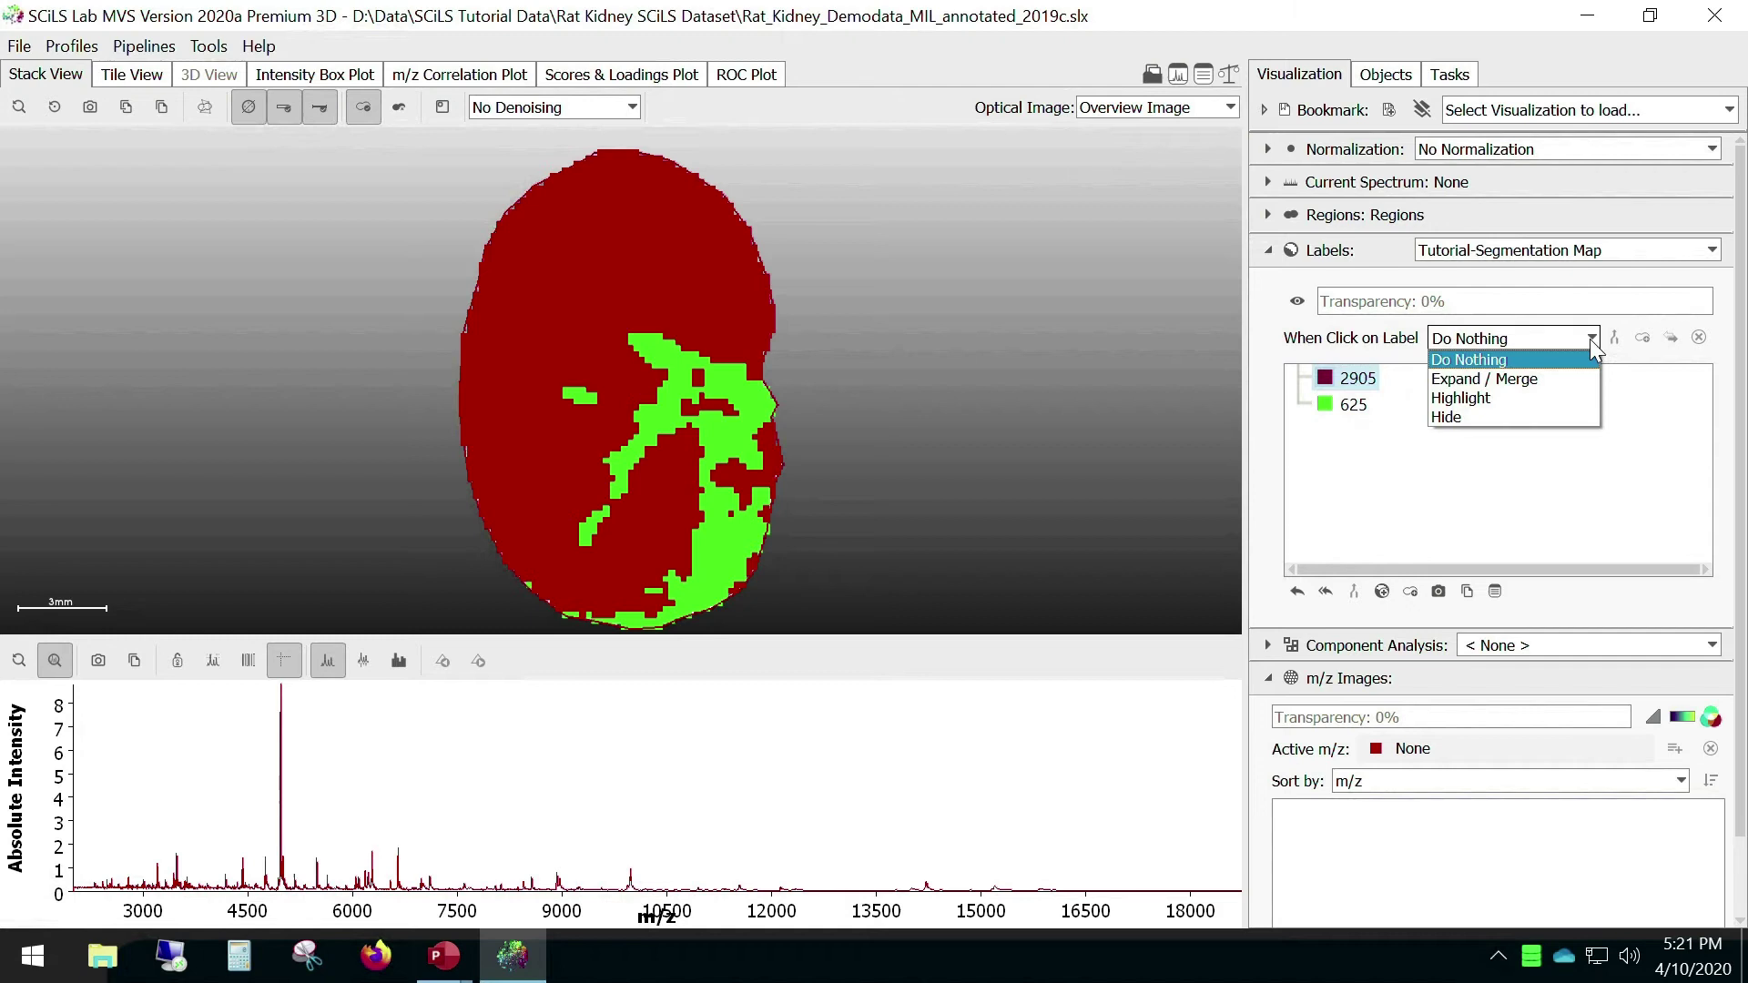
{"action": "left_click", "coordinate": [1522, 378]}
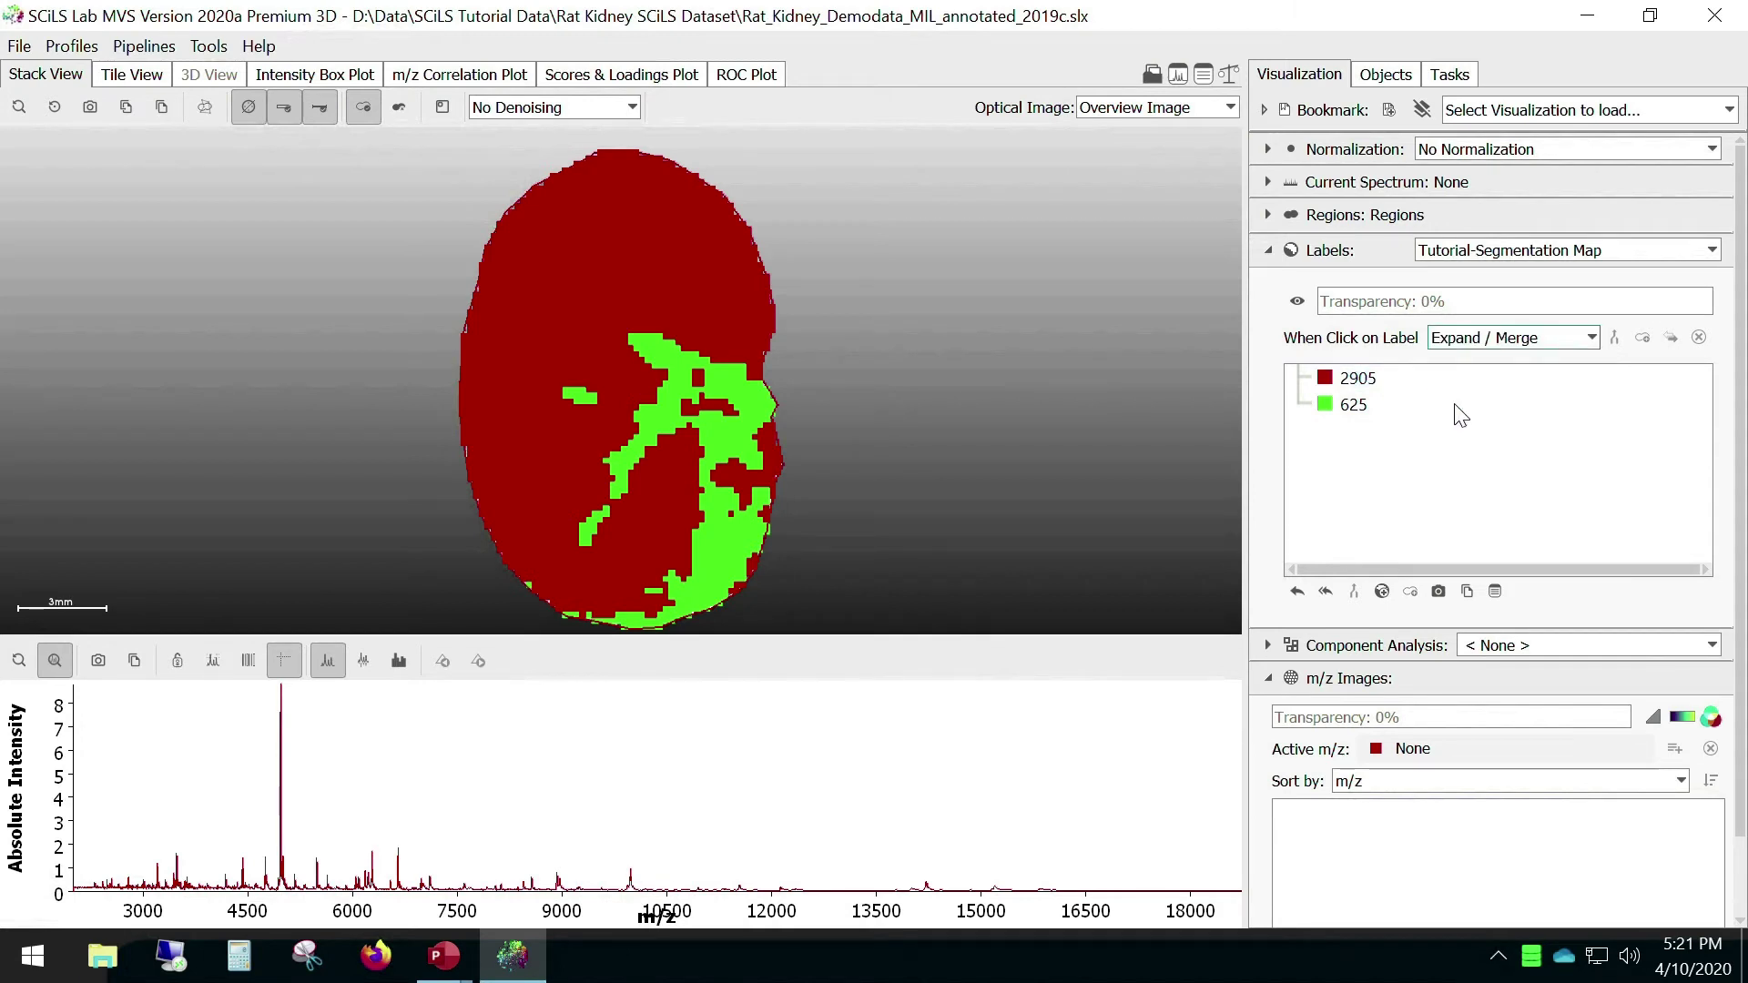
{"action": "left_click", "coordinate": [1364, 385]}
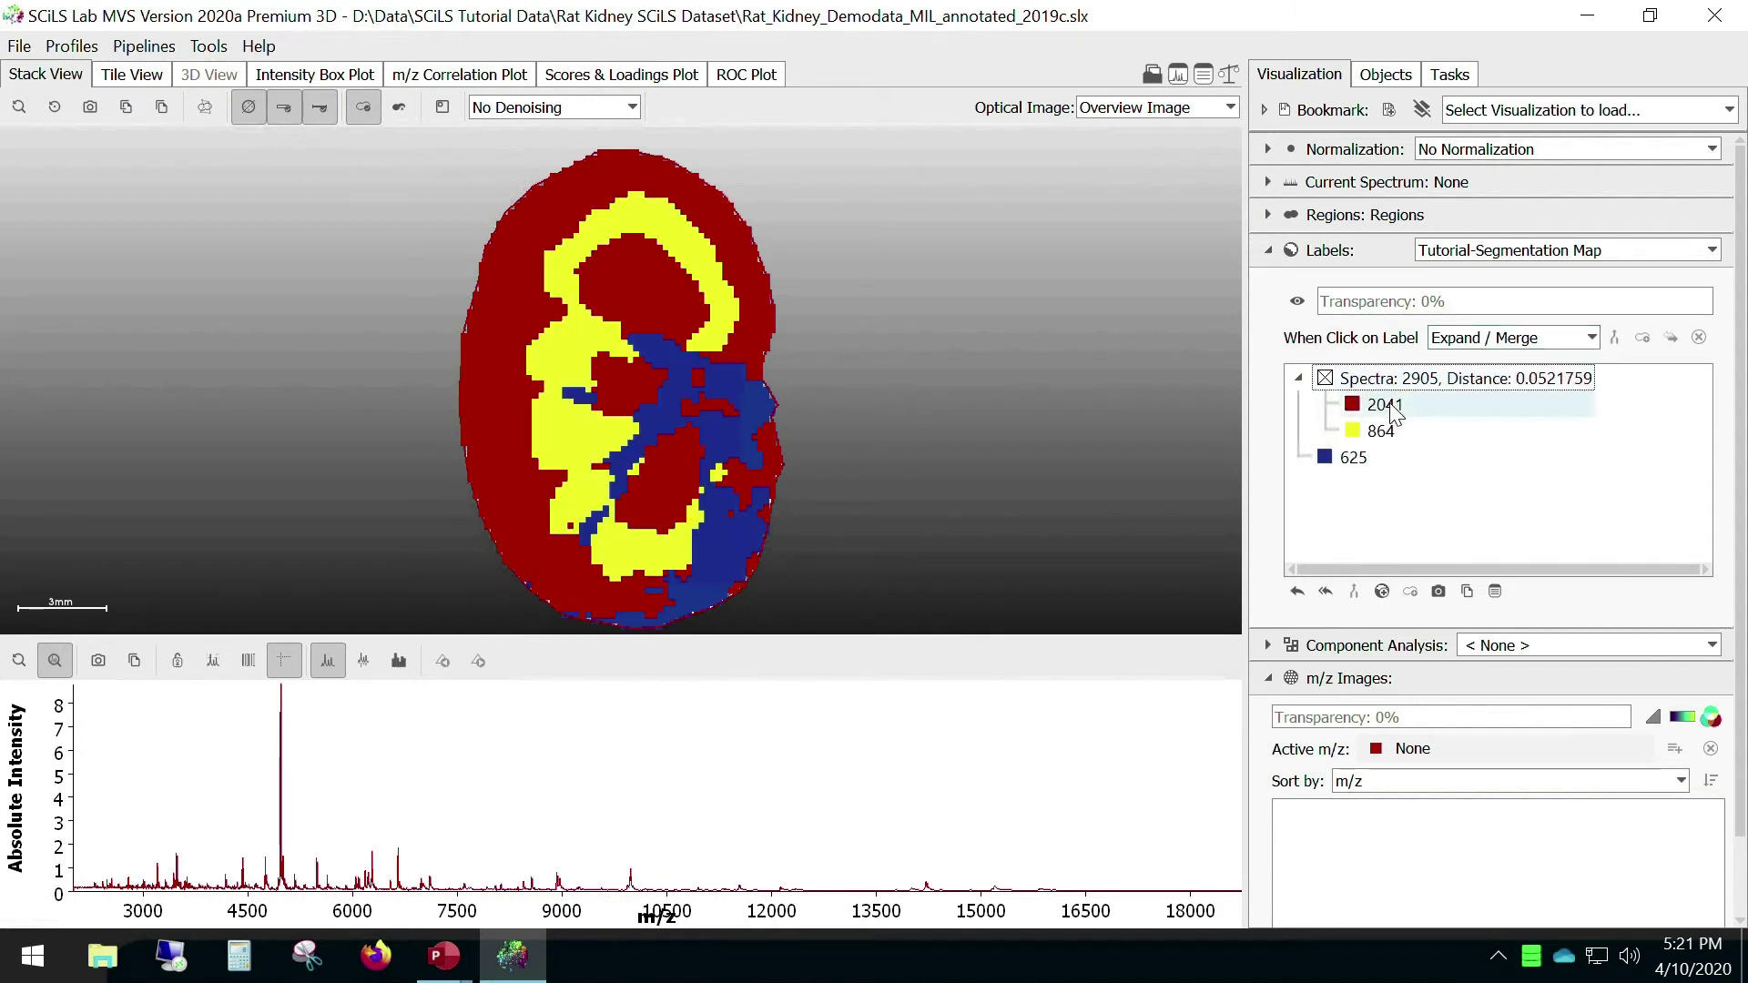
{"action": "left_click", "coordinate": [1386, 405]}
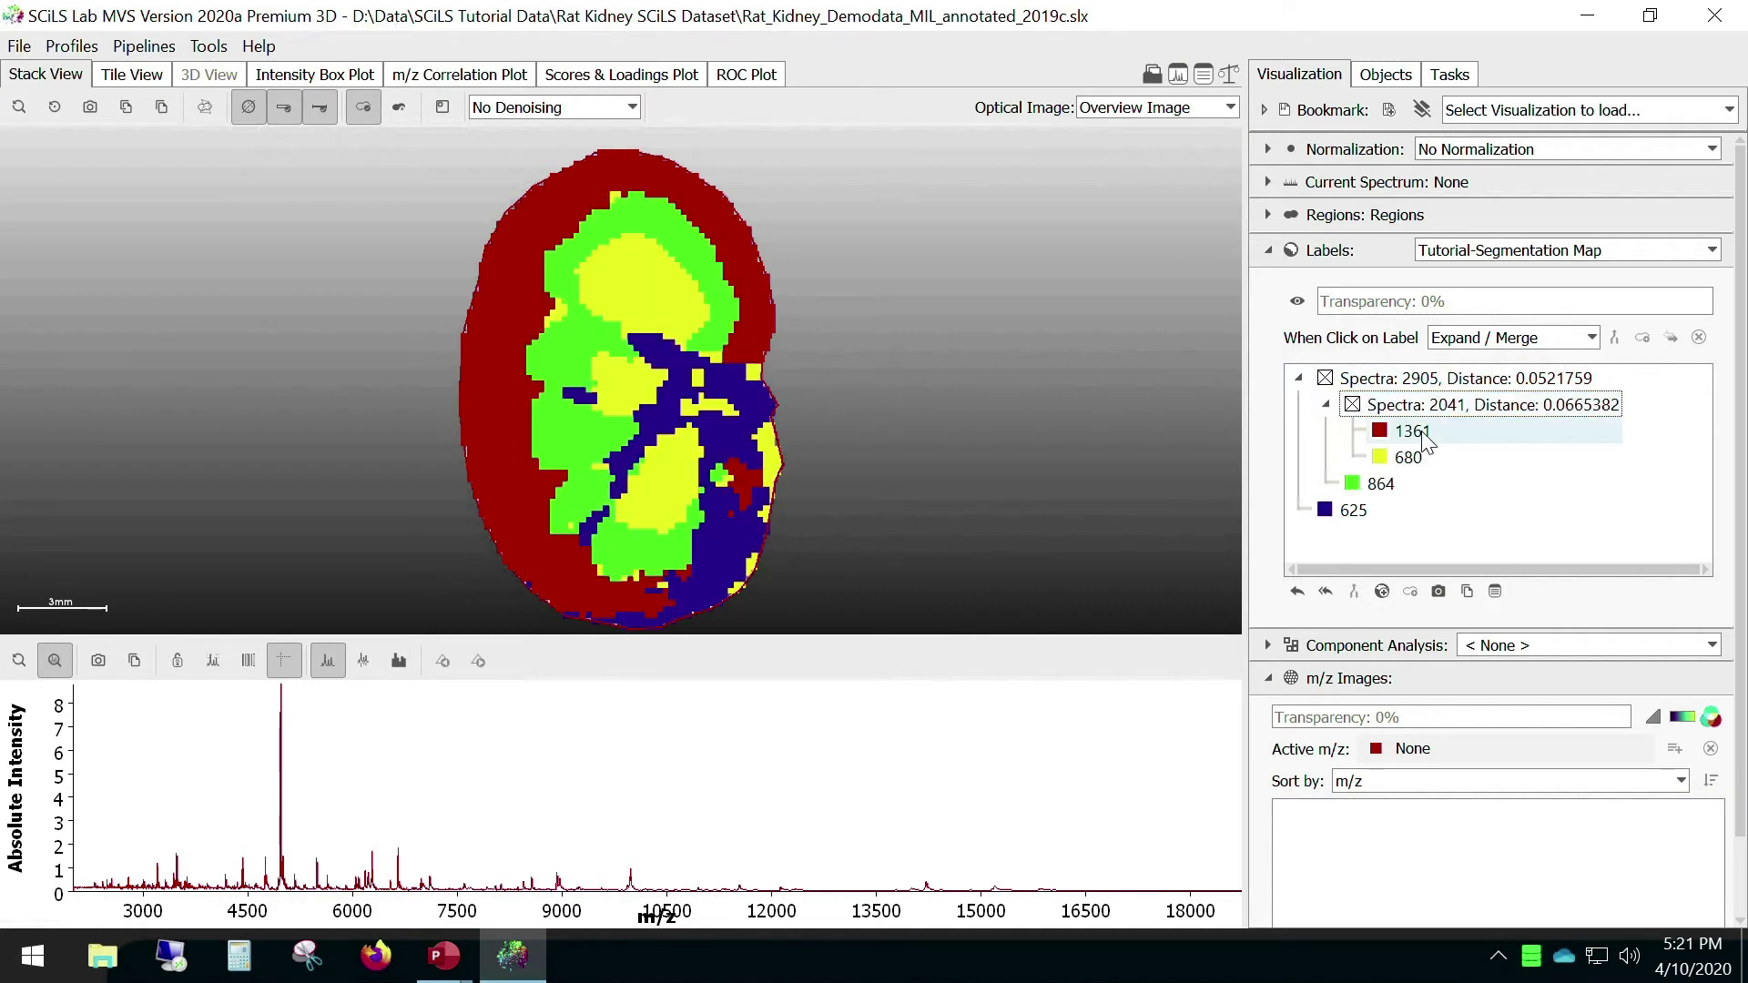
{"action": "left_click", "coordinate": [1414, 433]}
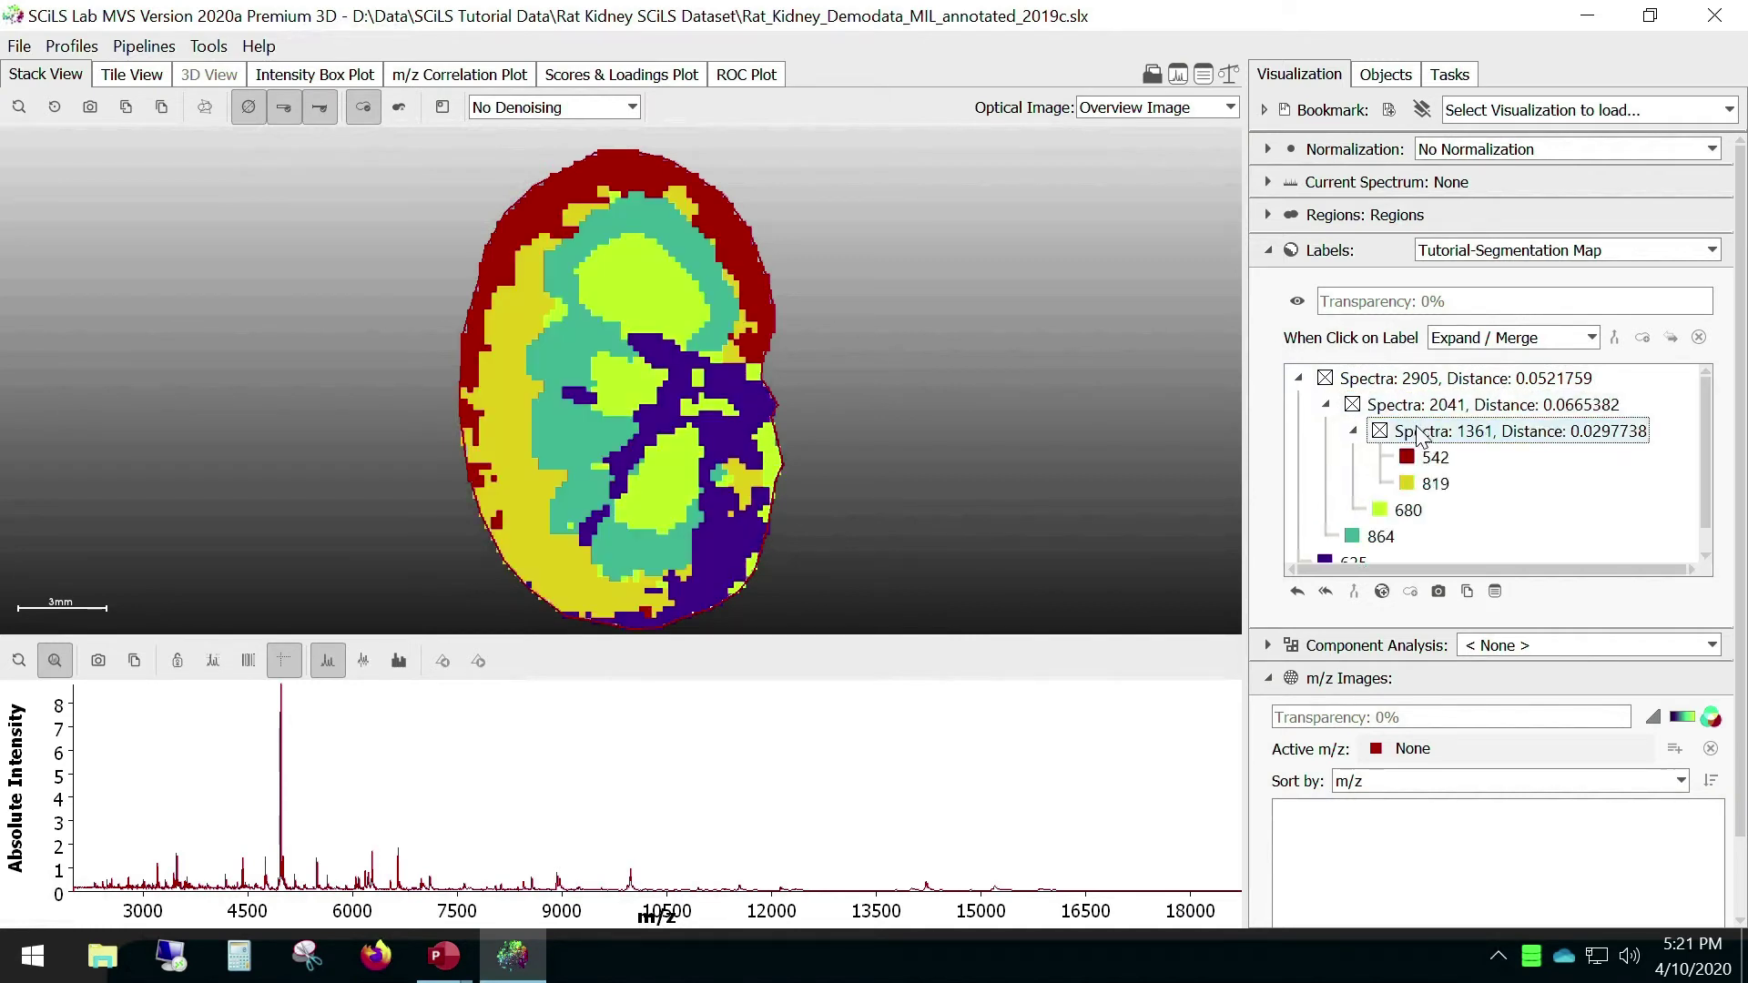
{"action": "left_click", "coordinate": [1415, 430]}
{"action": "left_click", "coordinate": [1406, 408]}
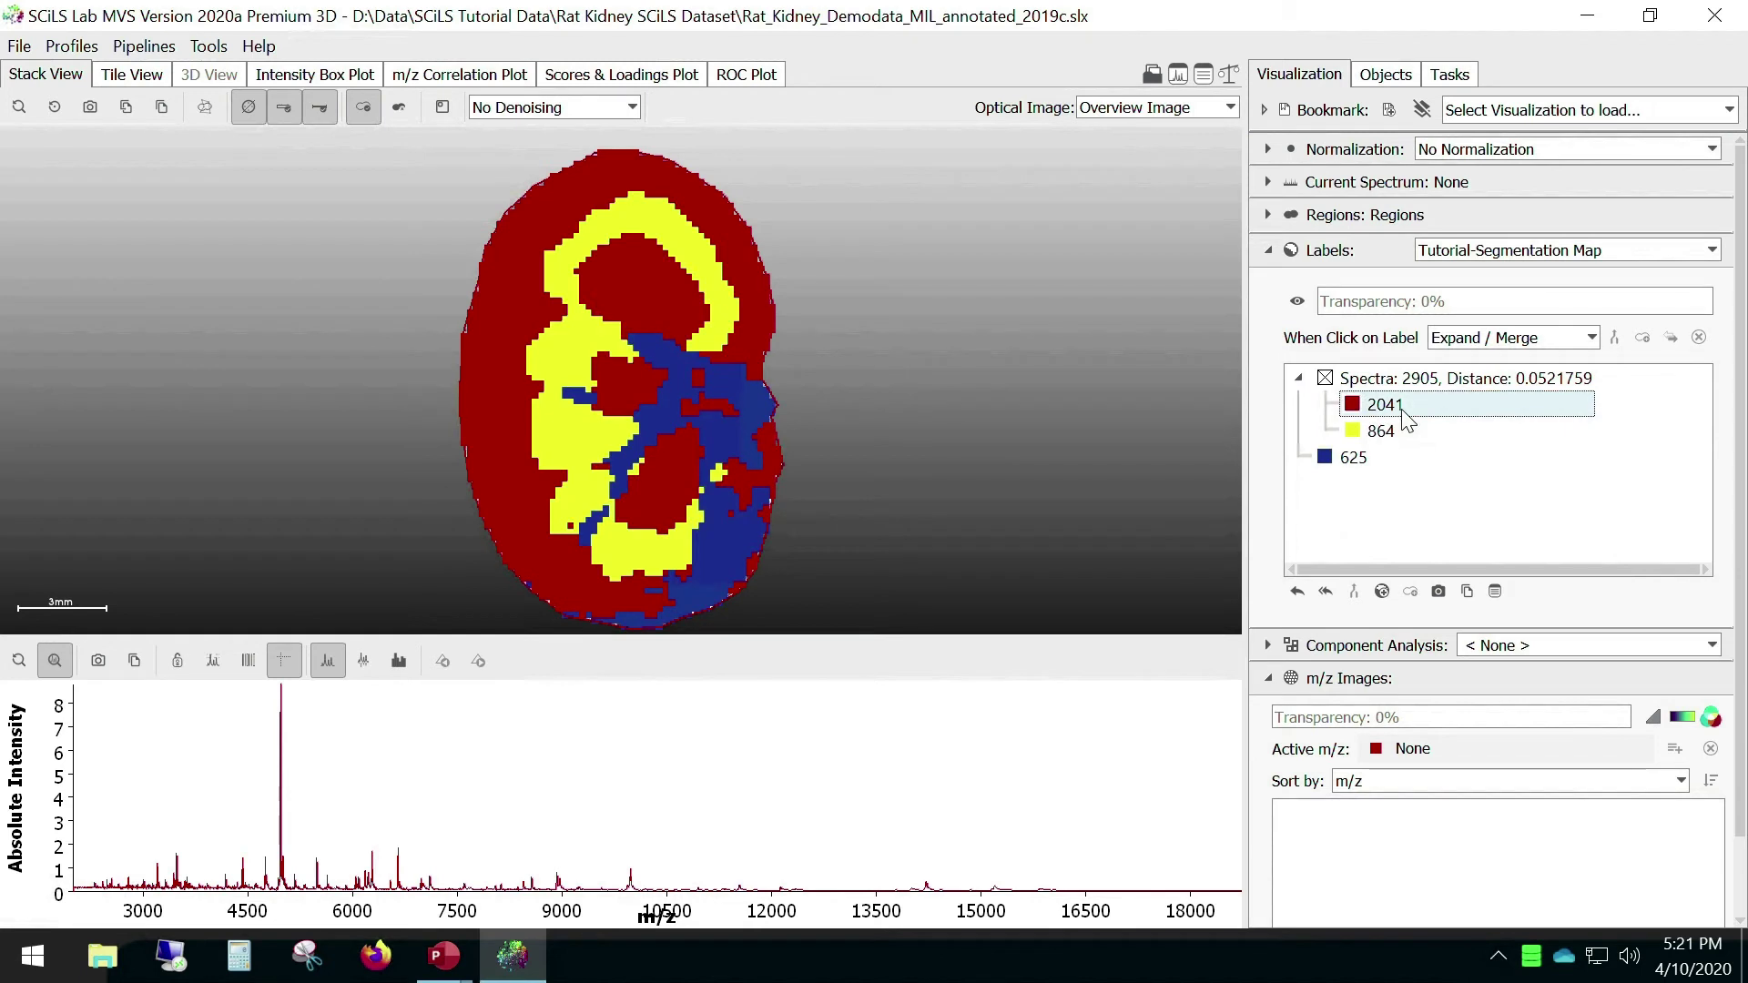
Step: Set the label click action to Highlight and highlight the 2041, 864 and 625 segments in turn, ending on 864
{"action": "left_click", "coordinate": [1593, 344]}
{"action": "left_click", "coordinate": [1486, 397]}
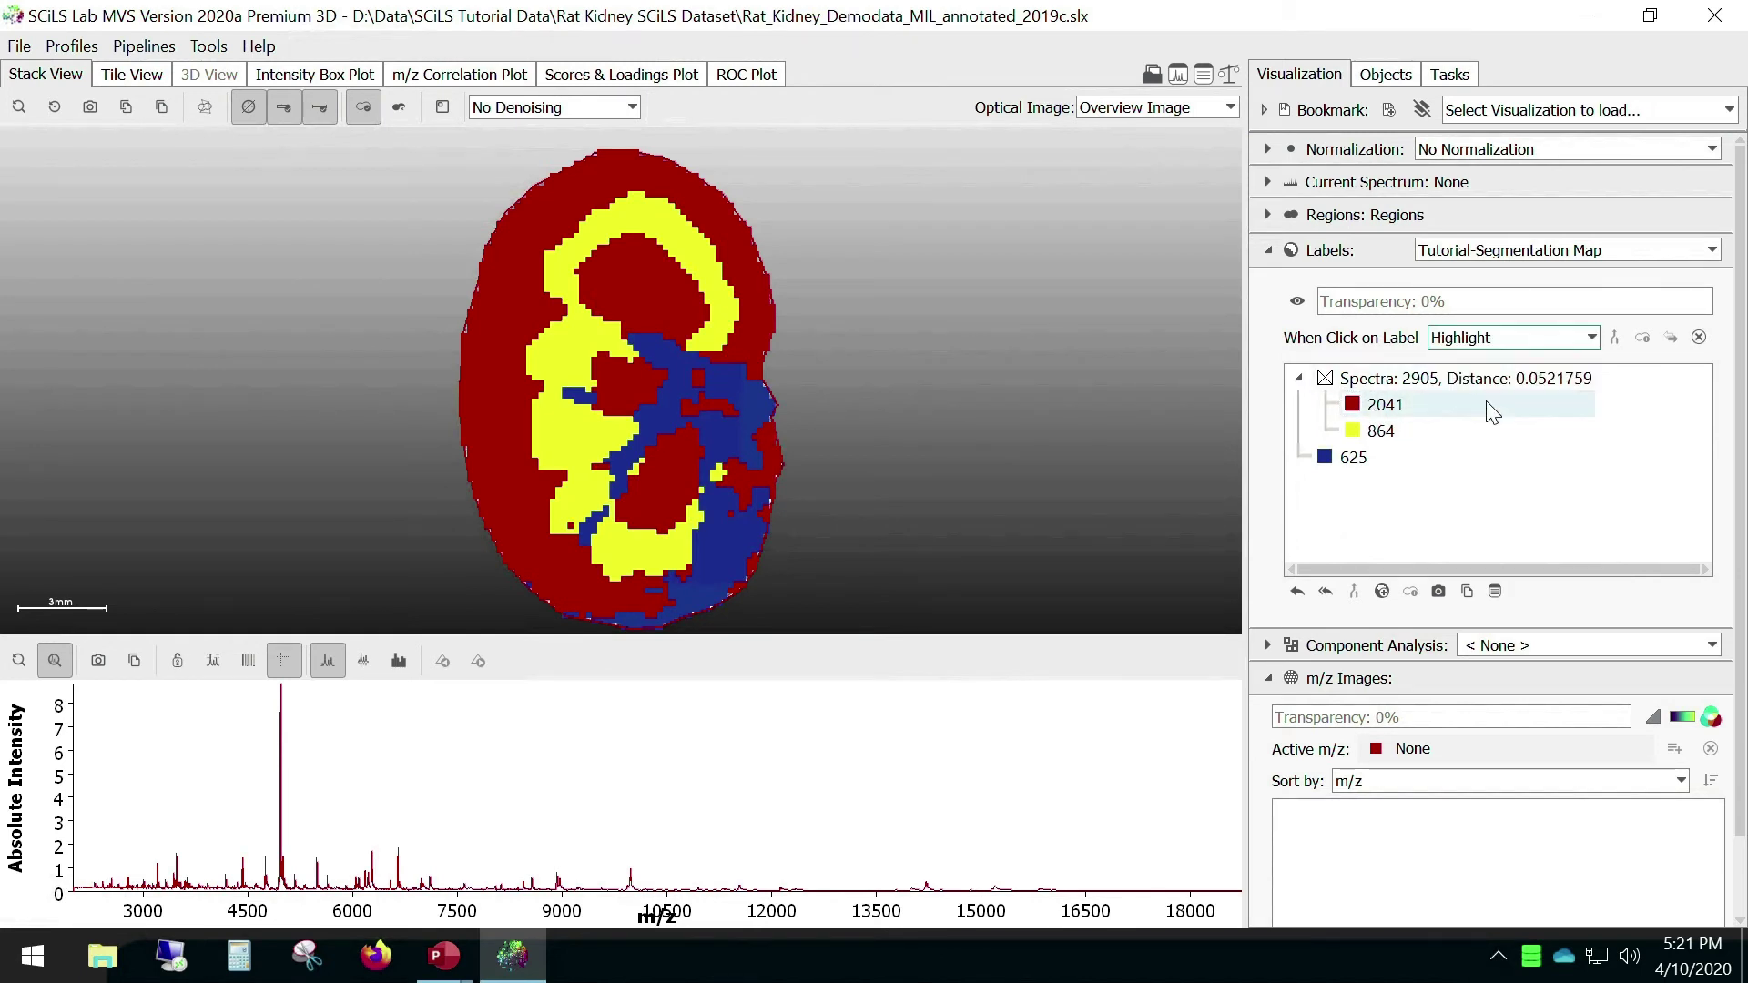
{"action": "left_click", "coordinate": [1401, 407]}
{"action": "left_click", "coordinate": [1397, 431]}
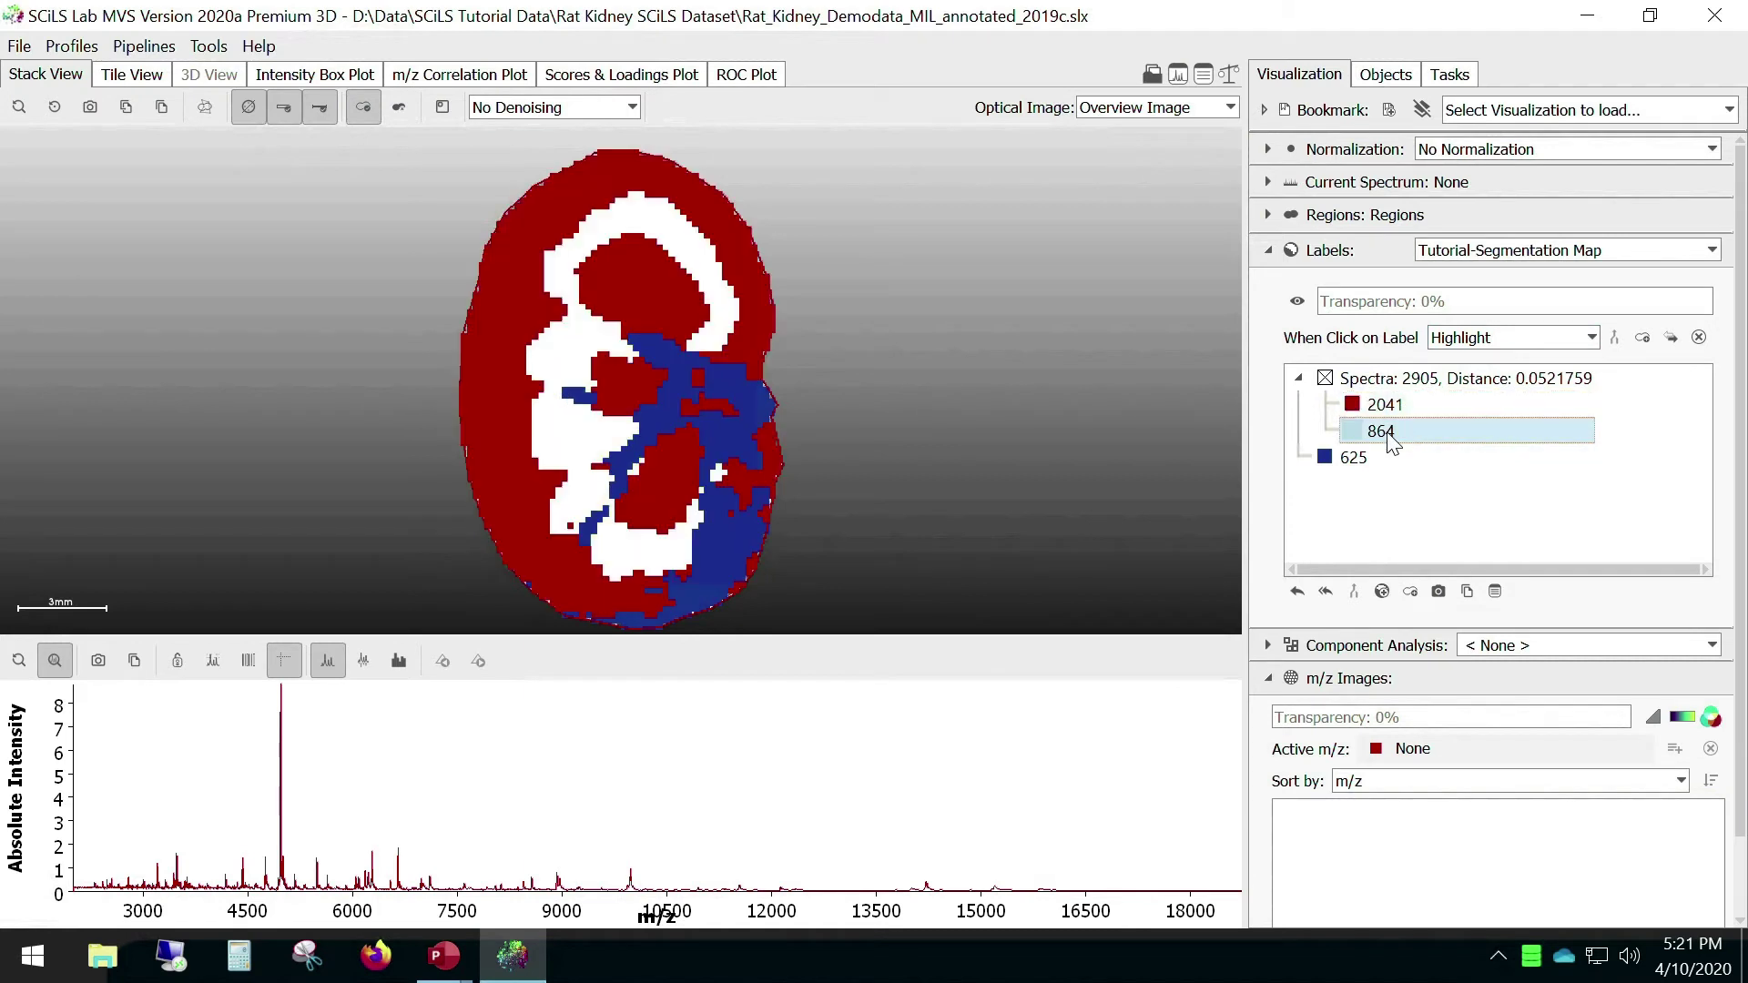
{"action": "left_click", "coordinate": [1382, 468]}
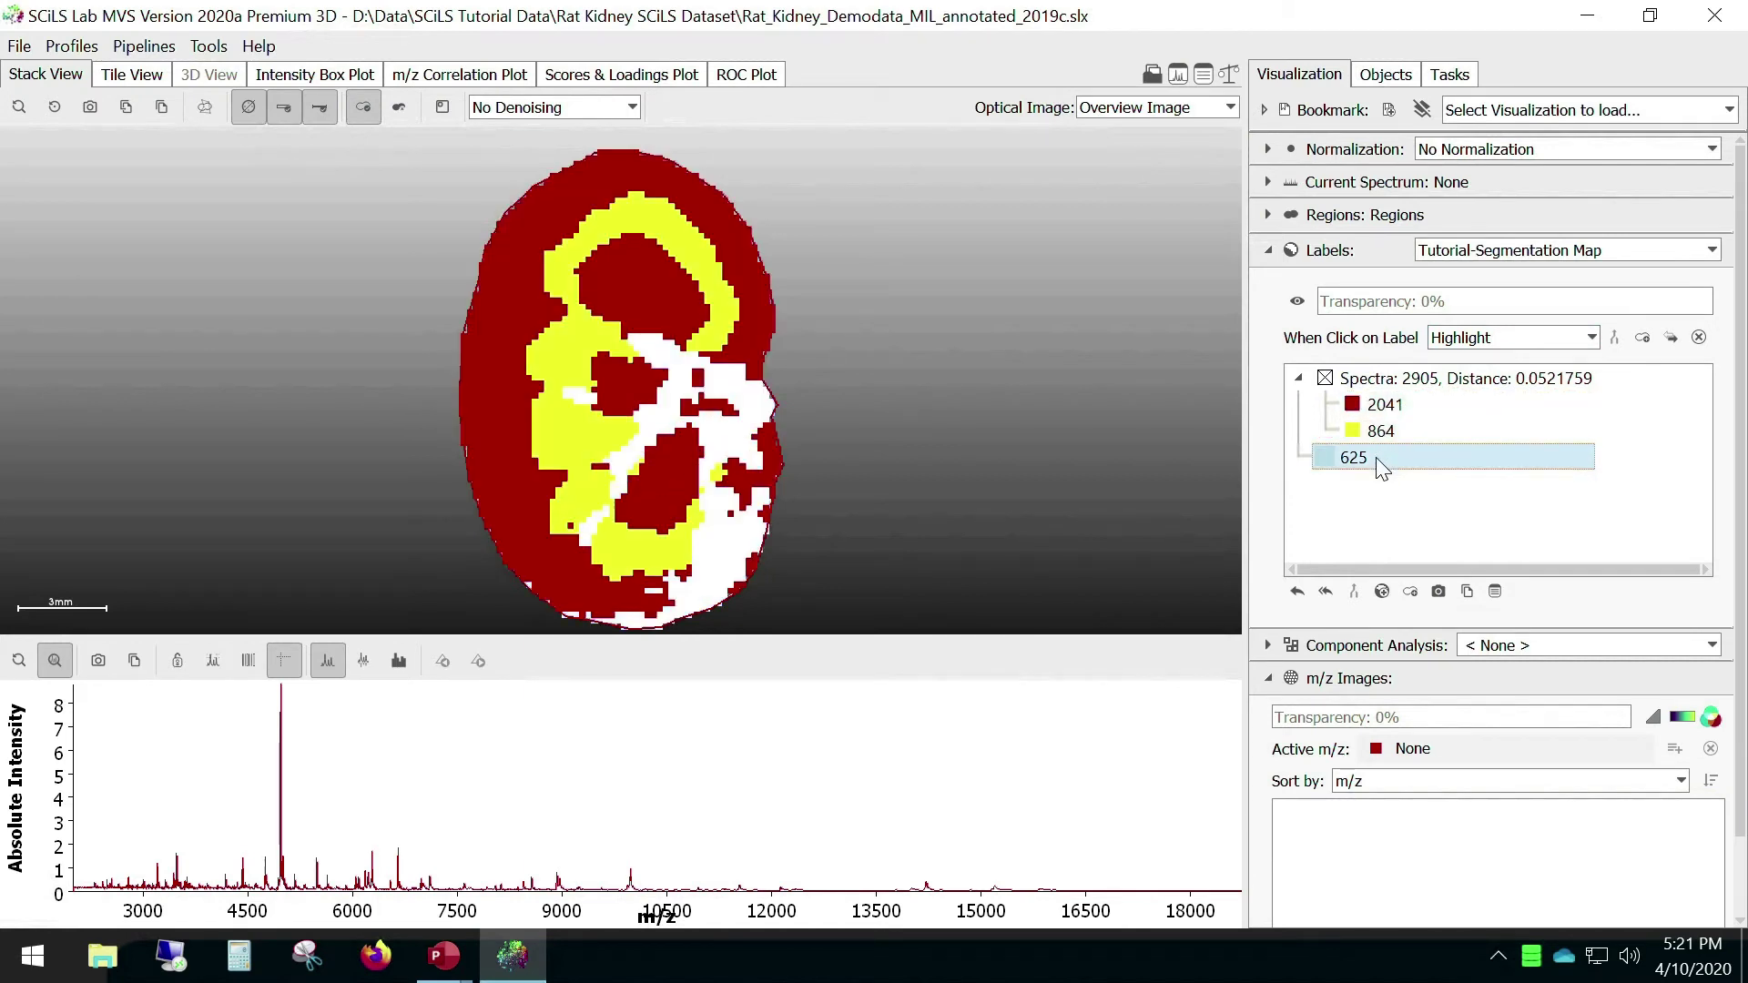
{"action": "left_click", "coordinate": [1398, 429]}
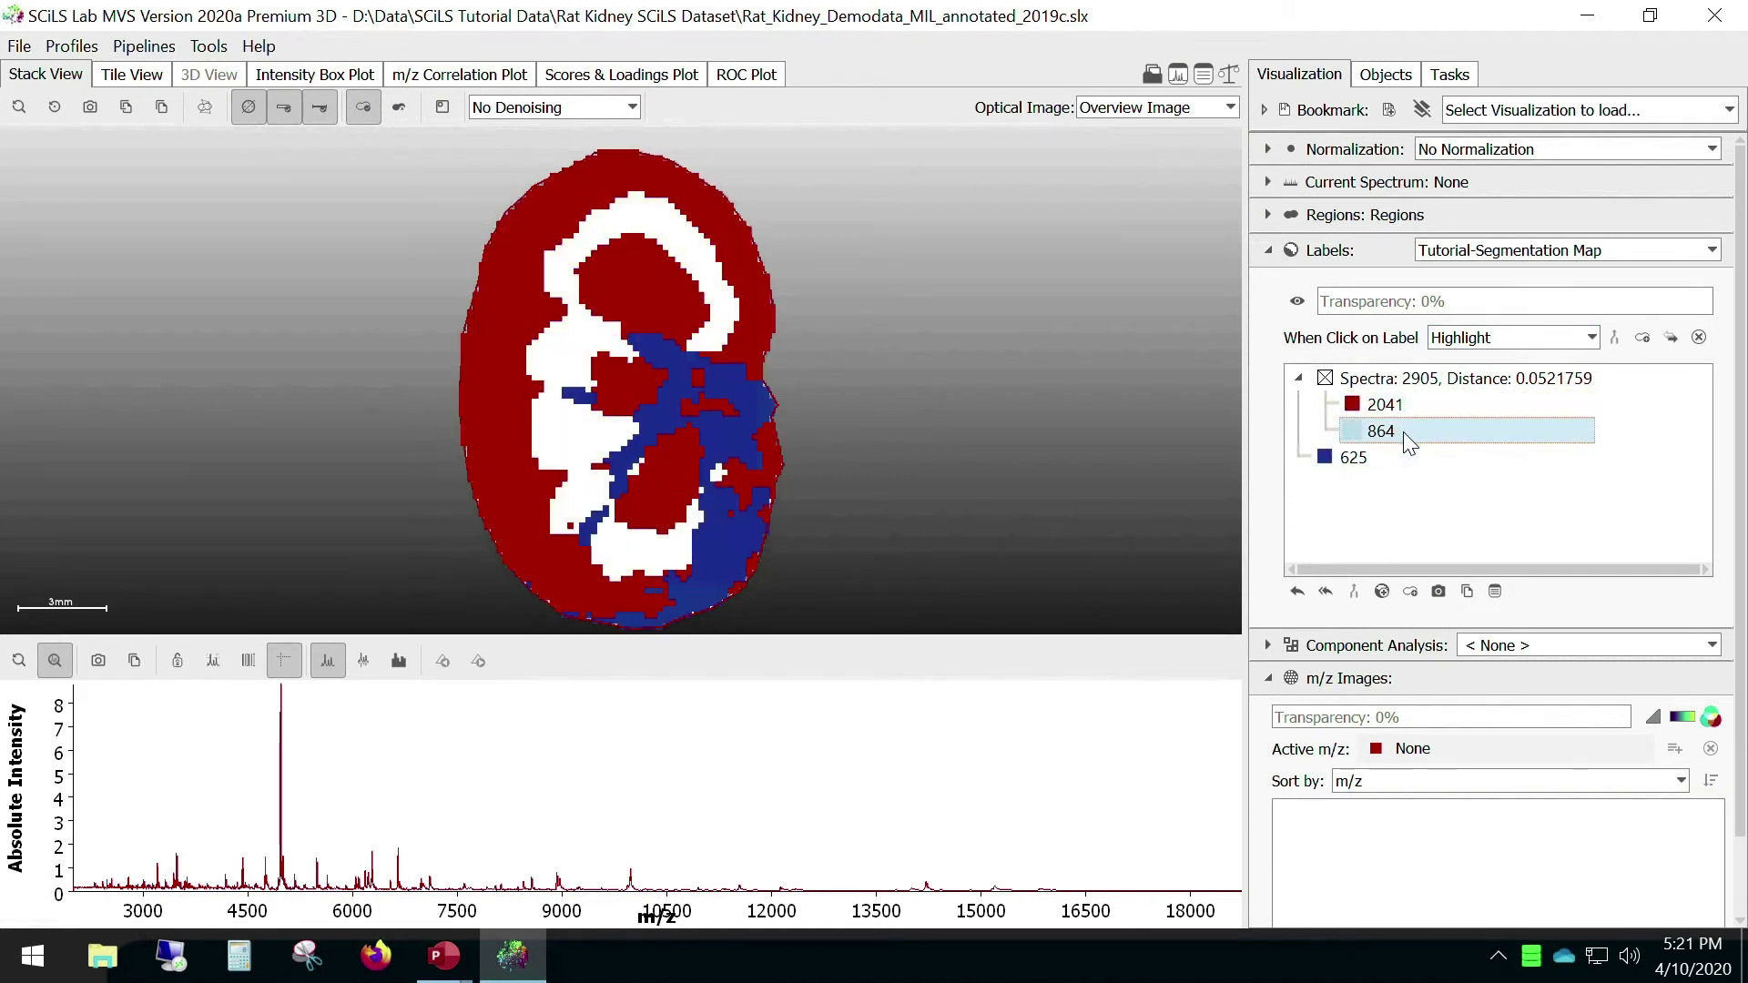
Step: Set the label click action to Hide and hide the 2041 and 864 segments in turn, leaving 864 hidden
{"action": "left_click", "coordinate": [1529, 339]}
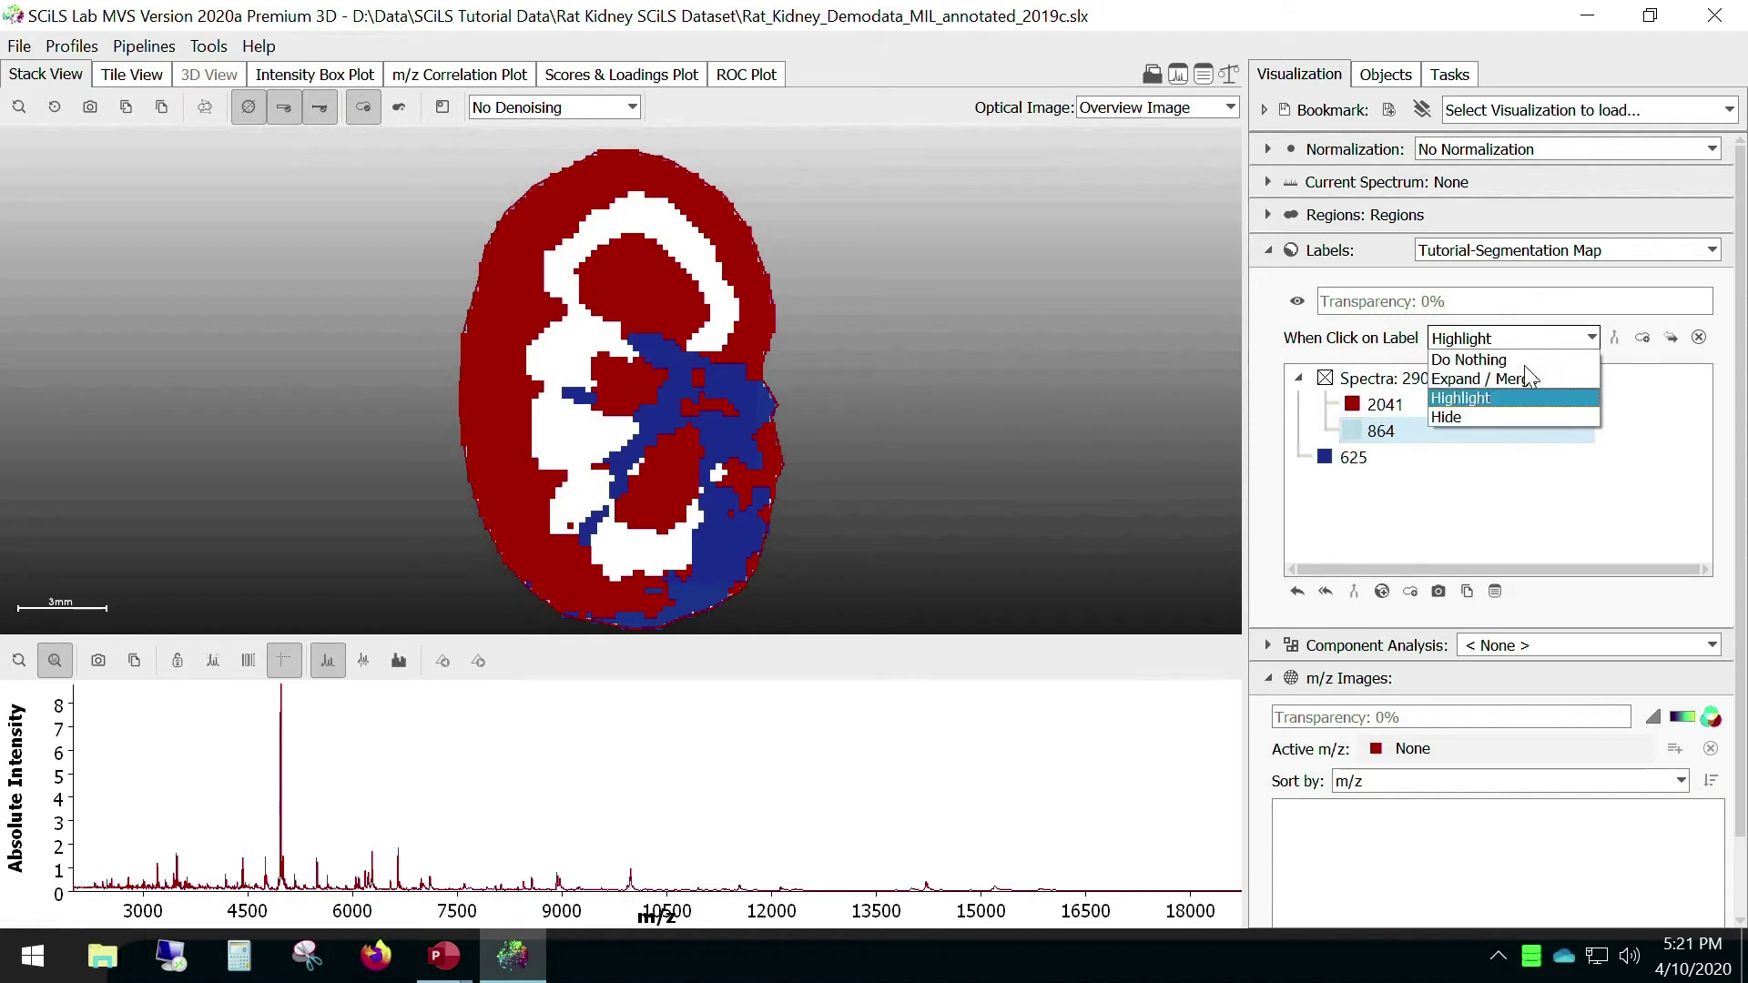
{"action": "left_click", "coordinate": [1489, 417]}
{"action": "left_click", "coordinate": [1427, 411]}
{"action": "left_click", "coordinate": [1422, 435]}
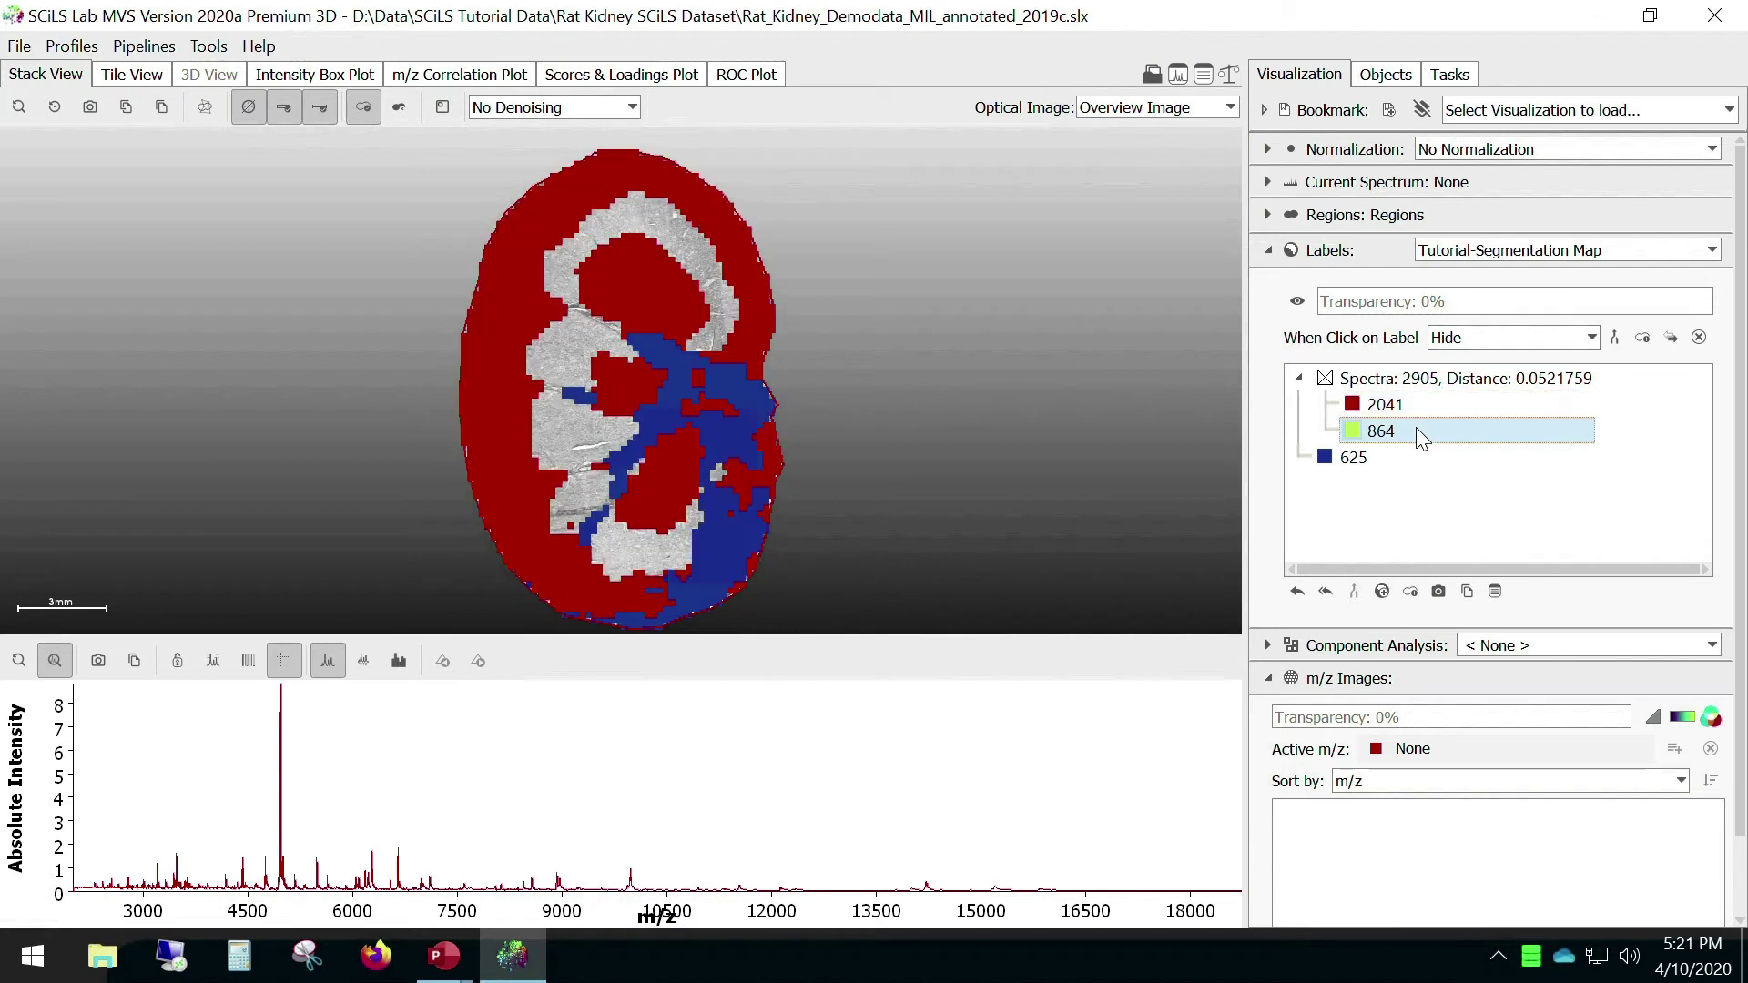
Step: Hide the 625 segment and set the label click action to Do Nothing
{"action": "left_click", "coordinate": [1409, 461]}
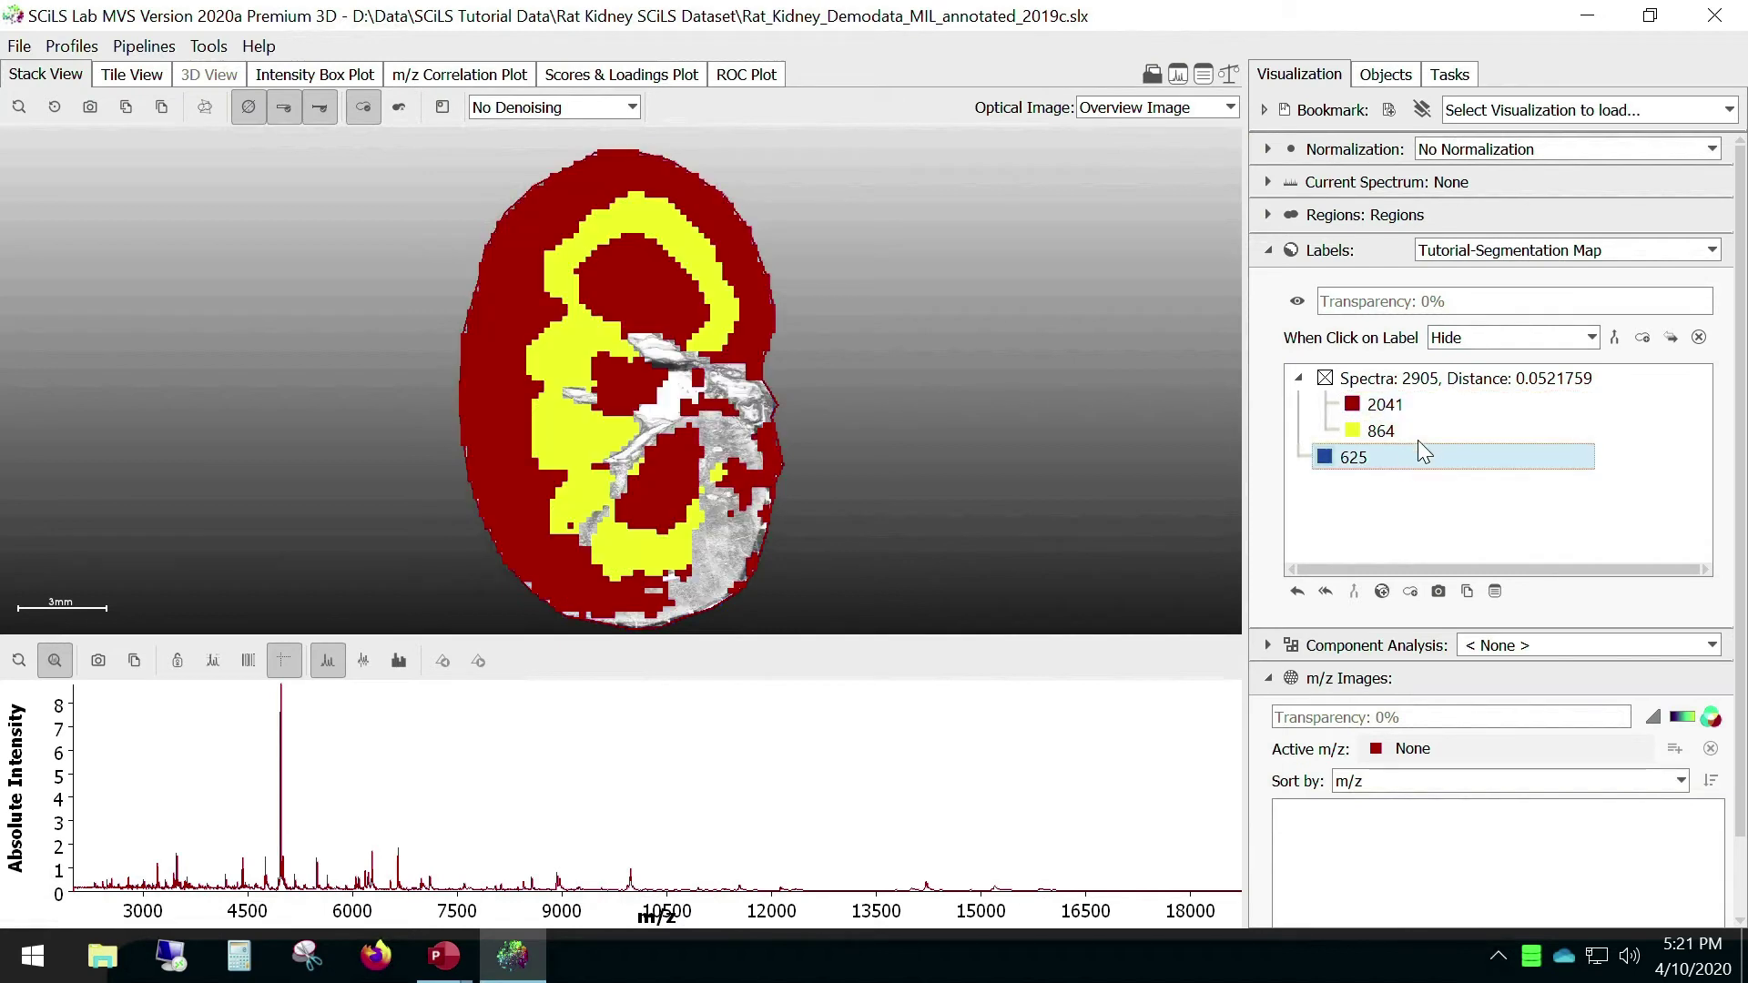
{"action": "left_click", "coordinate": [1586, 339]}
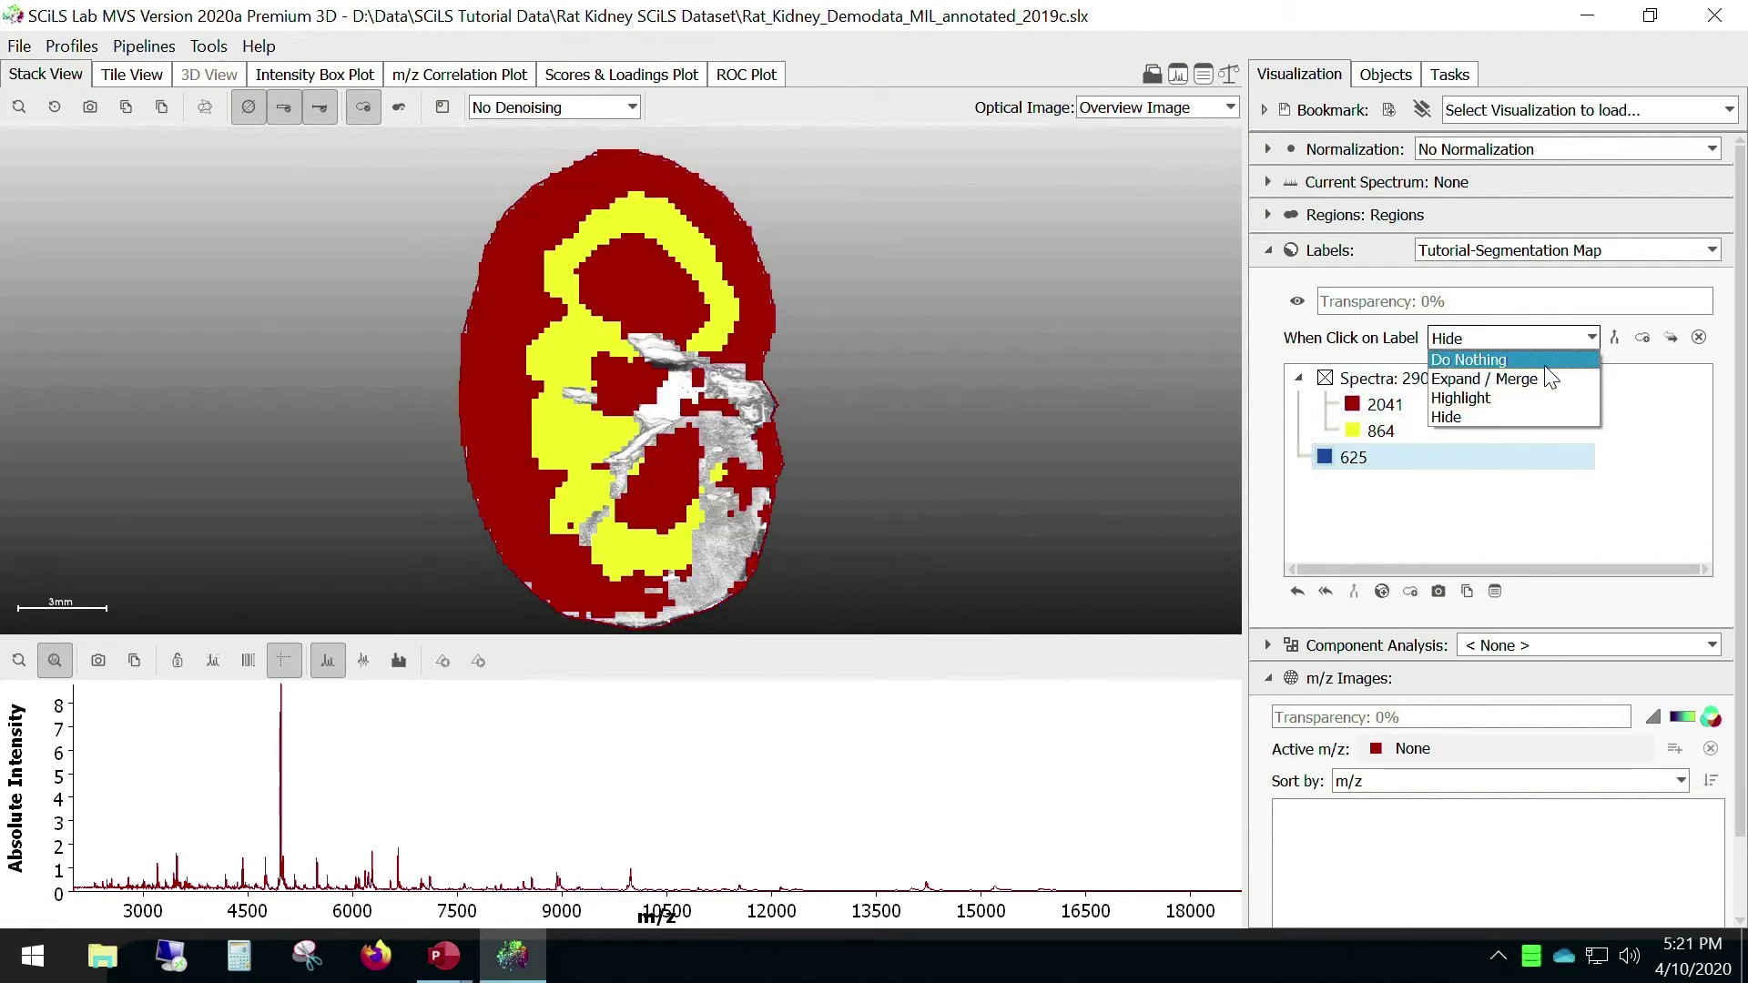
{"action": "left_click", "coordinate": [1511, 360]}
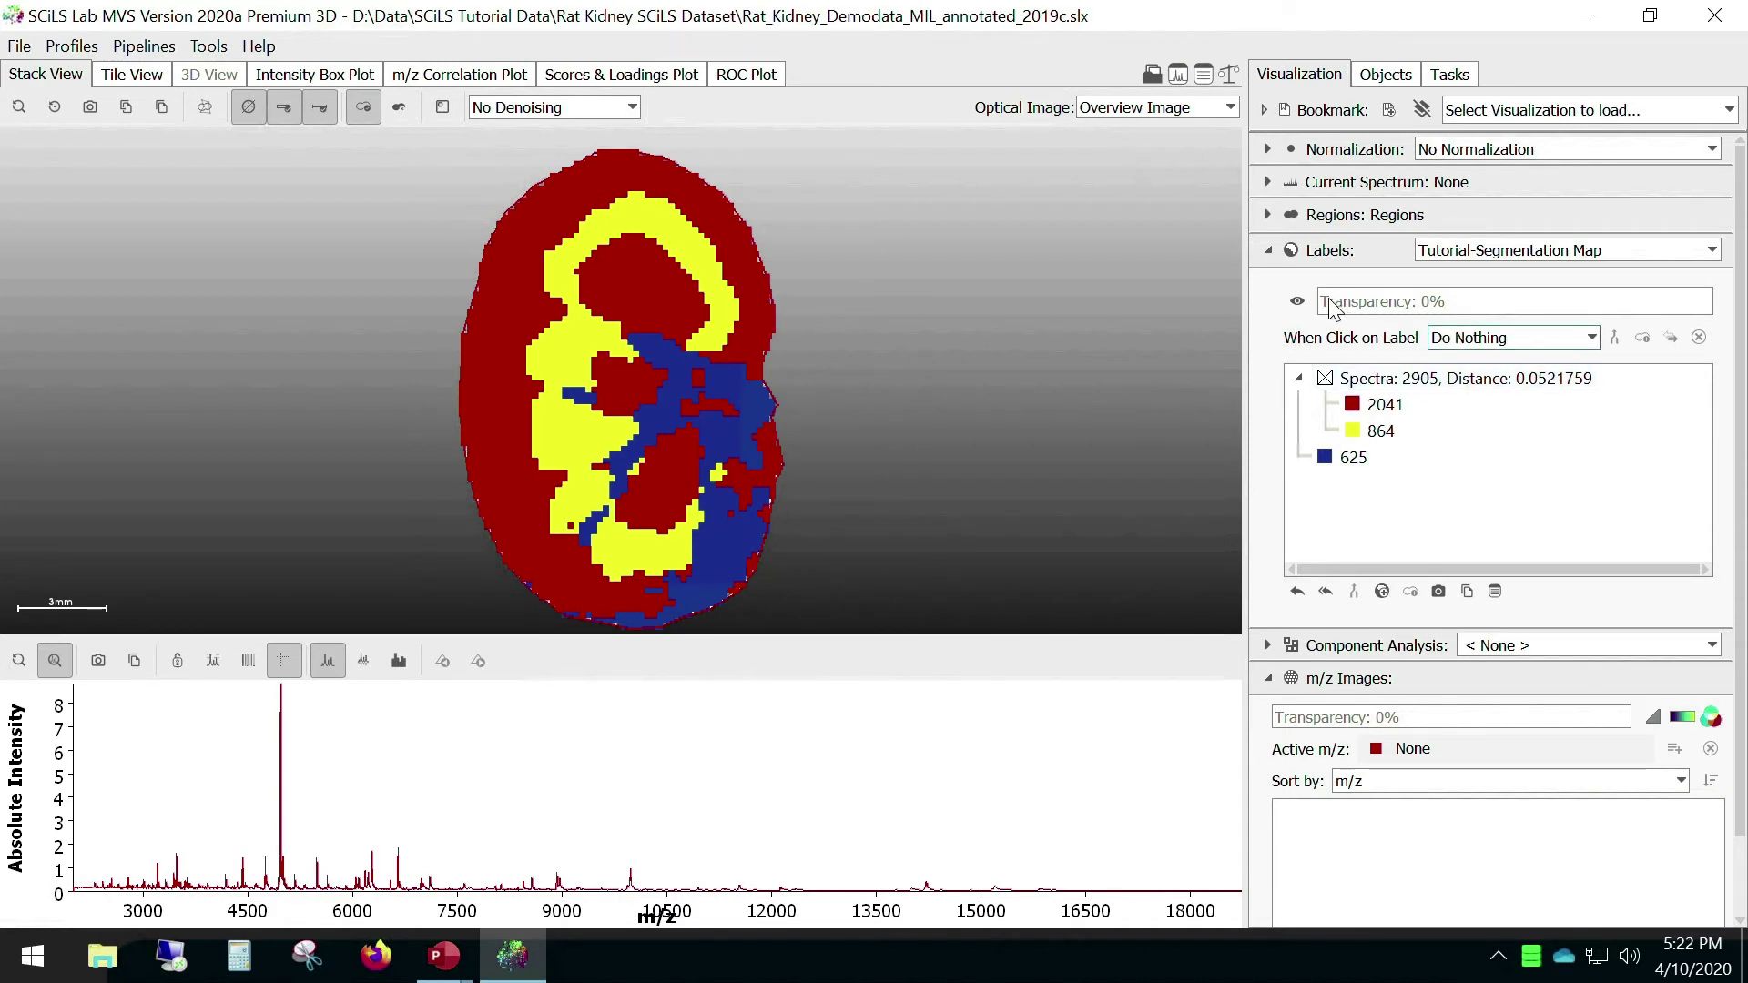
Step: Raise the segmentation map's transparency to 41% and return it to 0%
{"action": "left_click_drag", "start_coordinate": [1331, 306], "coordinate": [1480, 307]}
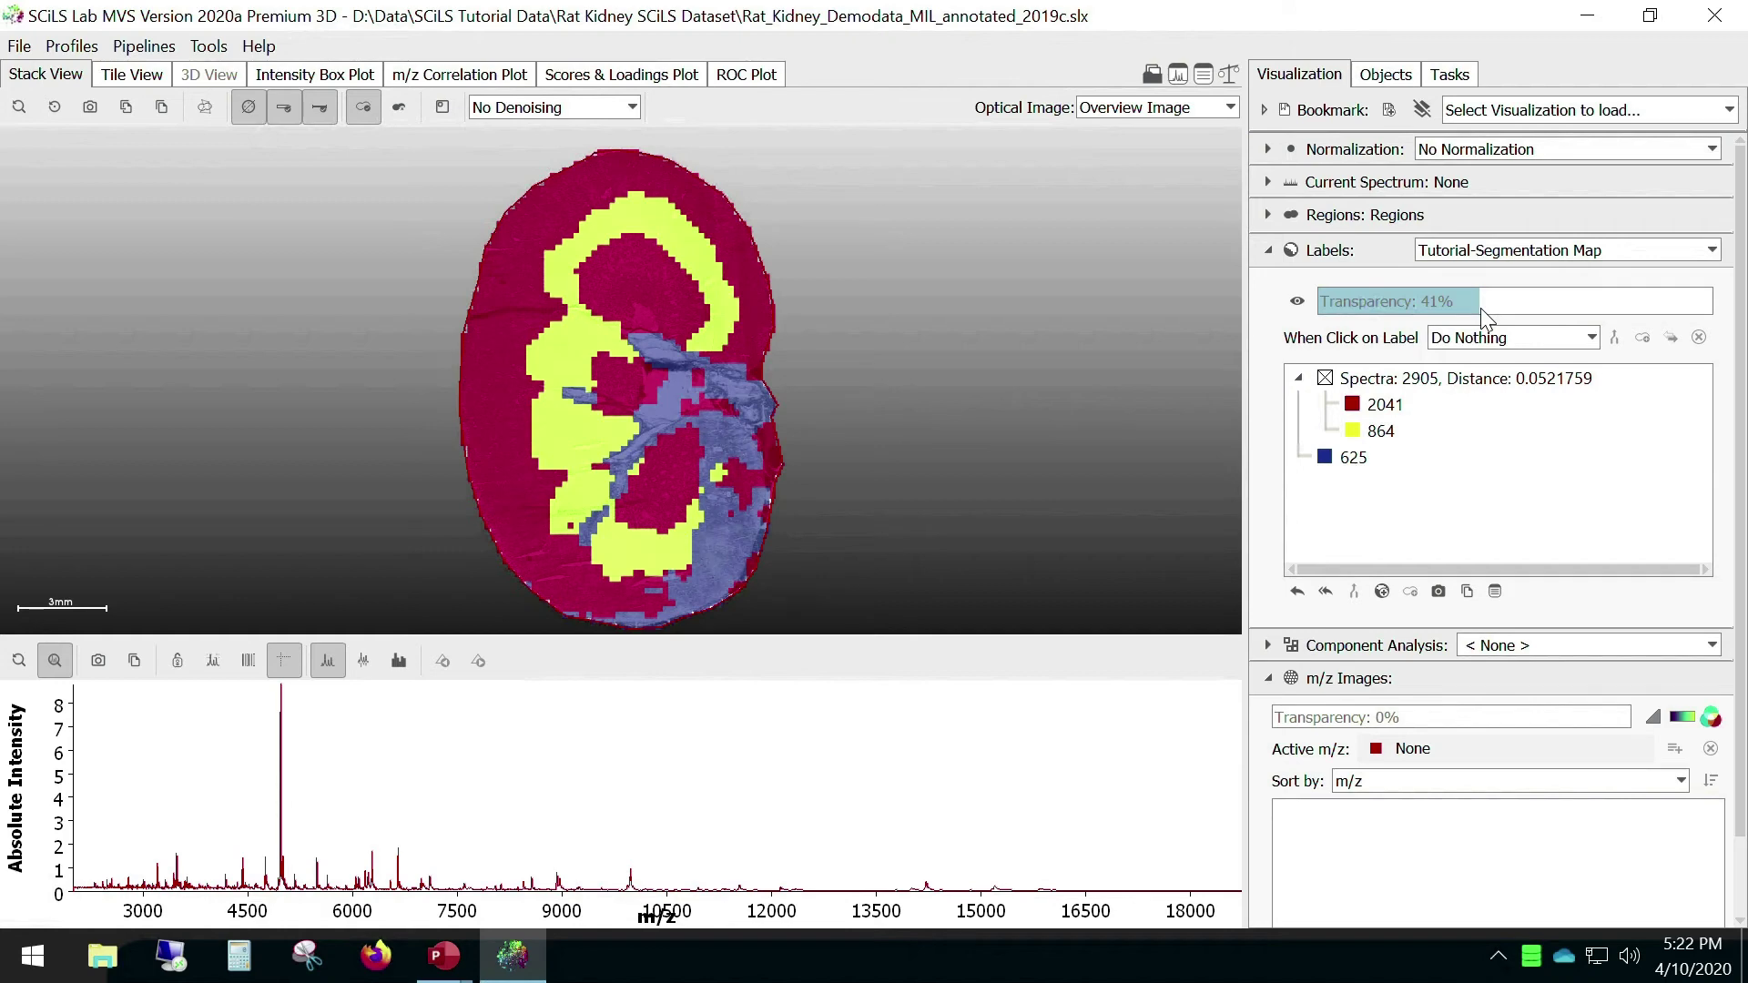
{"action": "left_click_drag", "start_coordinate": [1482, 310], "coordinate": [1319, 298]}
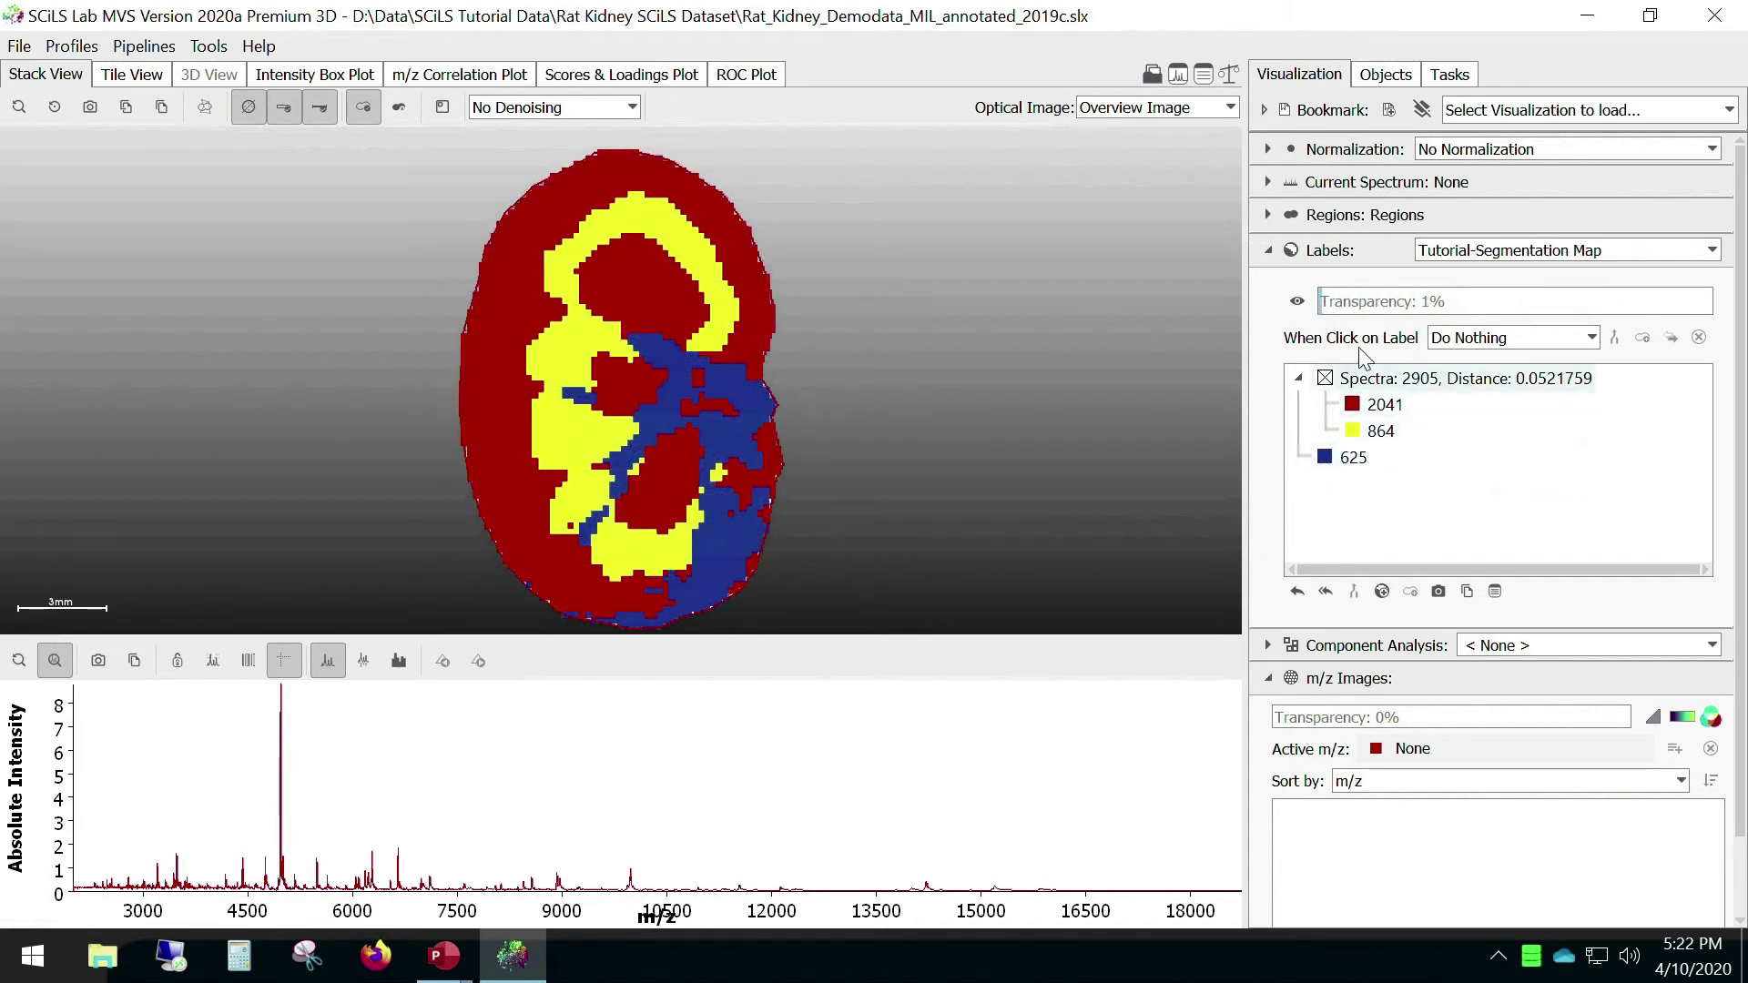
{"action": "left_click_drag", "start_coordinate": [1325, 299], "coordinate": [1309, 301]}
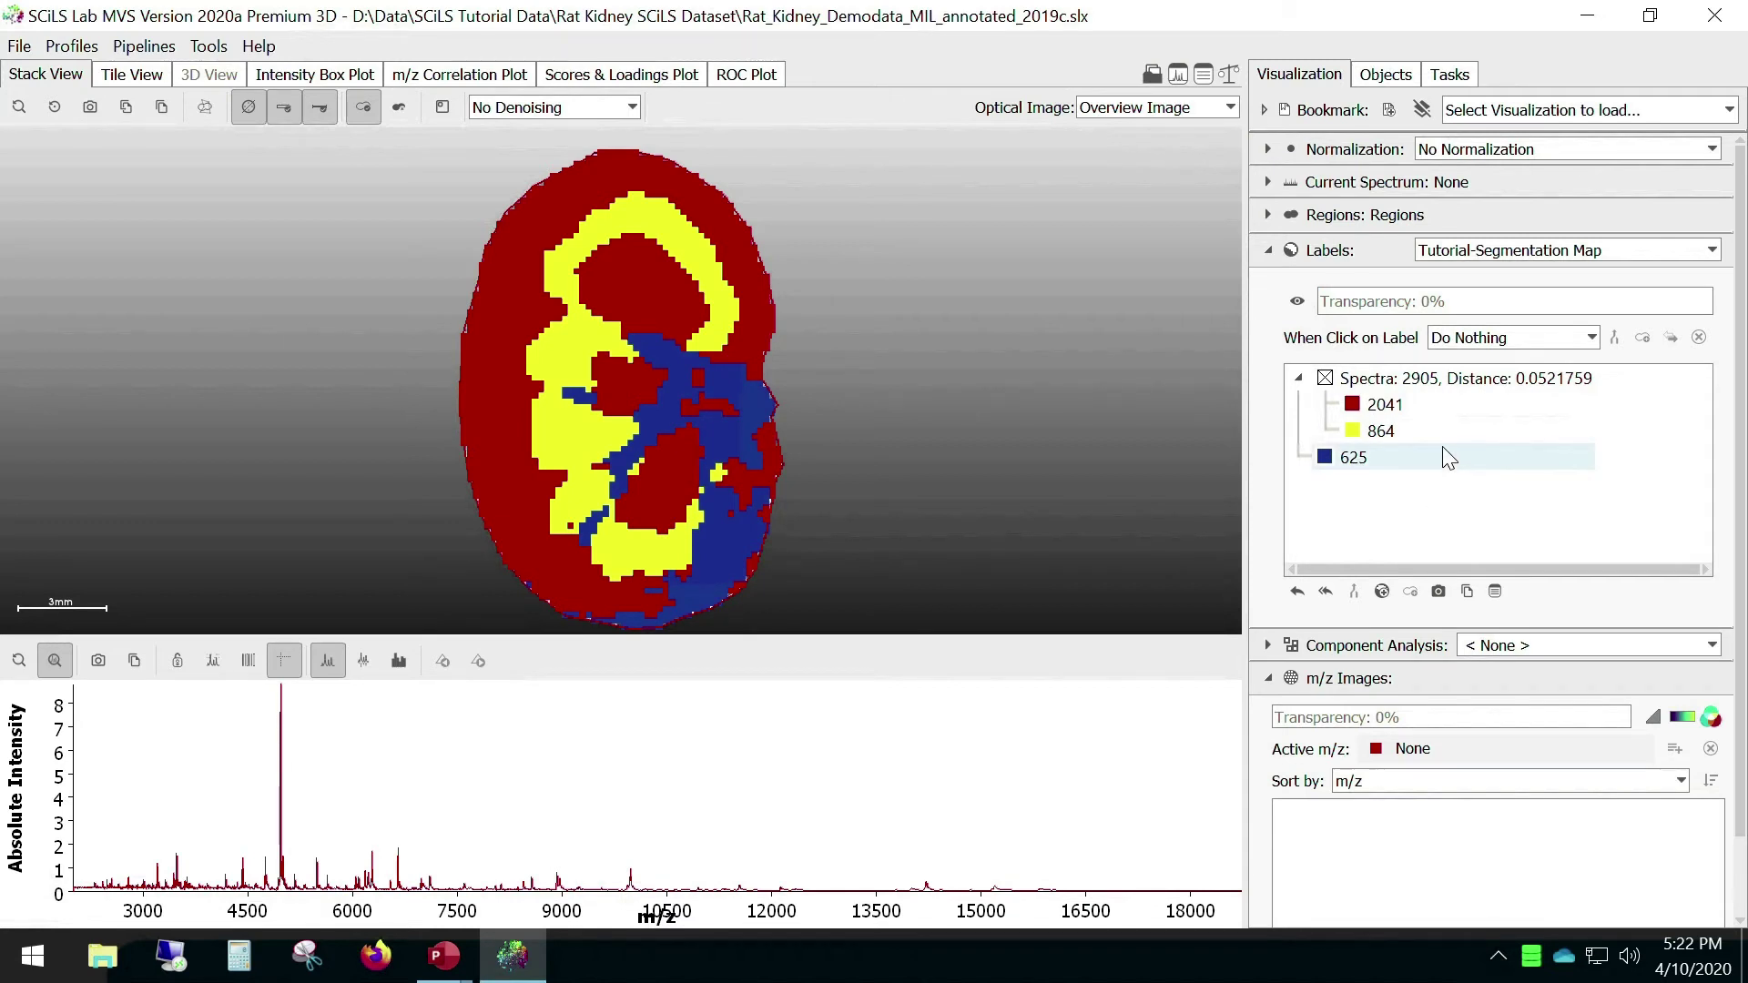
Step: Split node 2041 in the segmentation tree and merge its 680 segment with the 864 segment
{"action": "left_click", "coordinate": [1438, 412]}
{"action": "double_click", "coordinate": [1440, 411]}
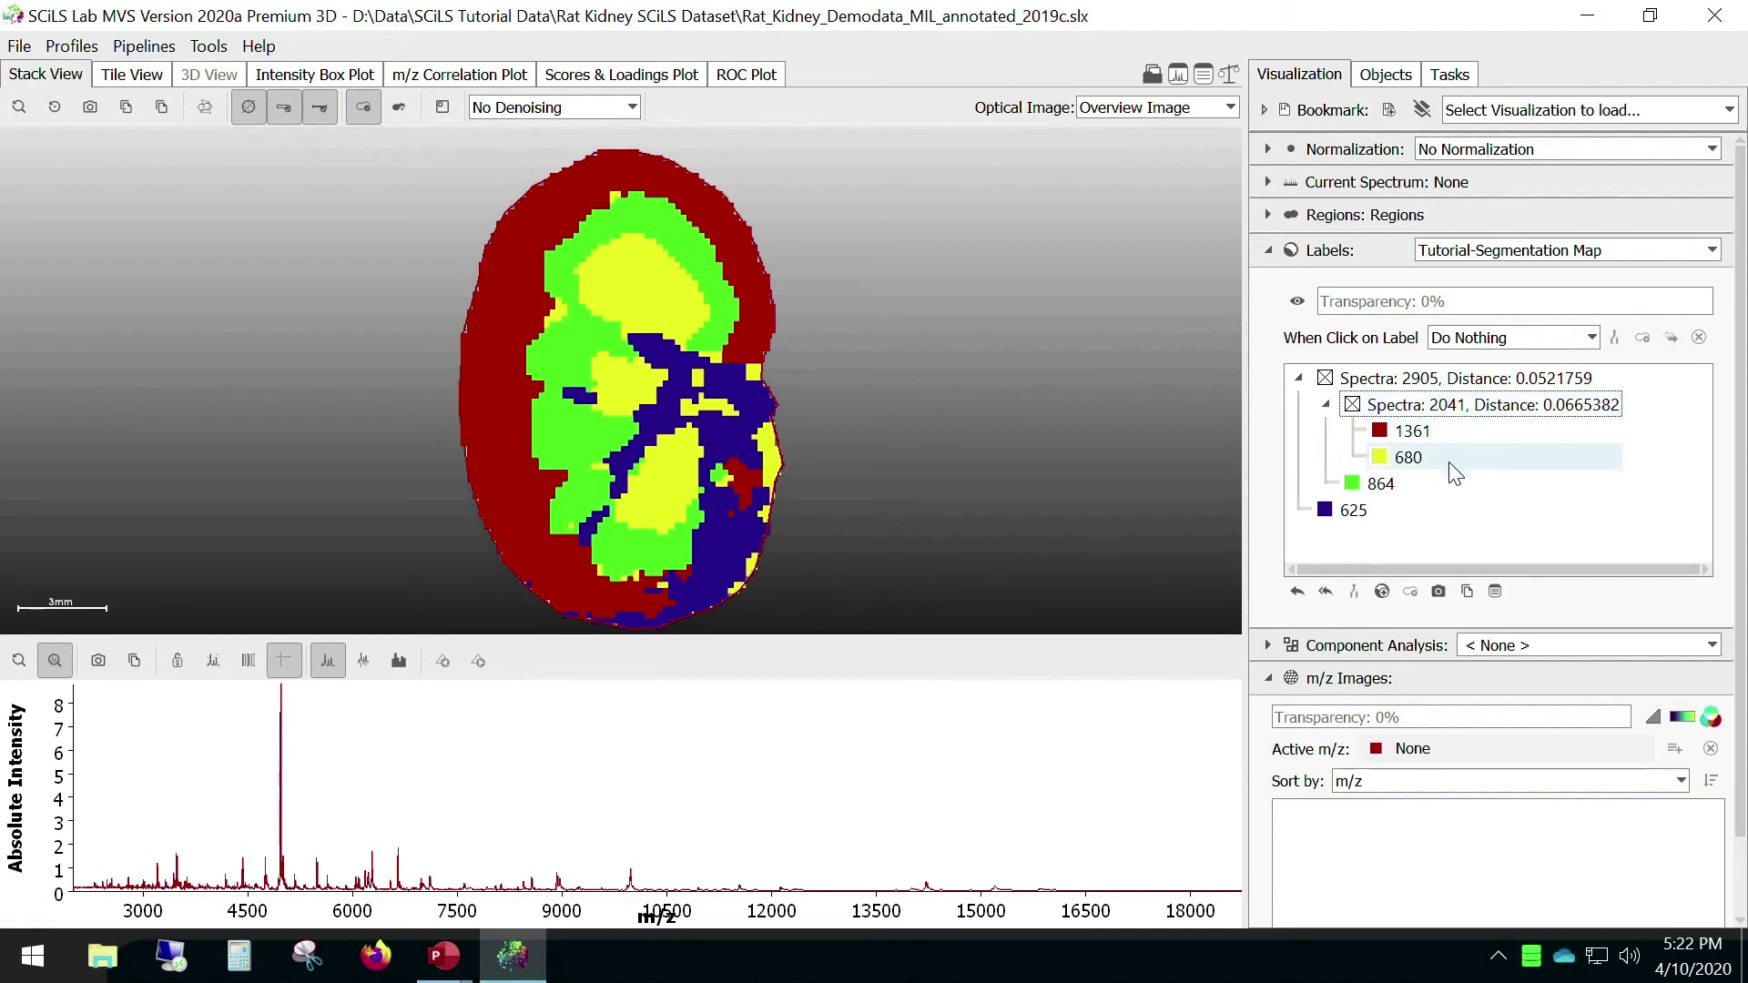
{"action": "left_click", "coordinate": [1440, 483]}
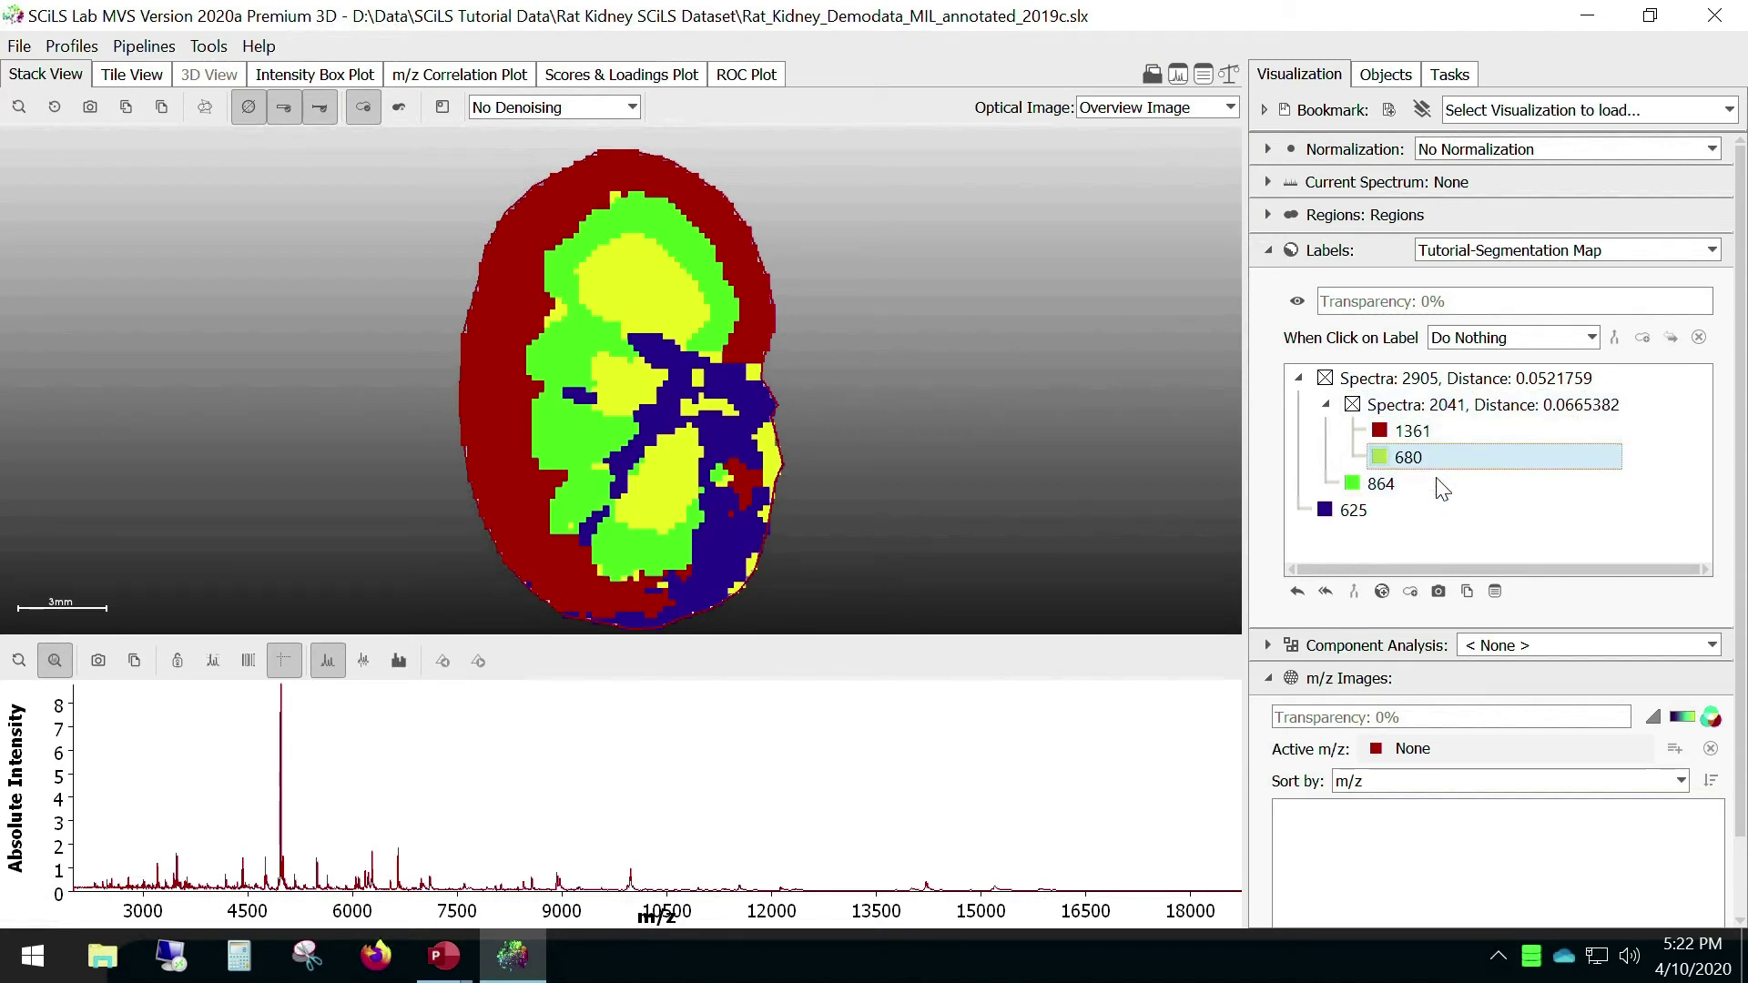
{"action": "left_click", "coordinate": [1426, 456]}
{"action": "left_click", "coordinate": [1435, 482], "text": "ctrl"}
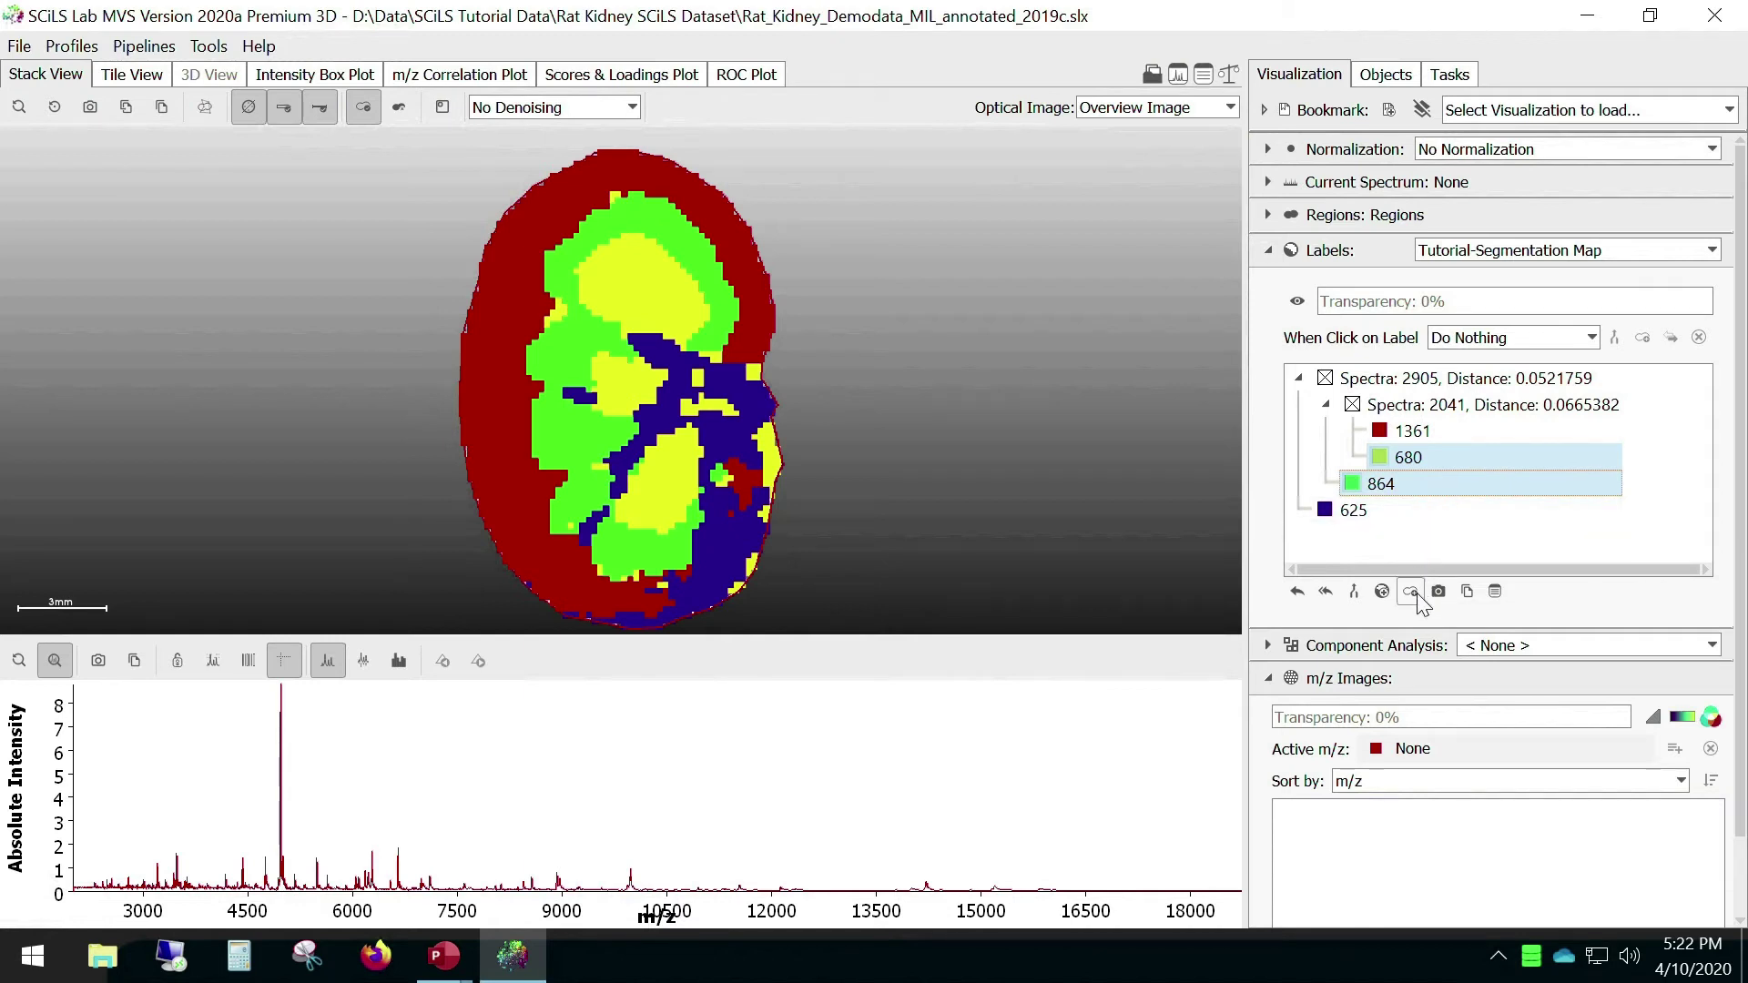
{"action": "left_click", "coordinate": [1356, 592]}
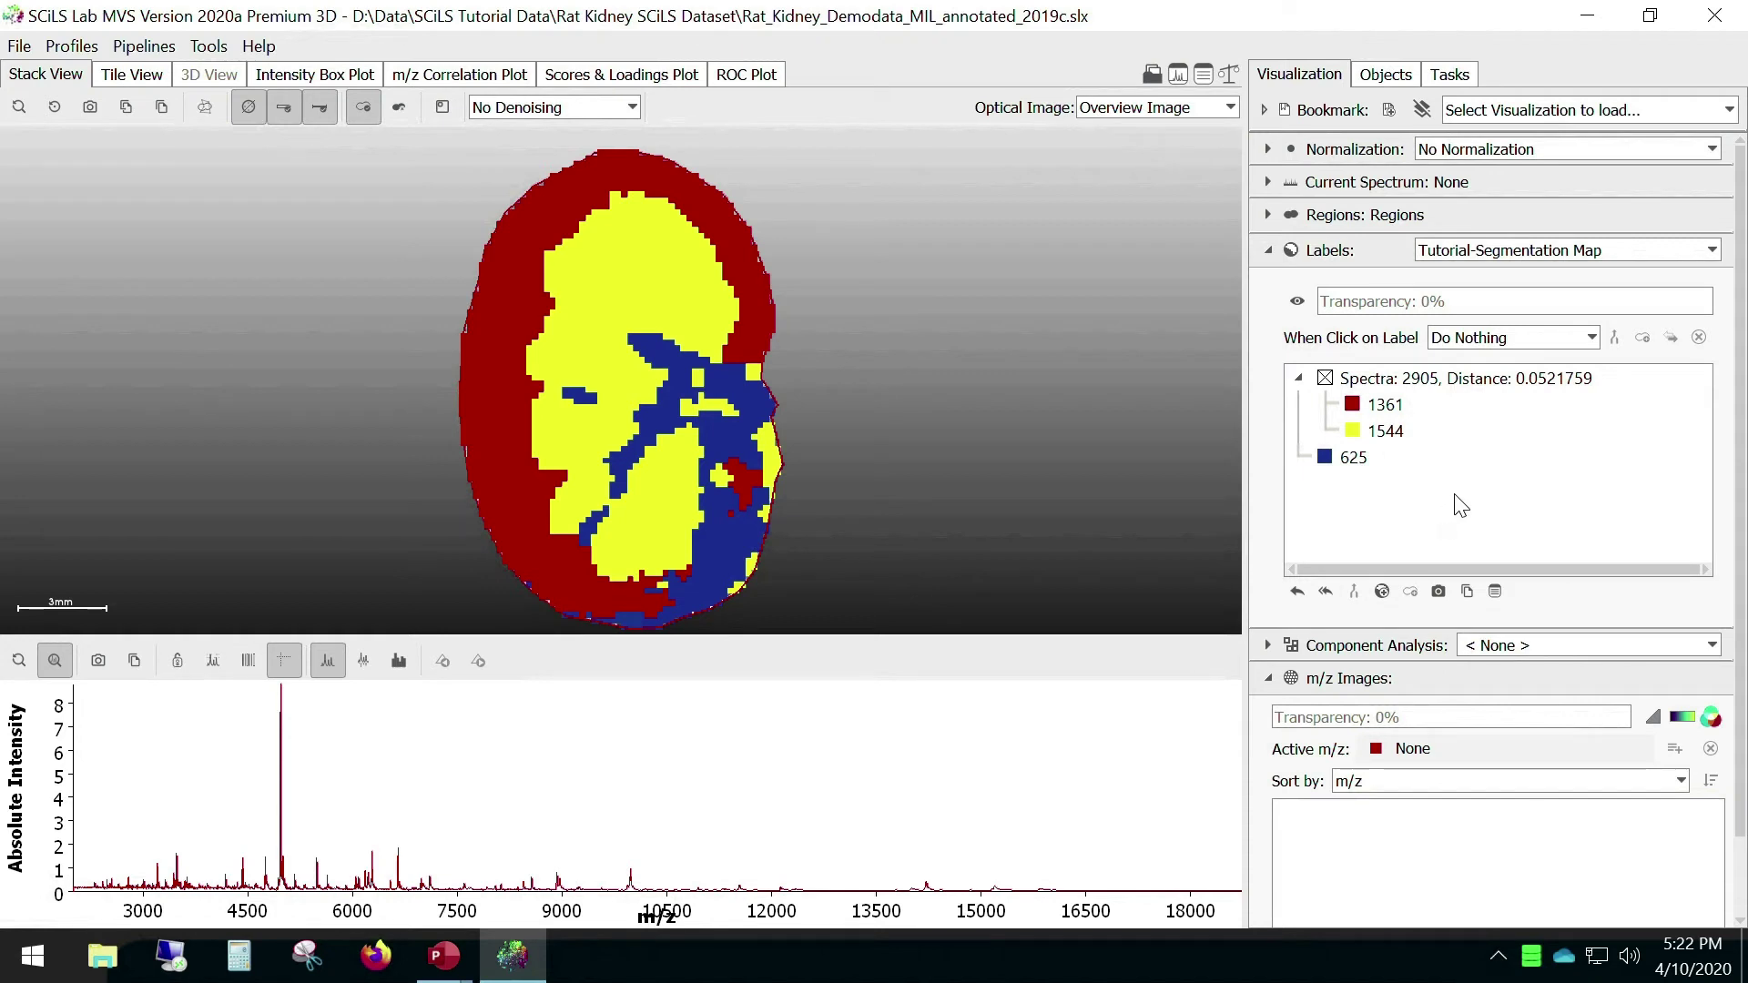
Step: Reset the segmentation tree to its top-level labels and split node 2905
{"action": "left_click", "coordinate": [1324, 591]}
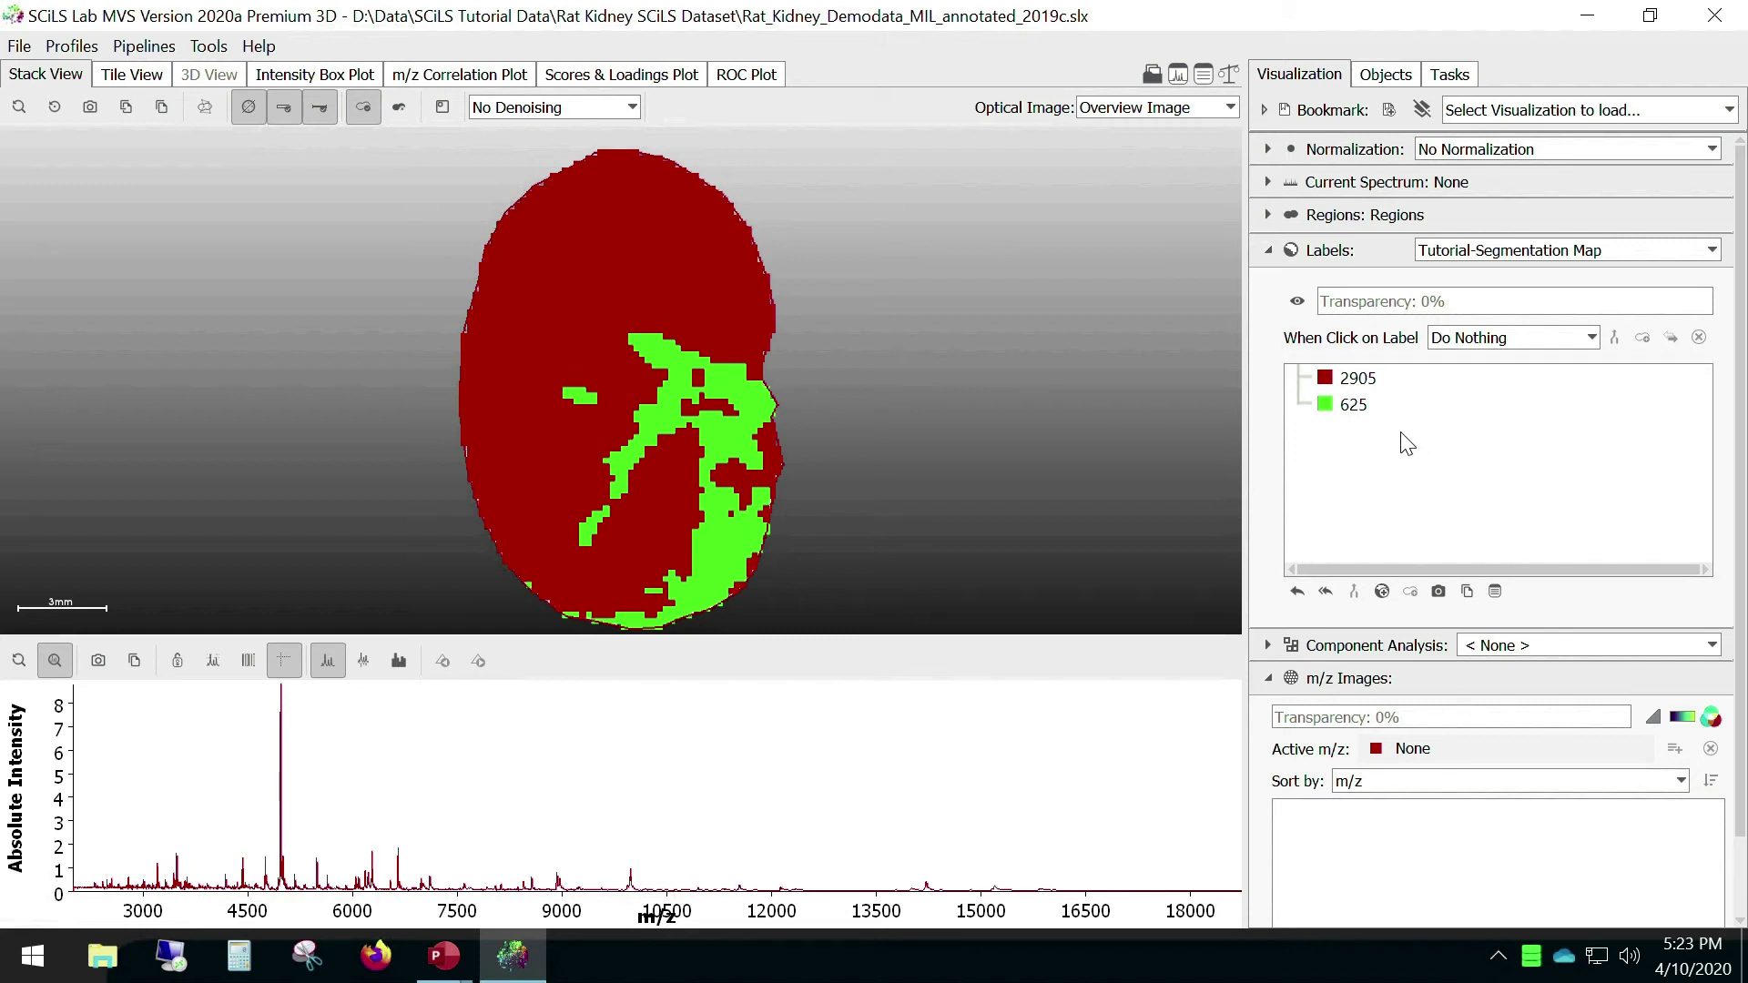
{"action": "left_click", "coordinate": [1368, 387]}
{"action": "left_click", "coordinate": [1368, 387]}
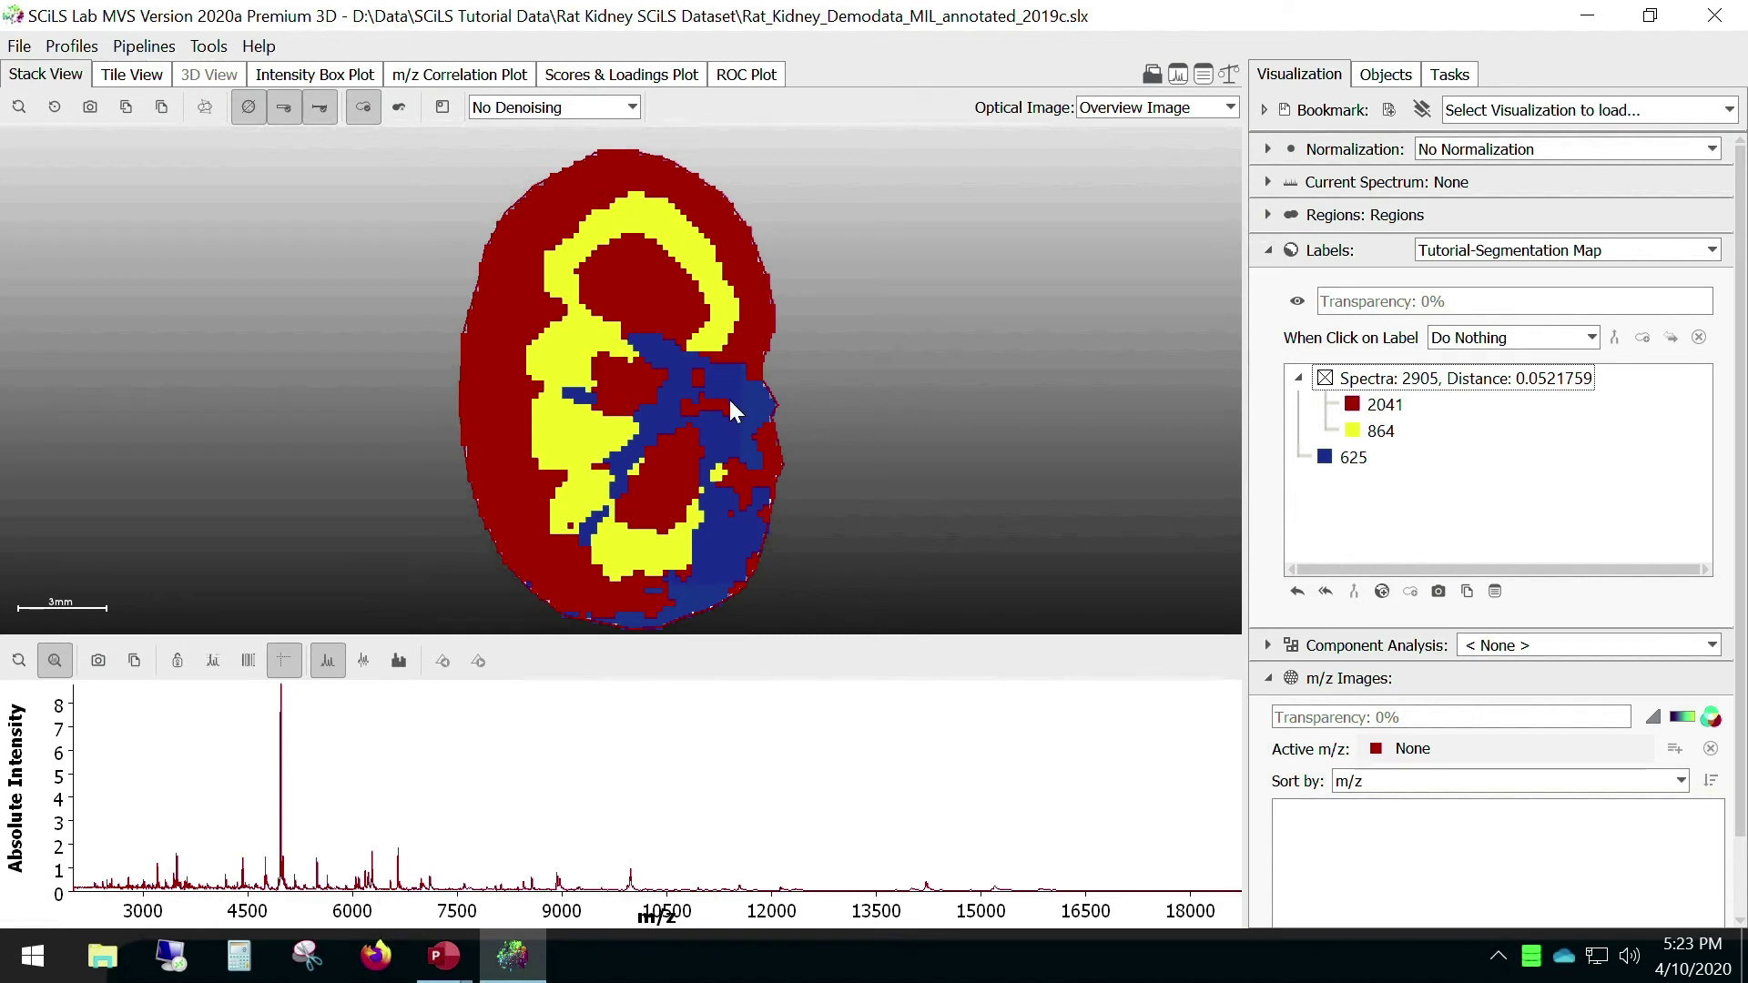
Step: Save the 864 label as a new region named Yellow under Regions
{"action": "left_click", "coordinate": [1382, 432]}
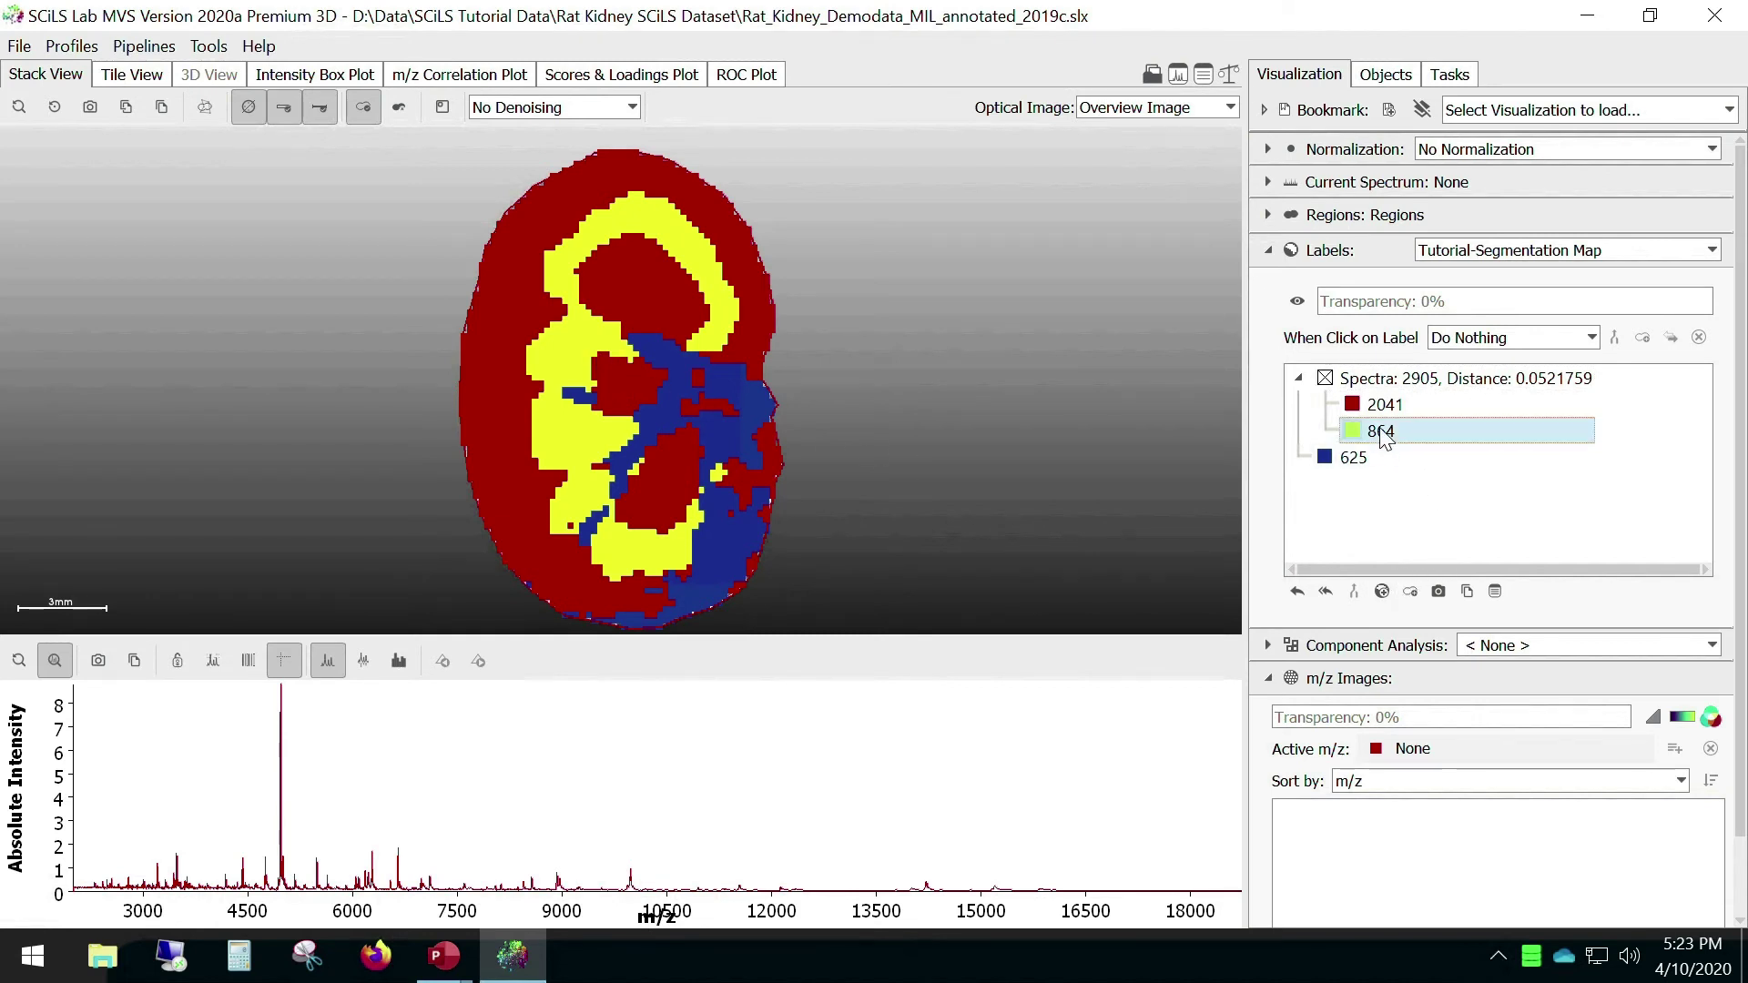
{"action": "left_click", "coordinate": [1411, 591]}
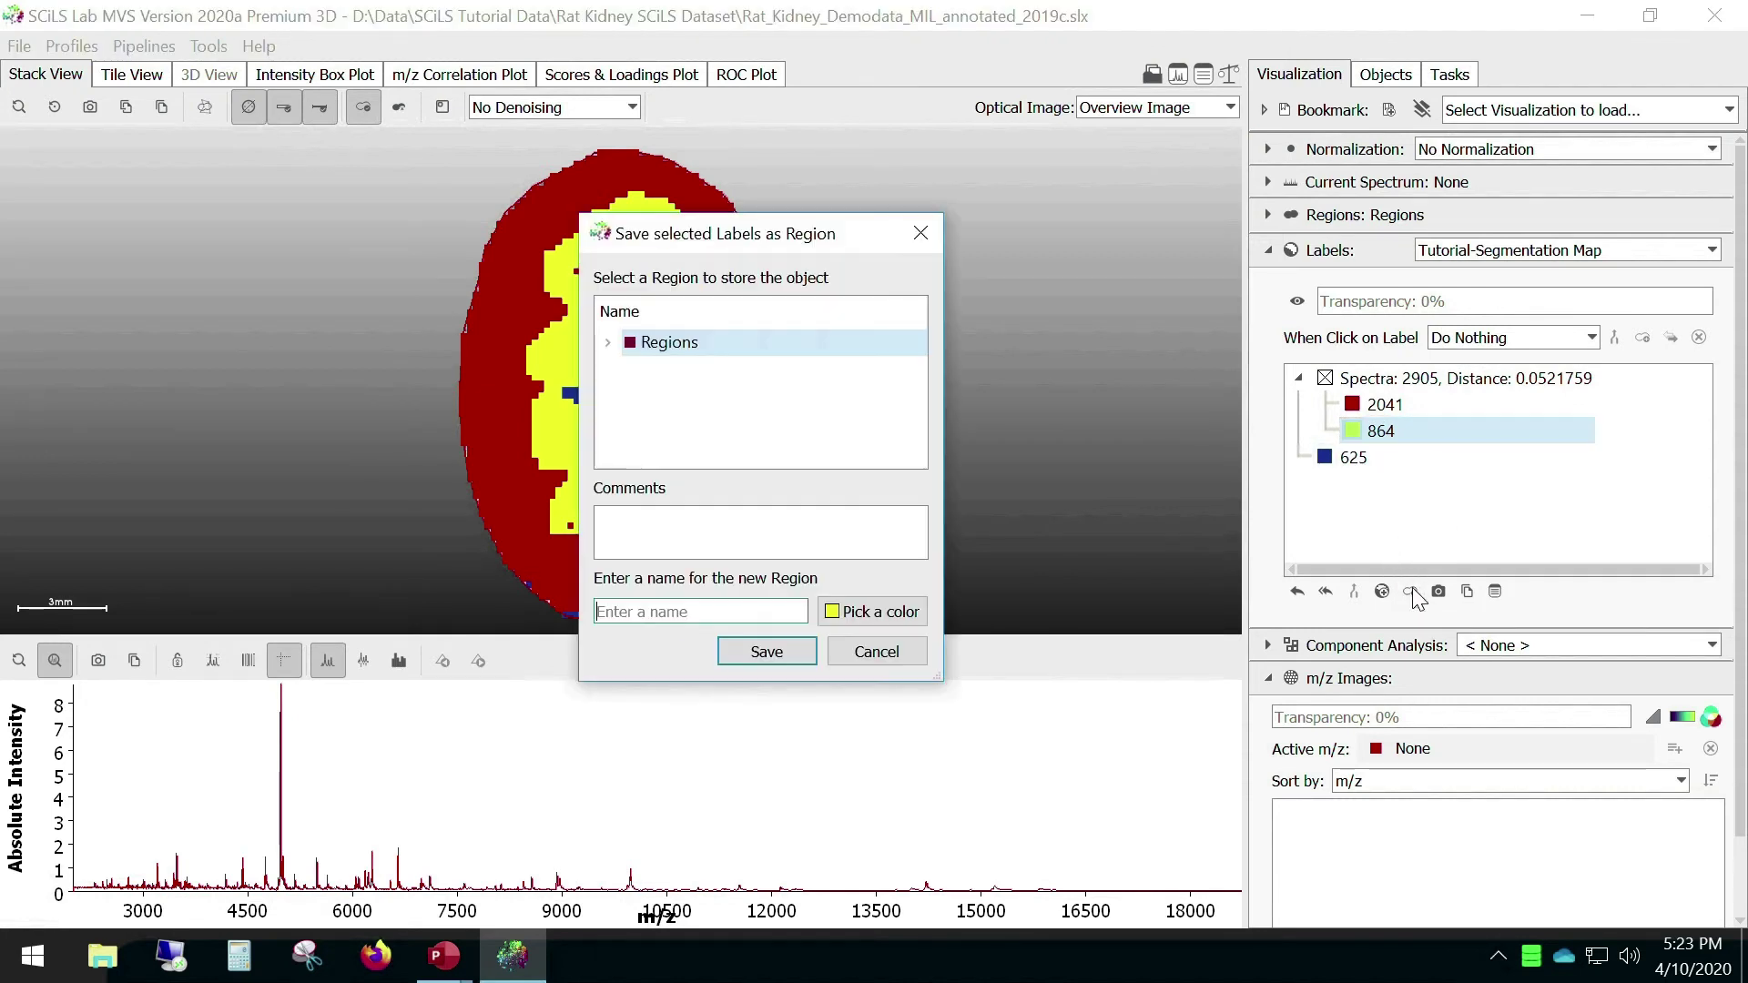
{"action": "left_click", "coordinate": [728, 622]}
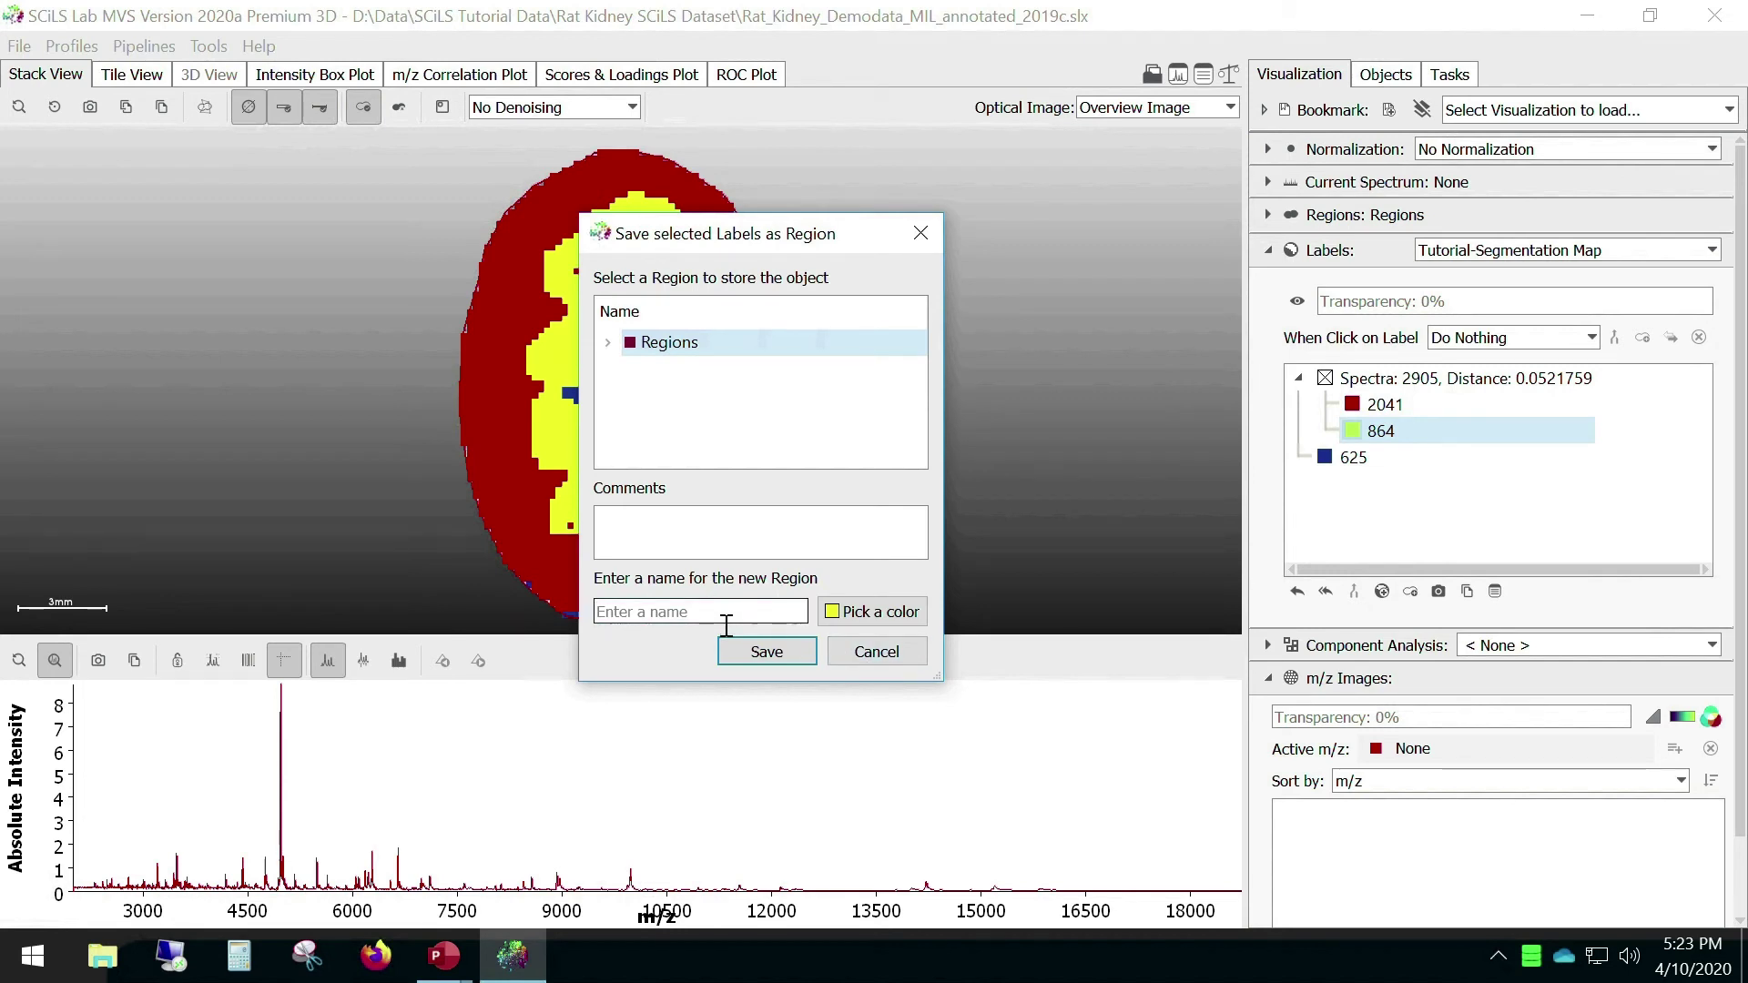
{"action": "type", "text": "Yellow"}
{"action": "left_click", "coordinate": [785, 652]}
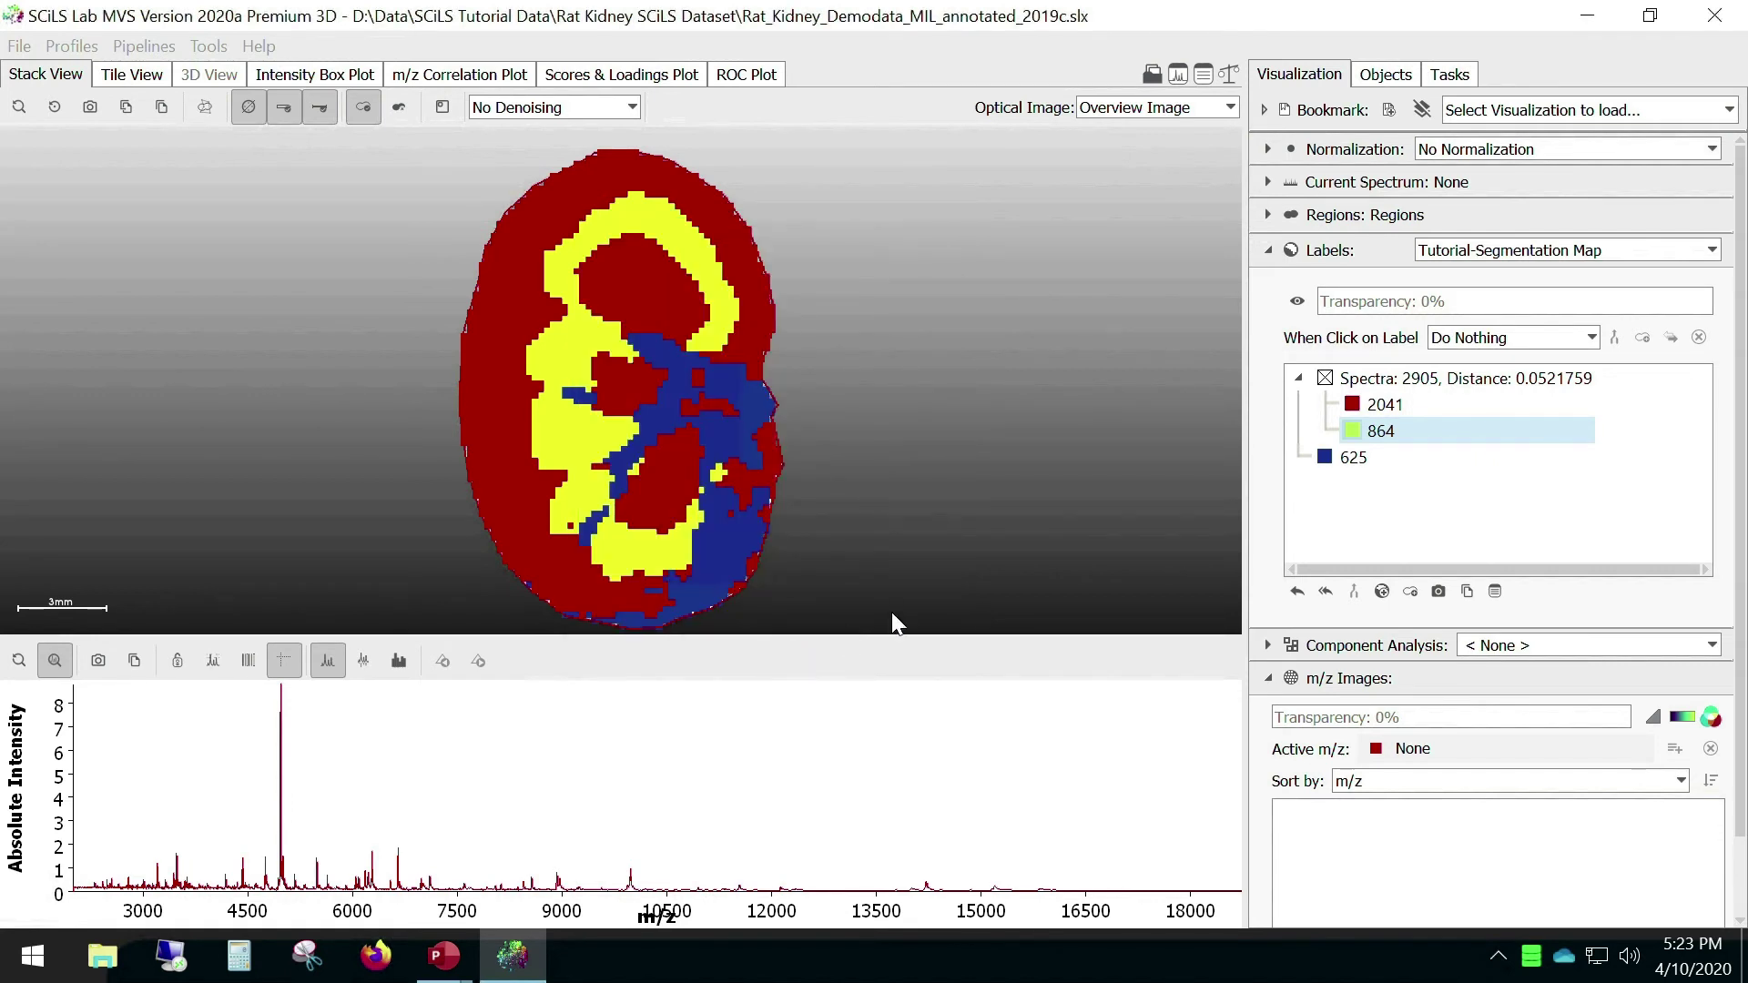
Step: Set the displayed labels to None and select the Yellow region to view its outline on the kidney image
{"action": "left_click", "coordinate": [1711, 252]}
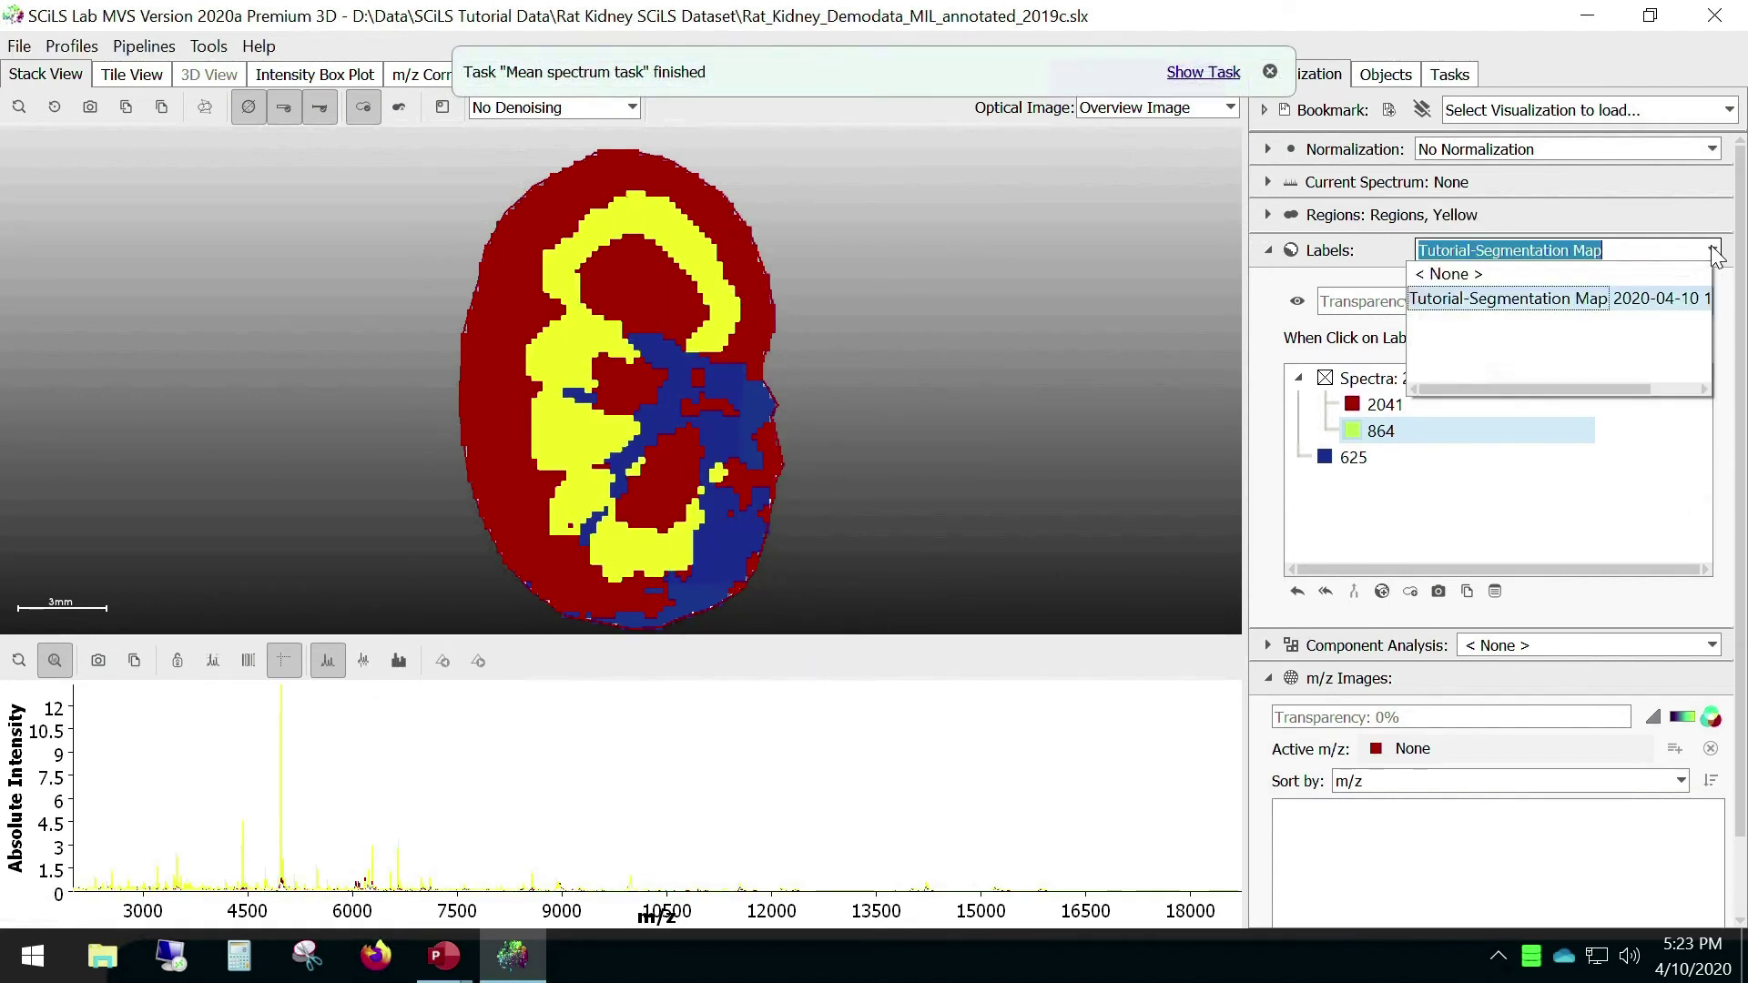
{"action": "left_click", "coordinate": [1542, 276]}
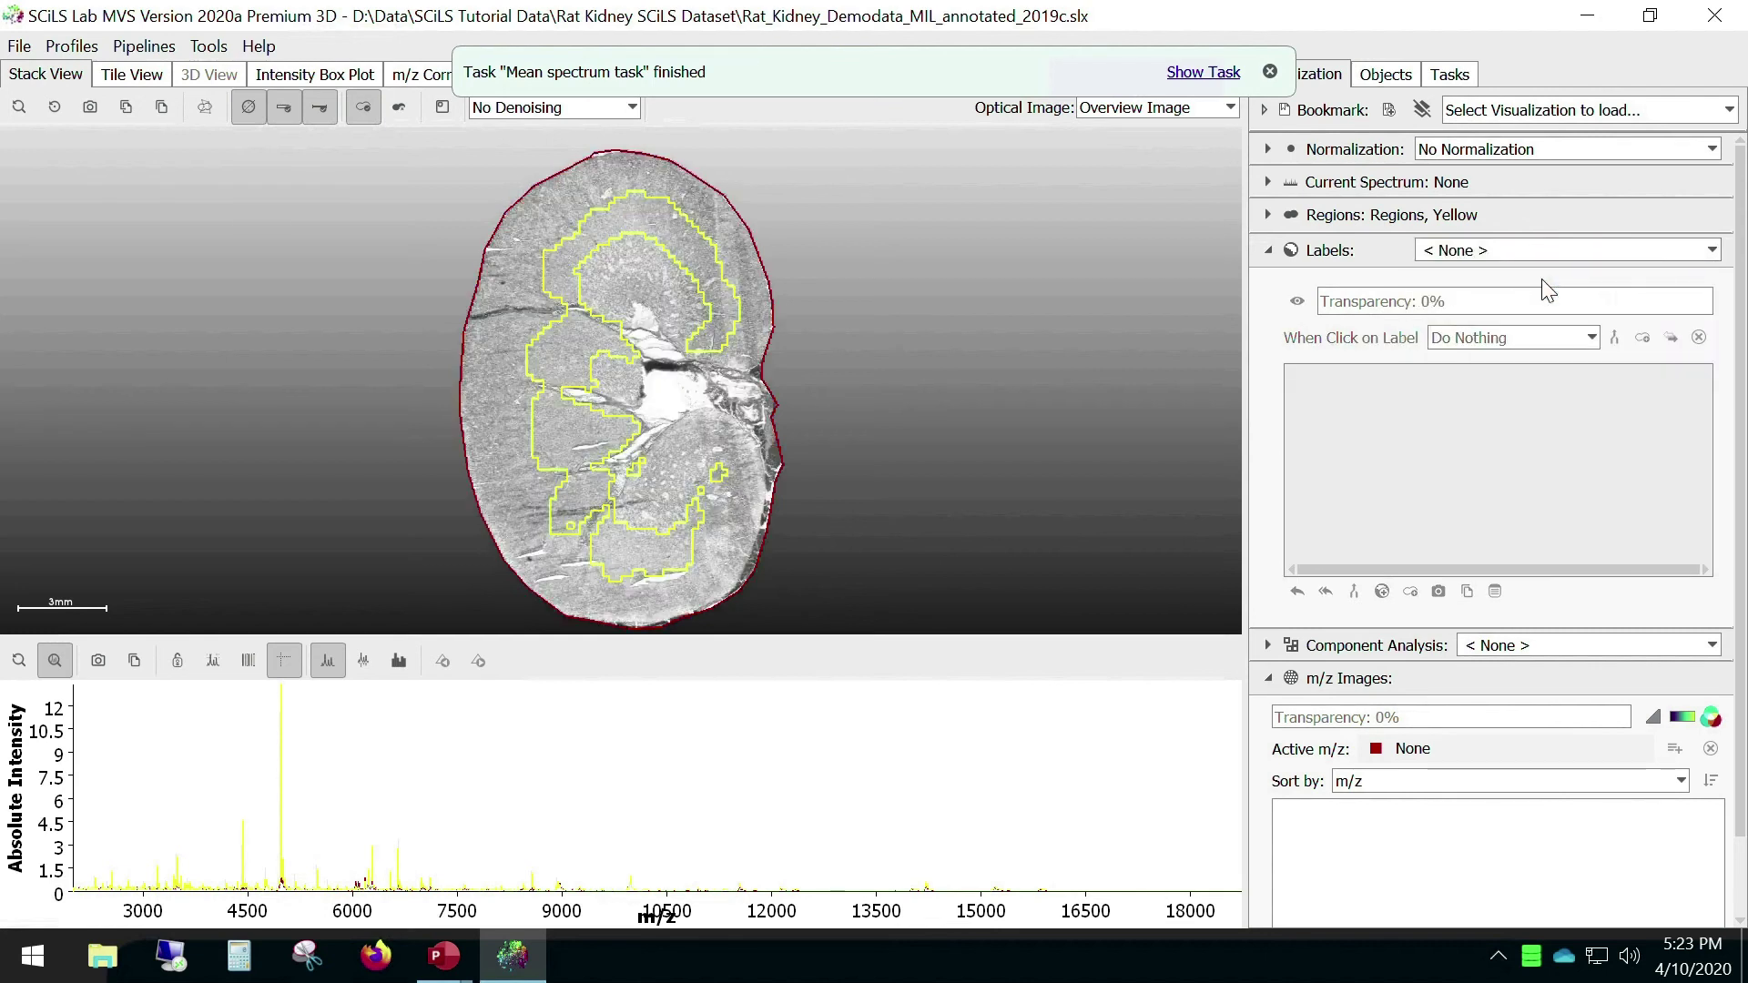
{"action": "left_click", "coordinate": [1266, 215]}
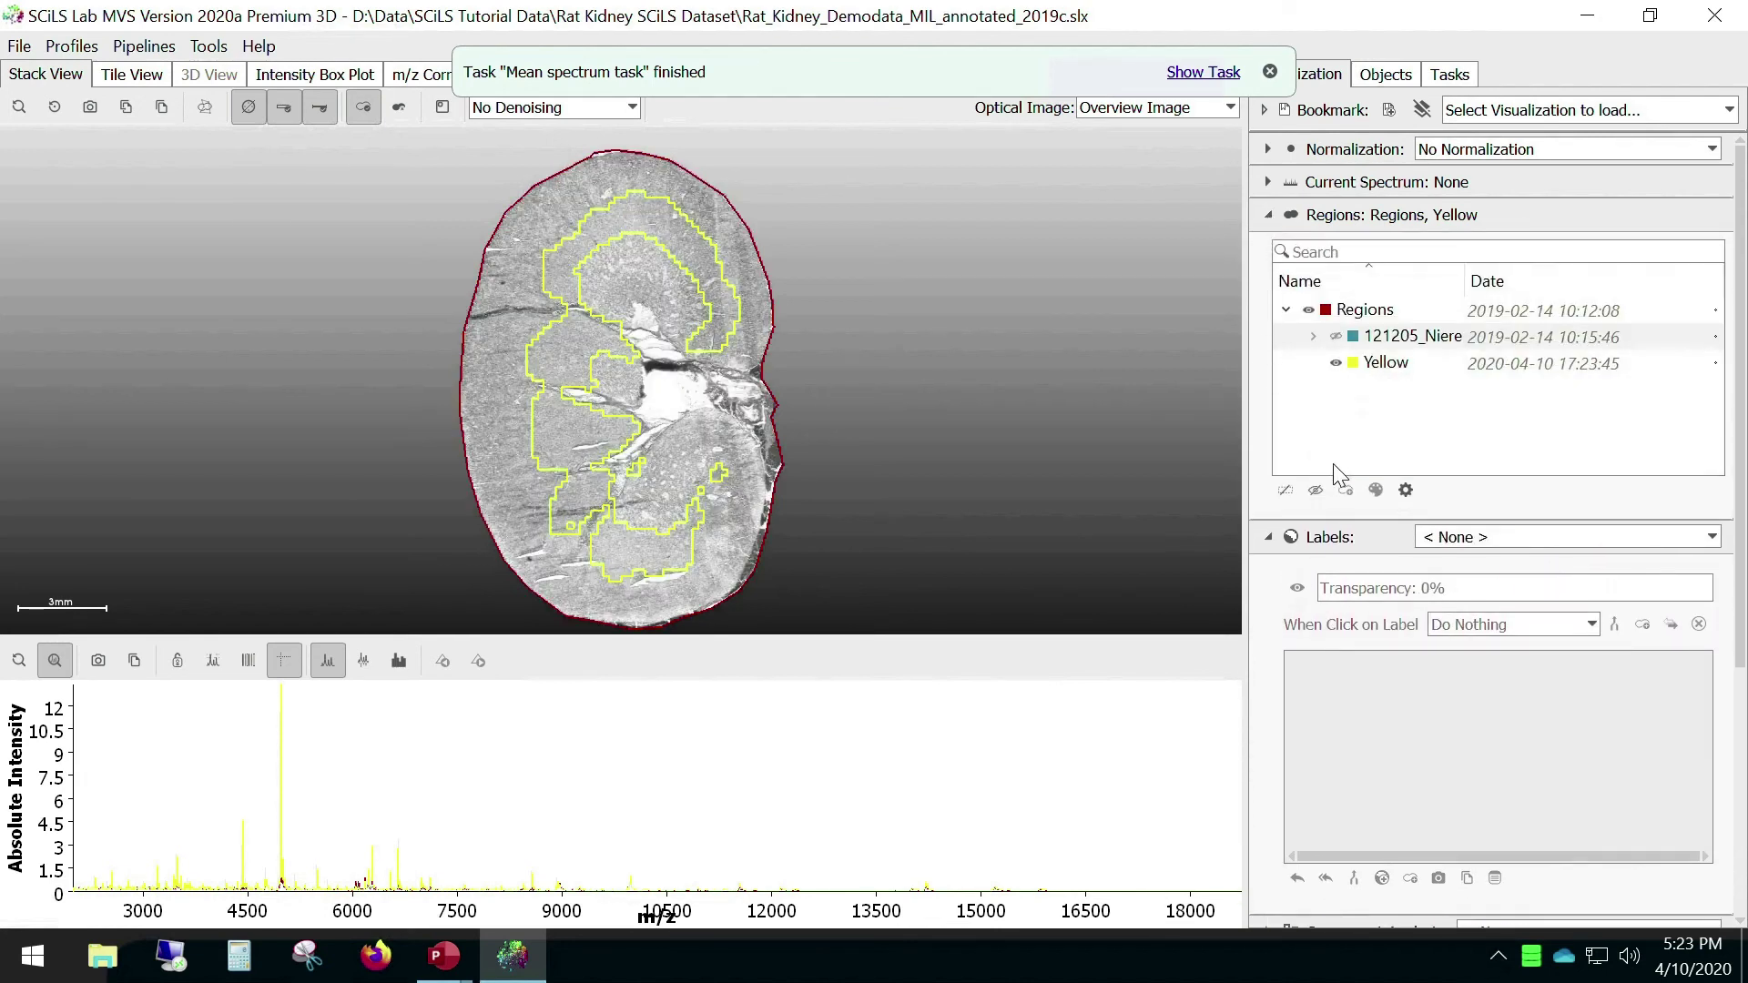
{"action": "left_click", "coordinate": [1420, 369]}
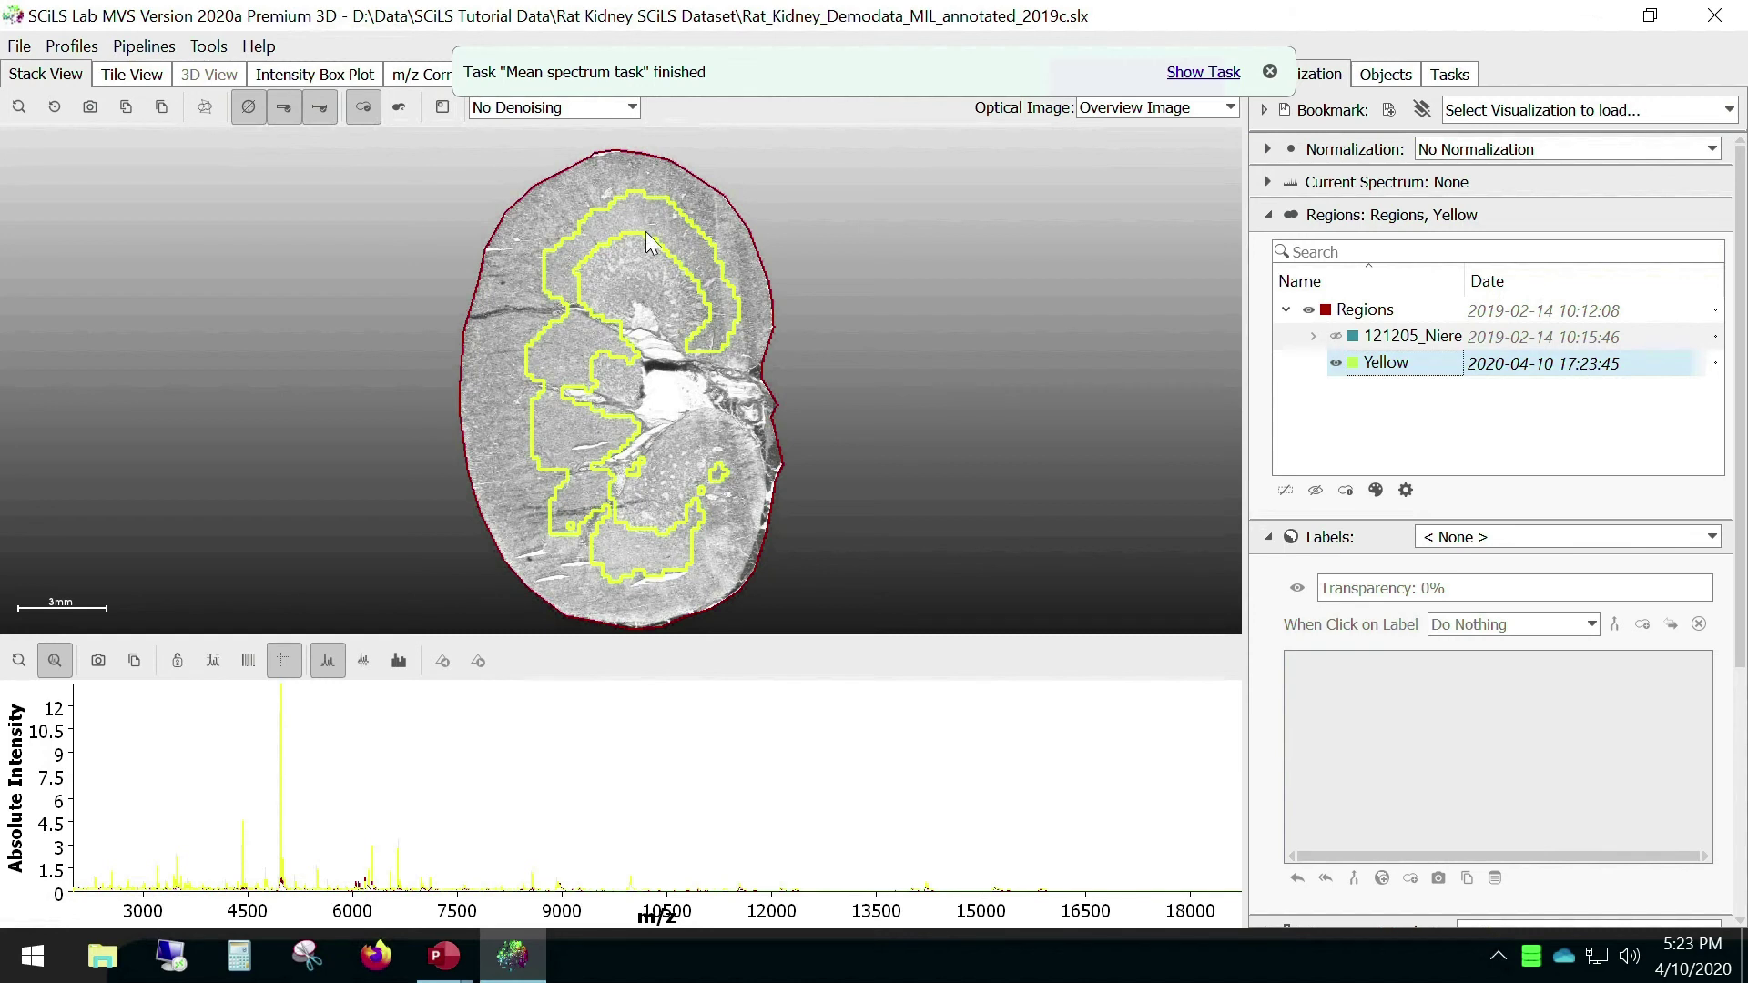
{"action": "left_click_drag", "start_coordinate": [604, 348], "coordinate": [582, 441]}
Step: Switch the displayed regions from Yellow to 121205_Niere and its Cortex subregion
{"action": "left_click", "coordinate": [1336, 363]}
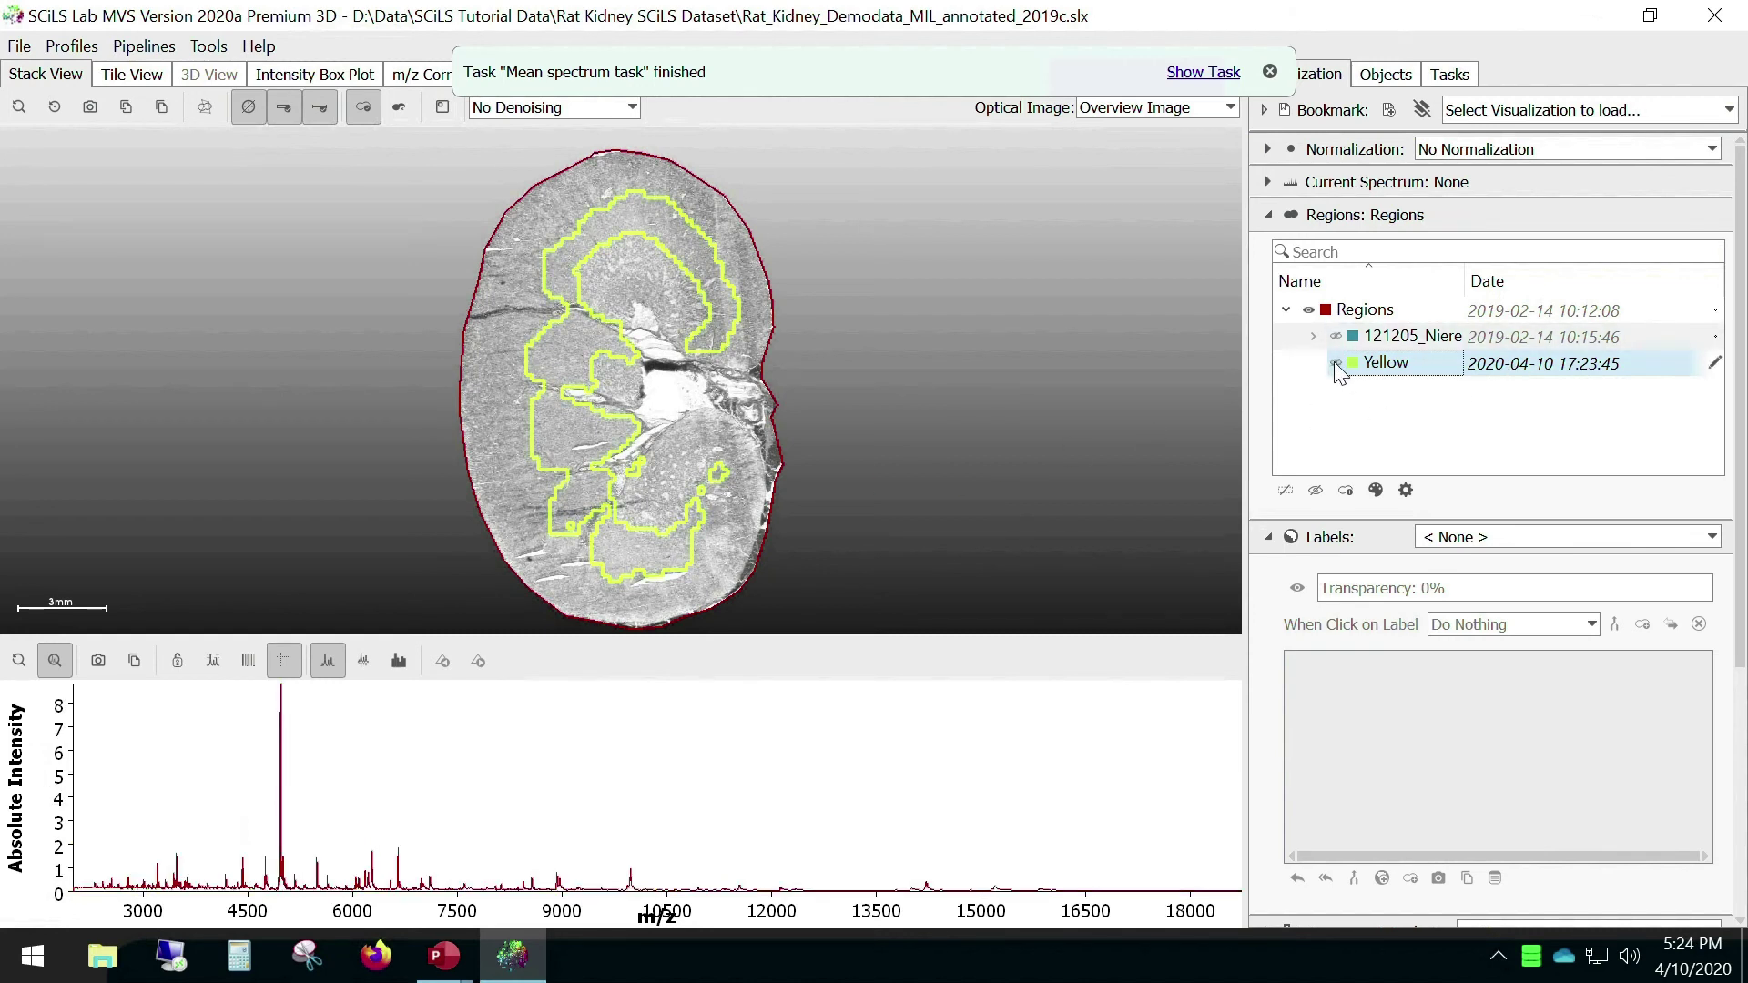
{"action": "left_click", "coordinate": [1336, 337]}
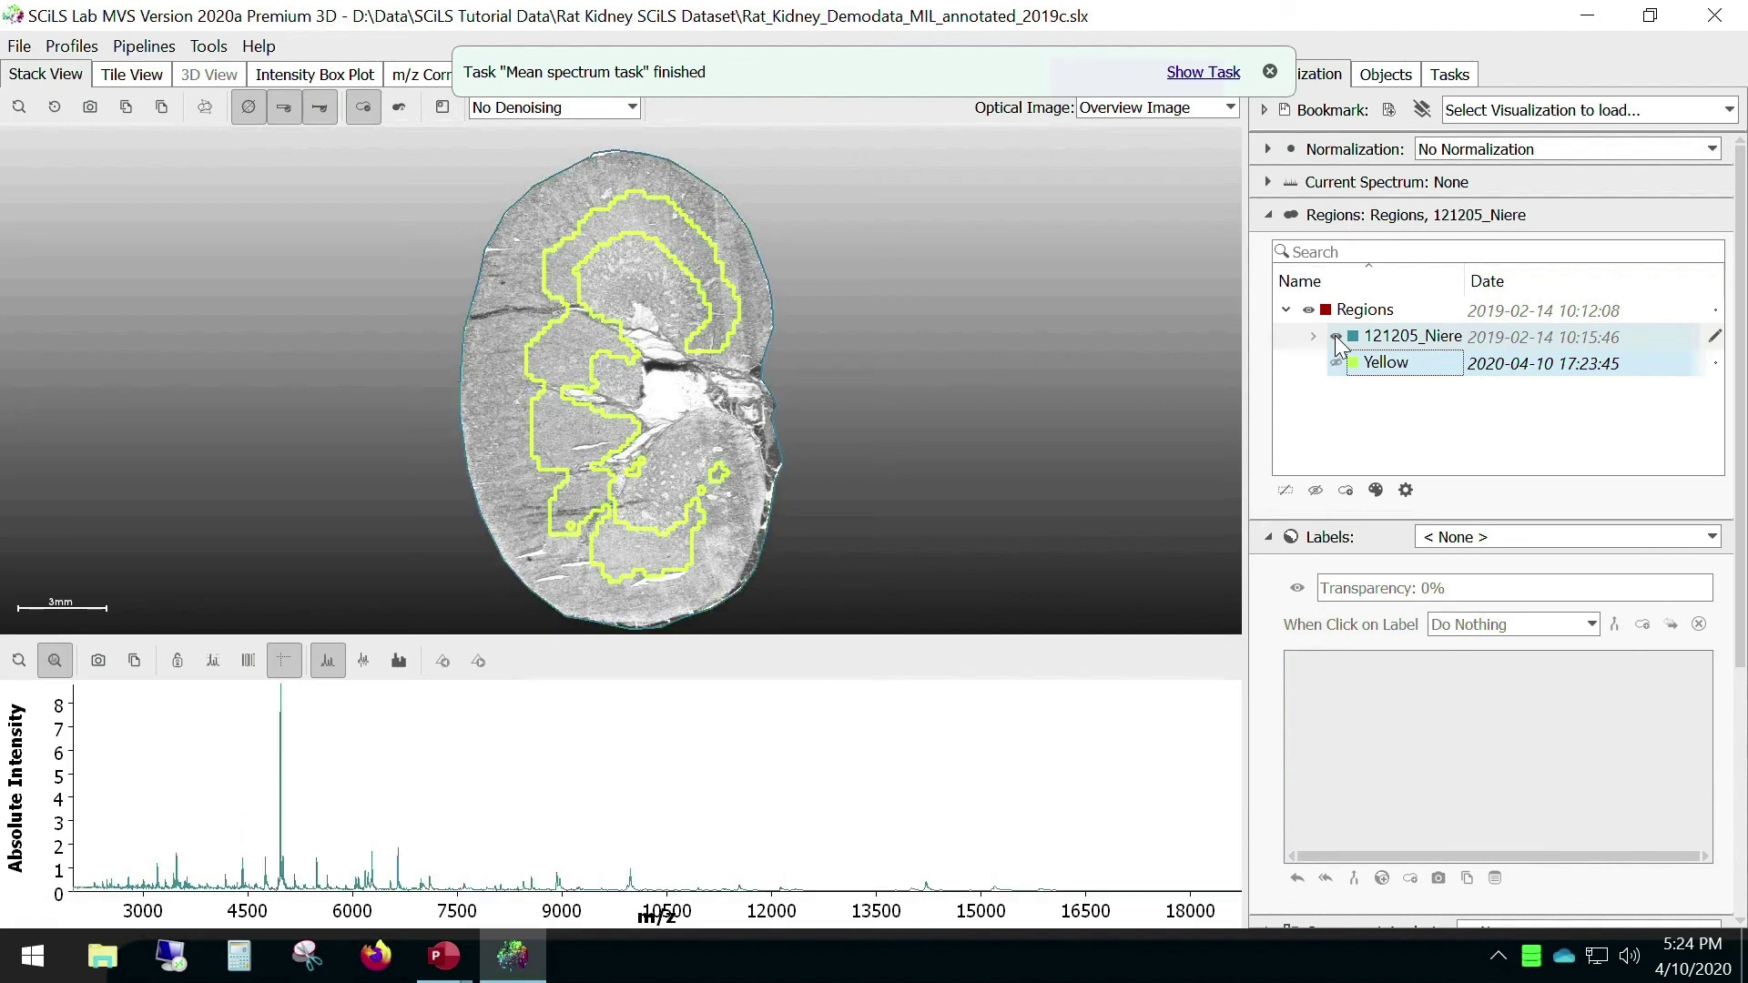
{"action": "left_click", "coordinate": [1314, 337]}
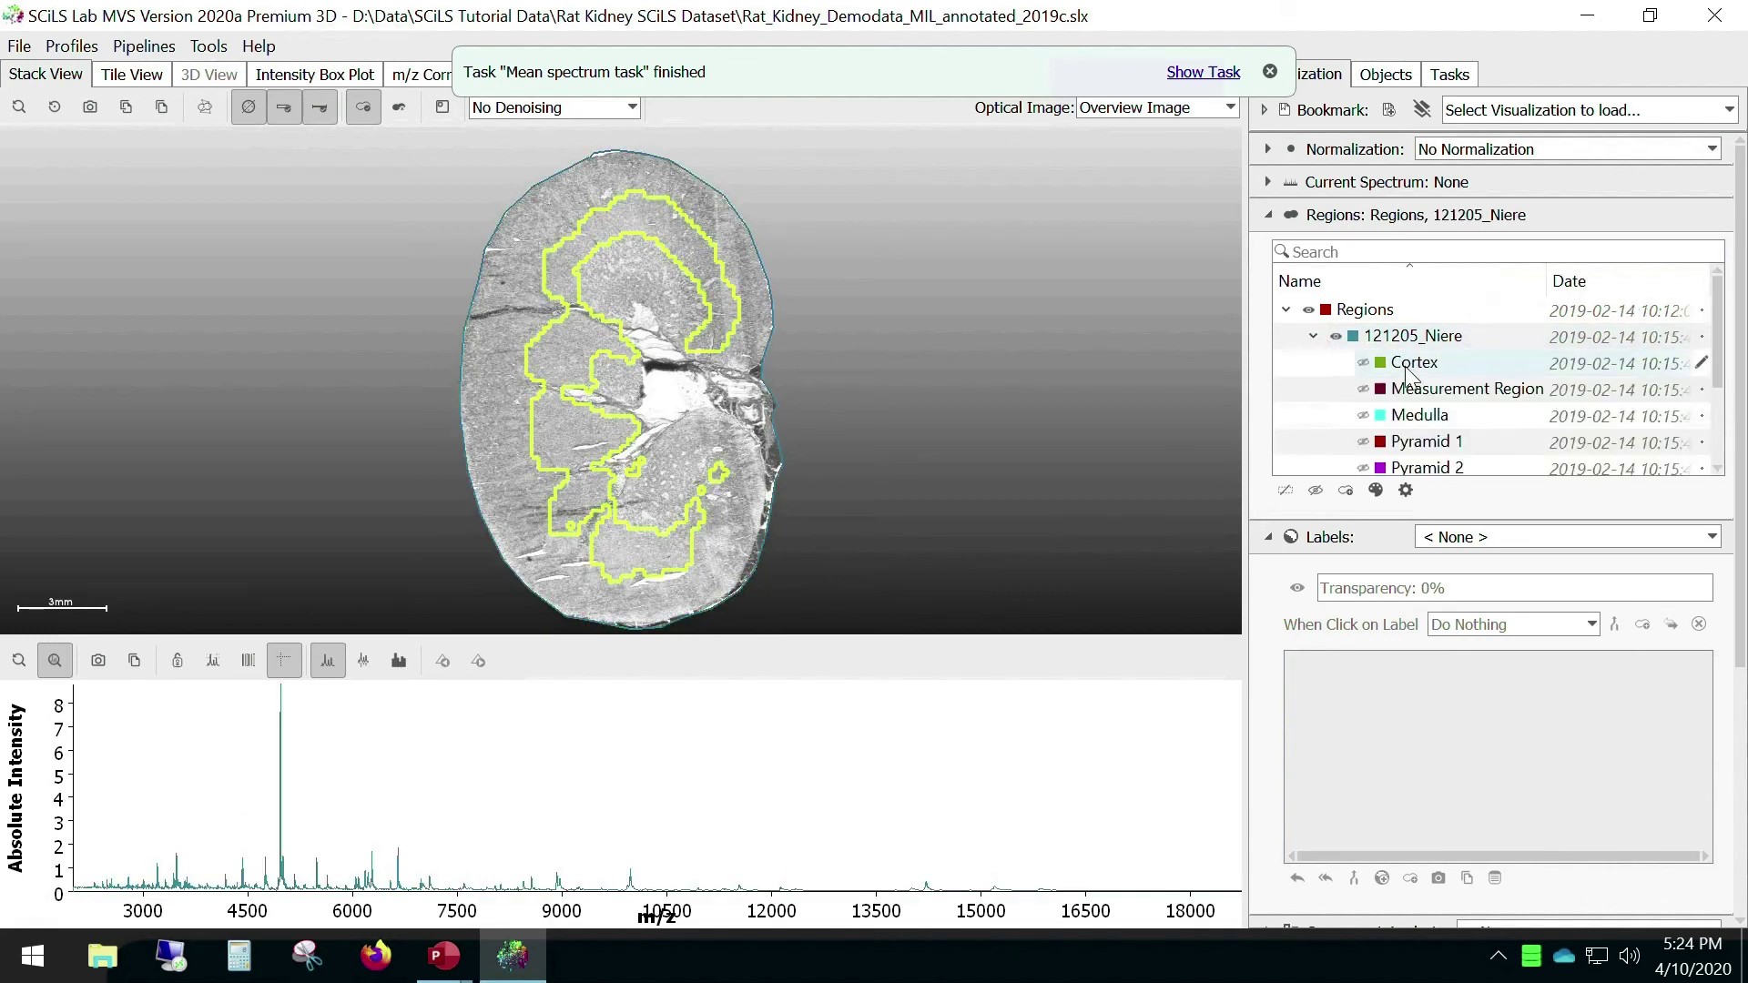
{"action": "left_click", "coordinate": [1363, 363]}
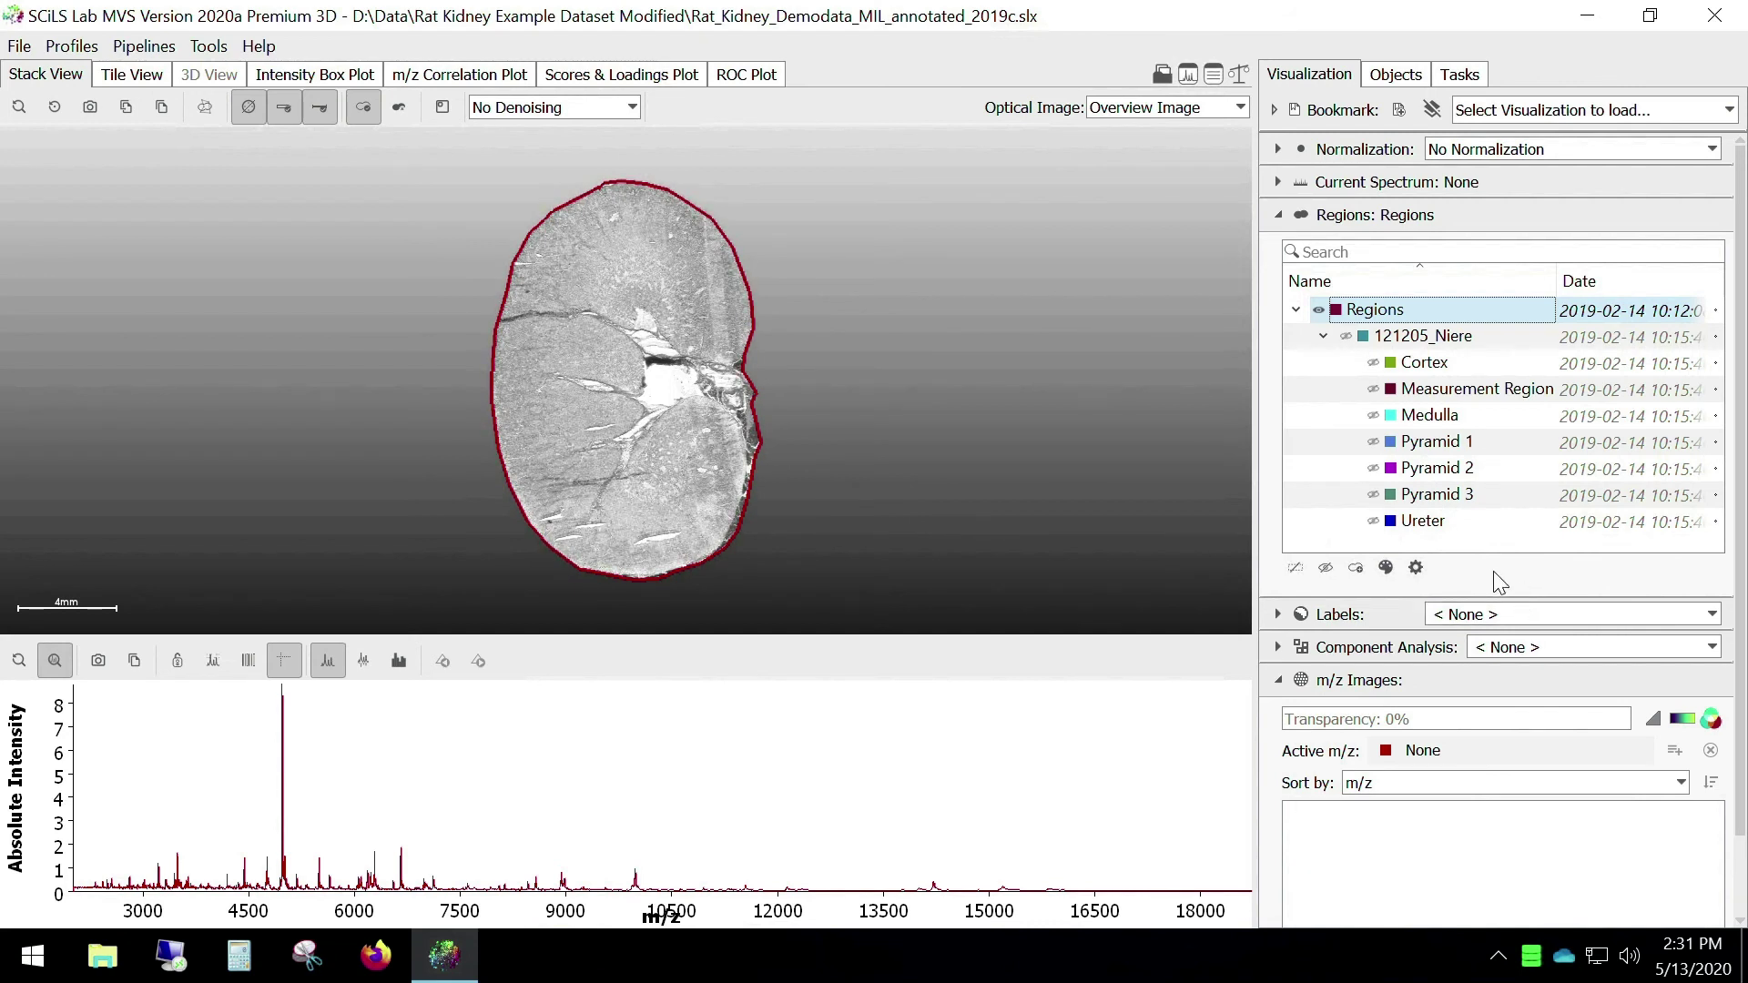
Step: Show the Pyramid 1, Pyramid 2 and Pyramid 3 regions on the kidney image
{"action": "left_click", "coordinate": [1373, 442]}
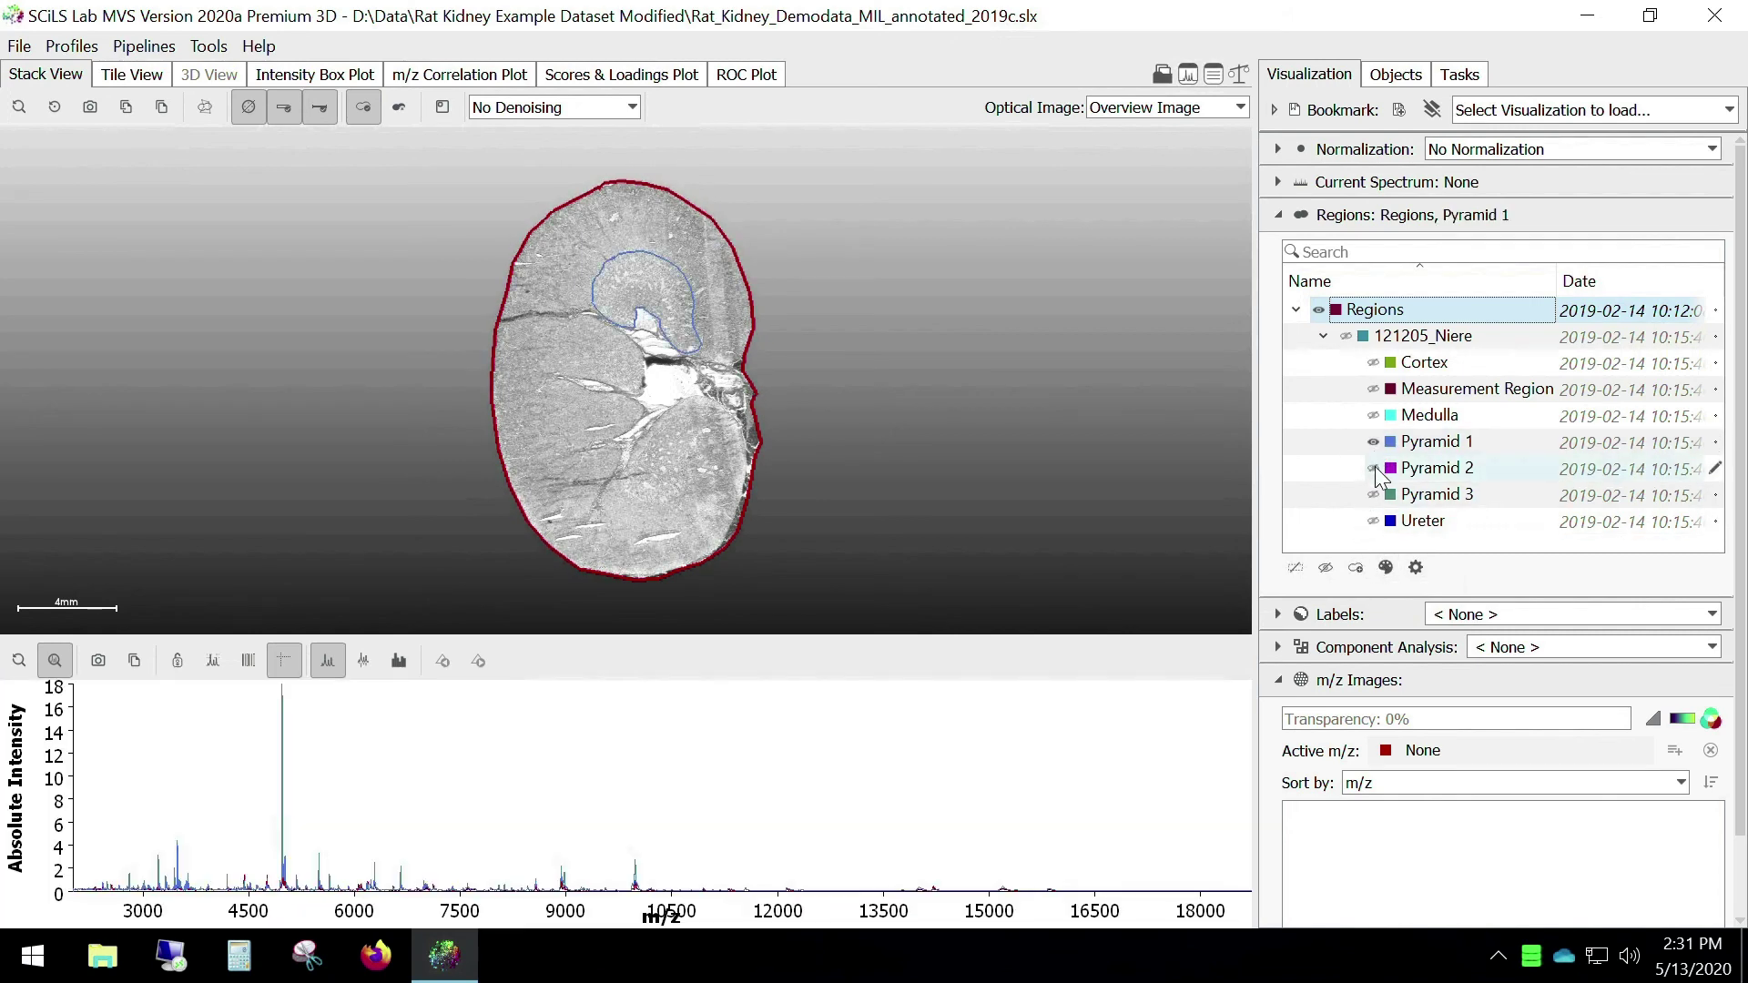
{"action": "left_click", "coordinate": [1376, 470]}
{"action": "left_click", "coordinate": [1377, 497]}
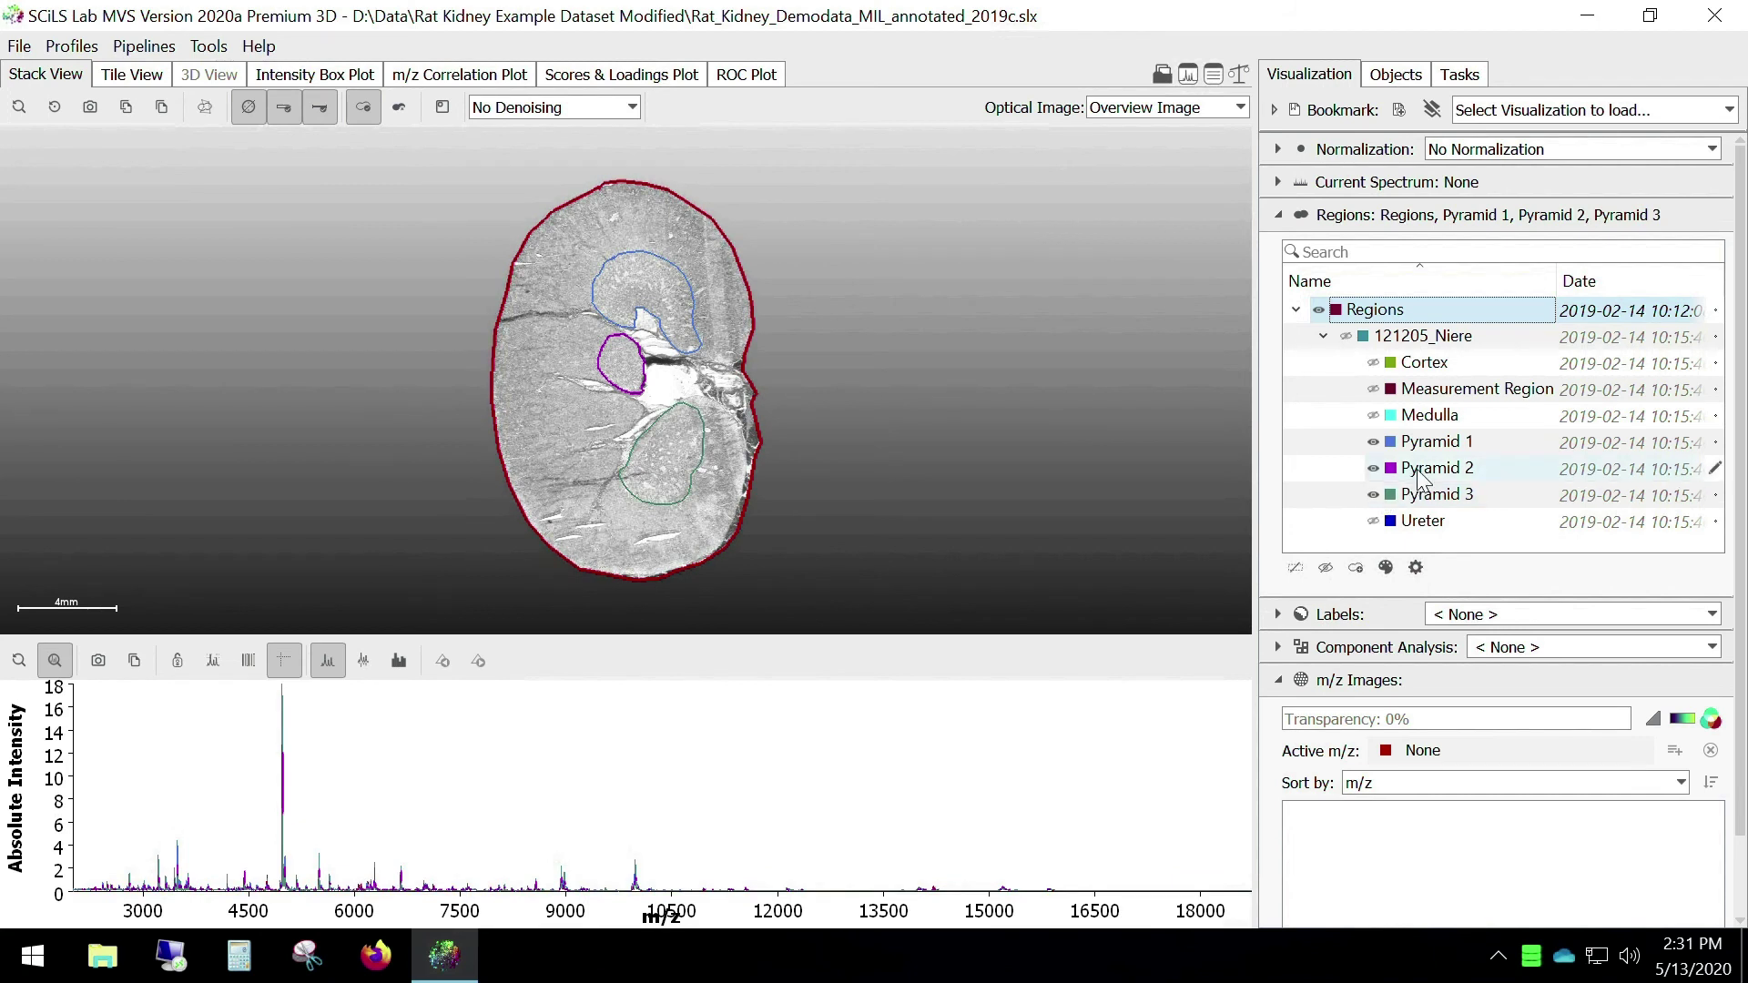
Step: Create a new region named Pyramid under Regions from Pyramid 1, Pyramid 2 and Pyramid 3
{"action": "left_click", "coordinate": [1452, 444]}
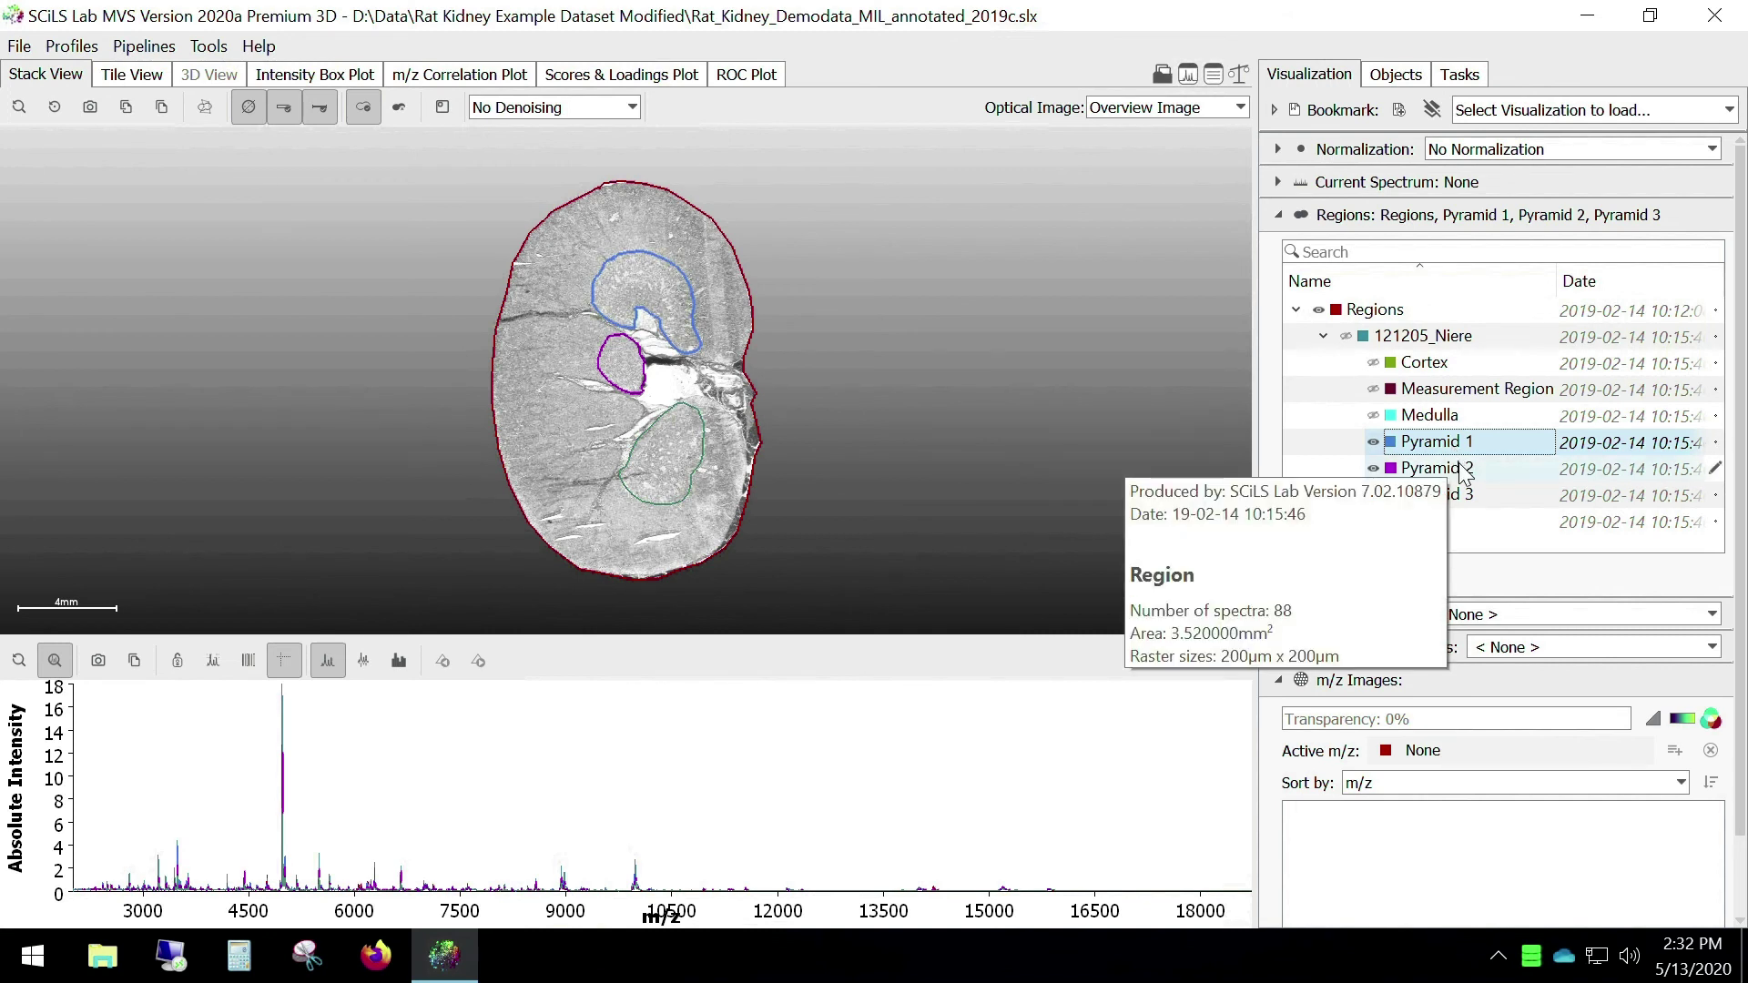
{"action": "mouse_move", "coordinate": [1510, 466]}
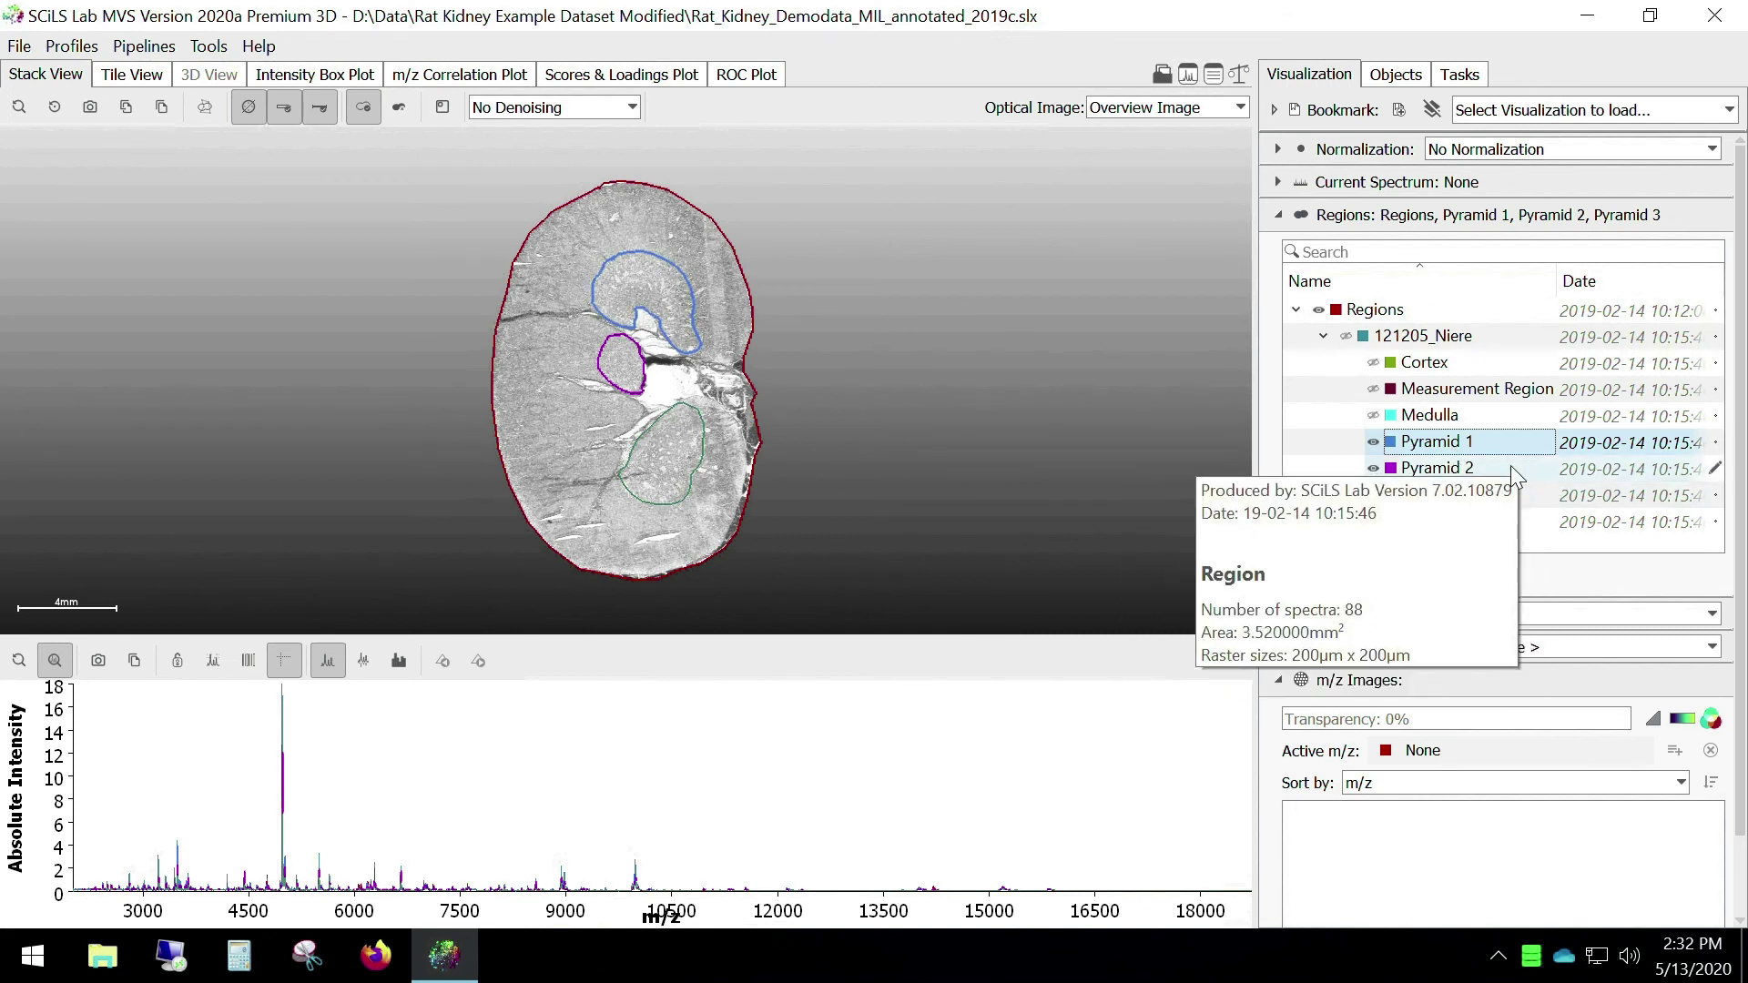
{"action": "left_click", "coordinate": [1510, 466], "text": "ctrl"}
{"action": "left_click", "coordinate": [1502, 496], "text": "ctrl"}
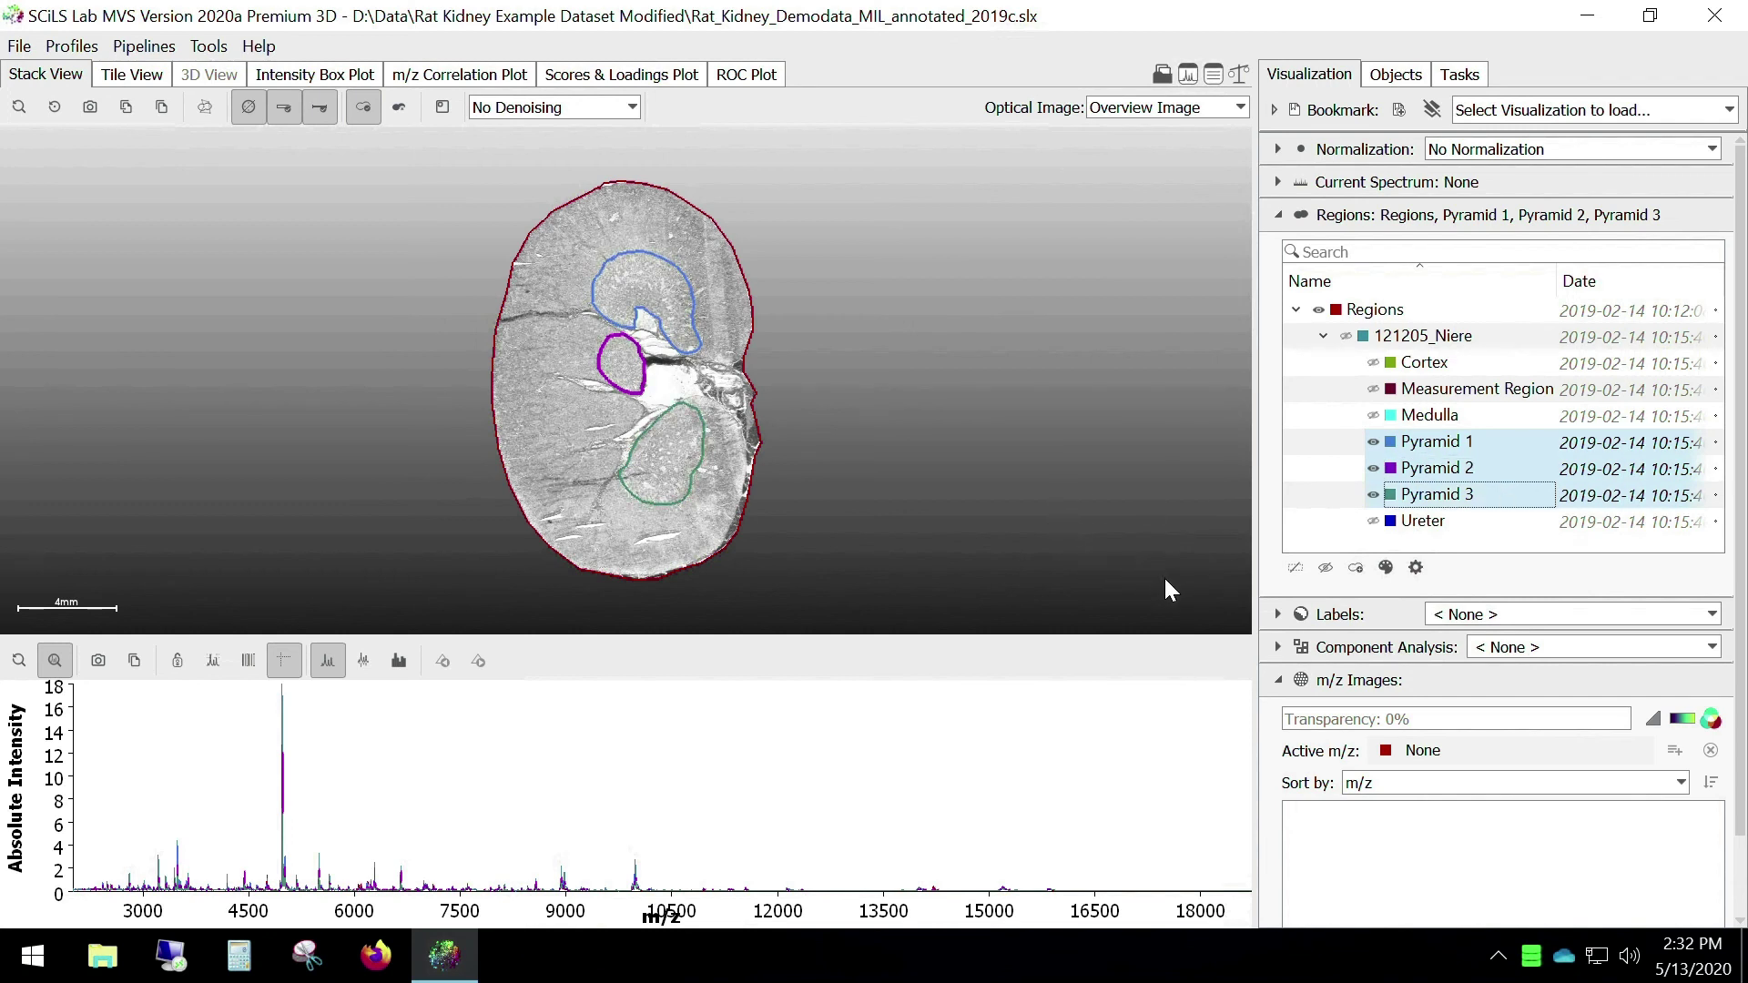
{"action": "left_click", "coordinate": [1361, 575]}
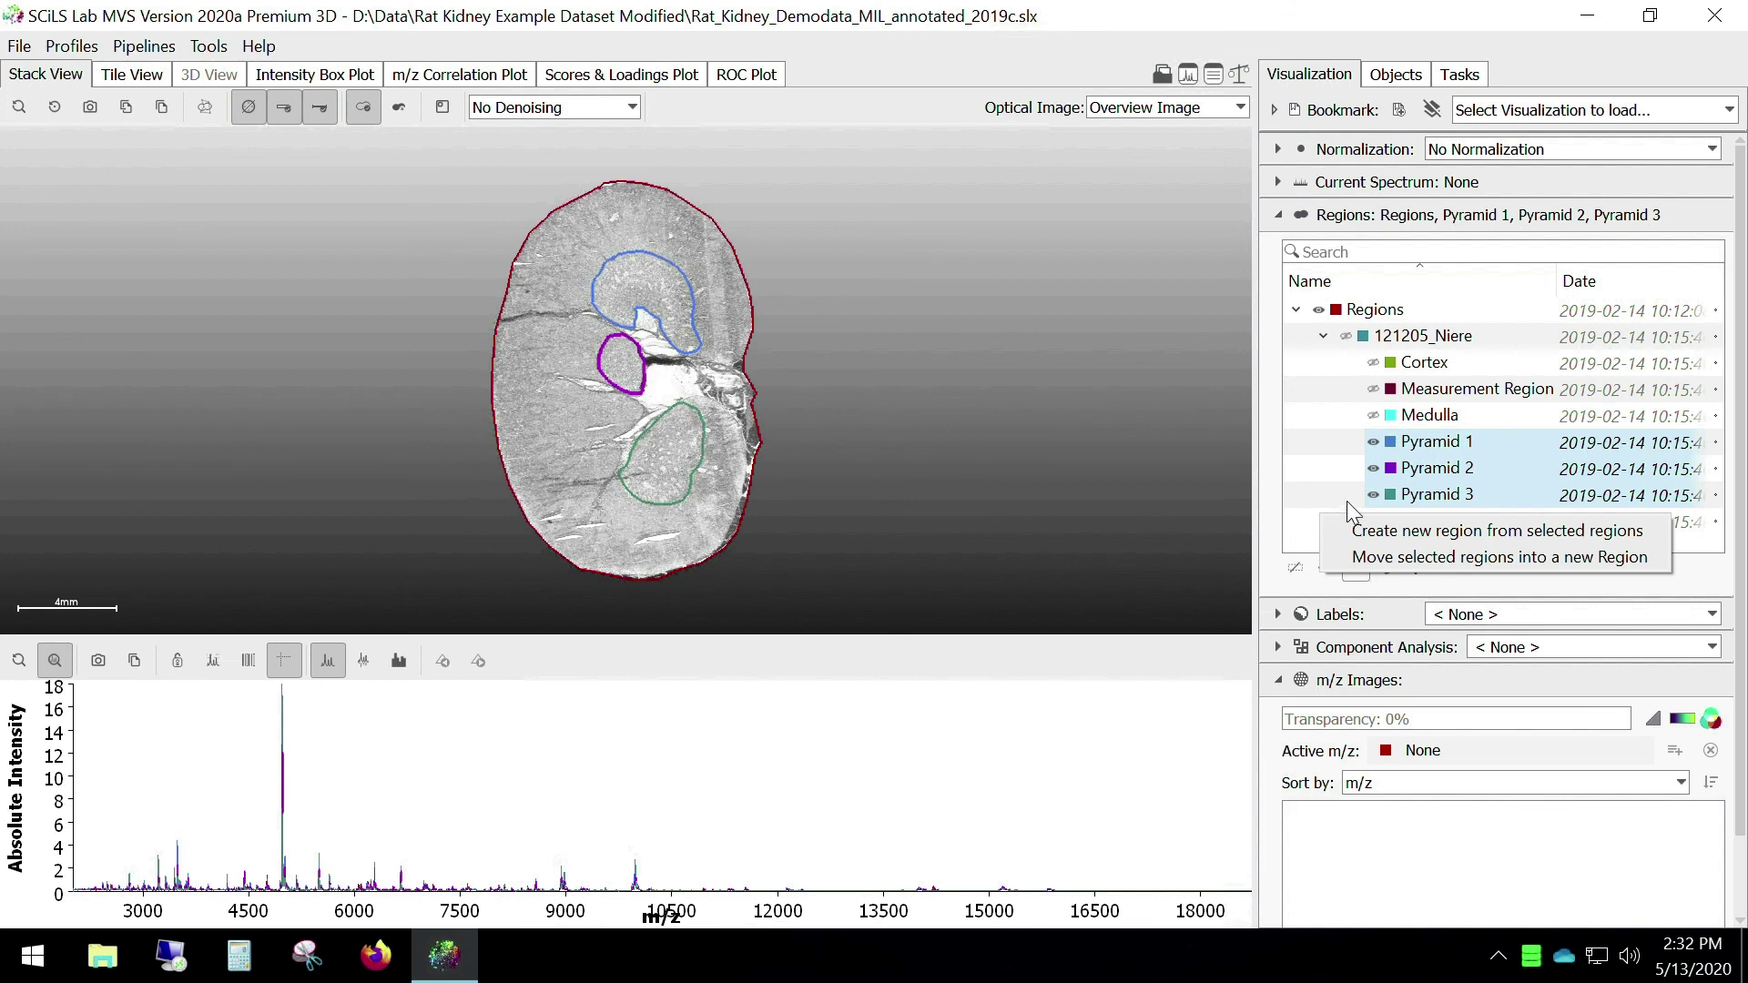
{"action": "left_click", "coordinate": [1423, 530]}
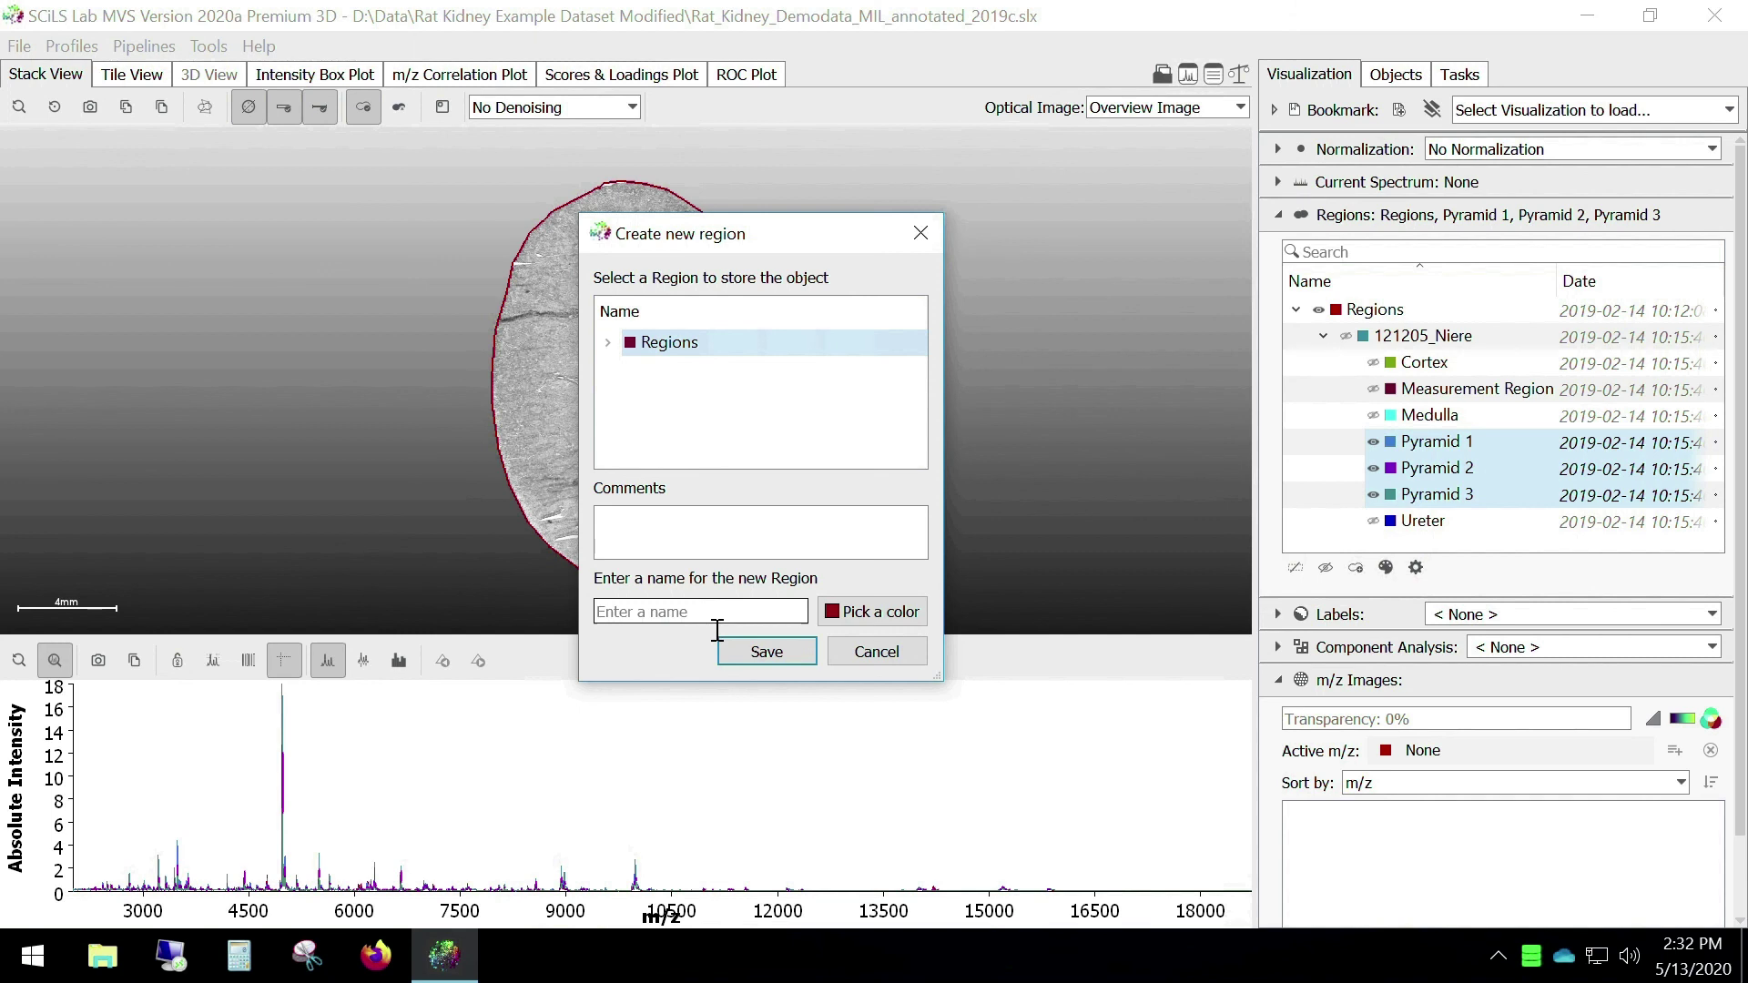
{"action": "type", "text": "Pyramid"}
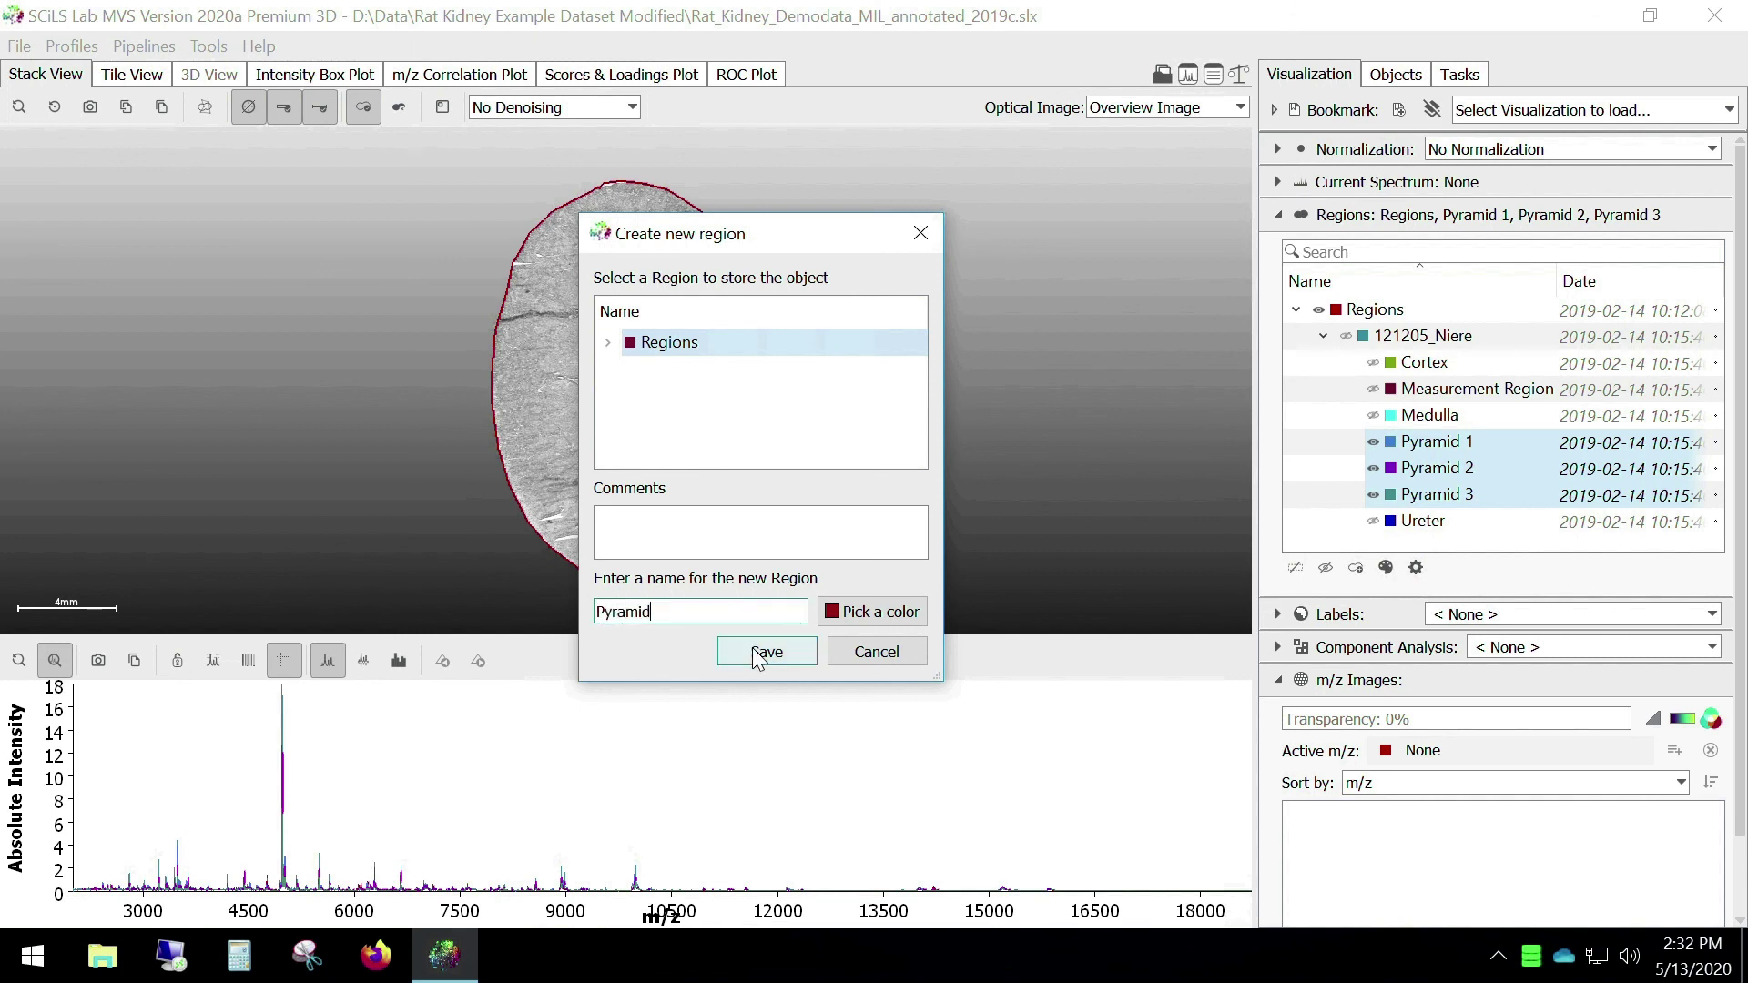
{"action": "left_click", "coordinate": [728, 648]}
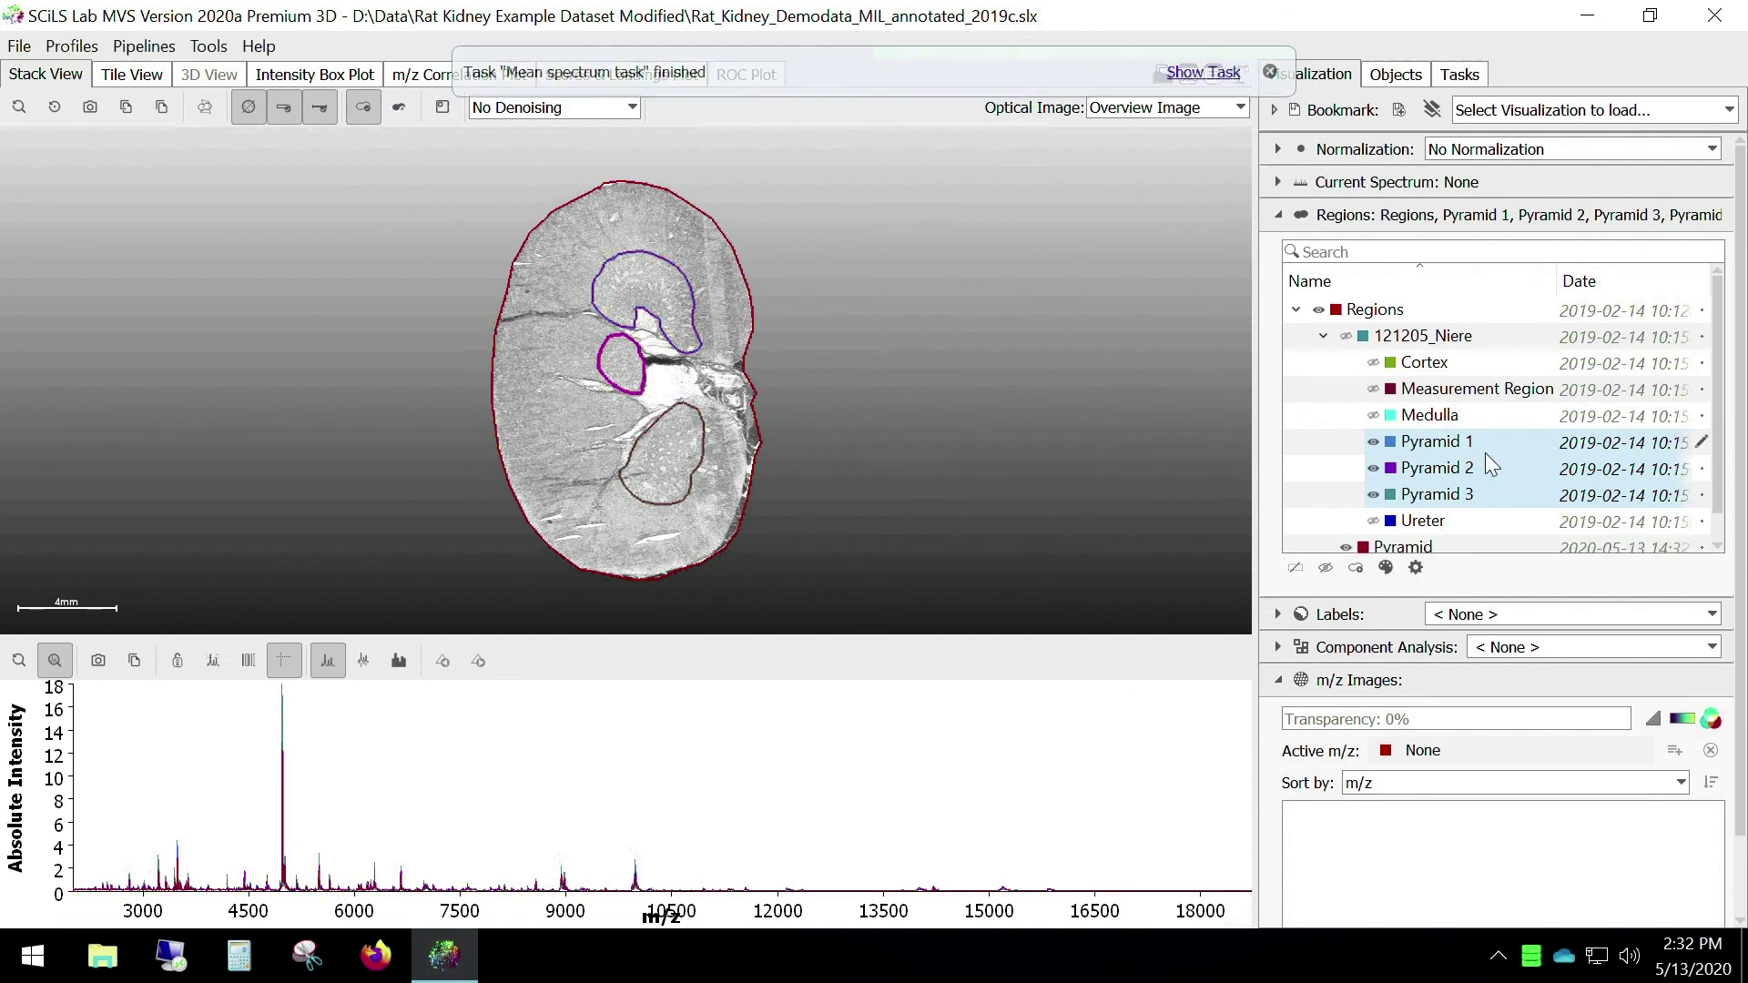
Step: Hide the Pyramid 1, Pyramid 2 and Pyramid 3 regions, keep the combined Pyramid region displayed, and compare the regions' details
{"action": "scroll", "coordinate": [1483, 454], "scroll_direction": "down", "scroll_amount": 3}
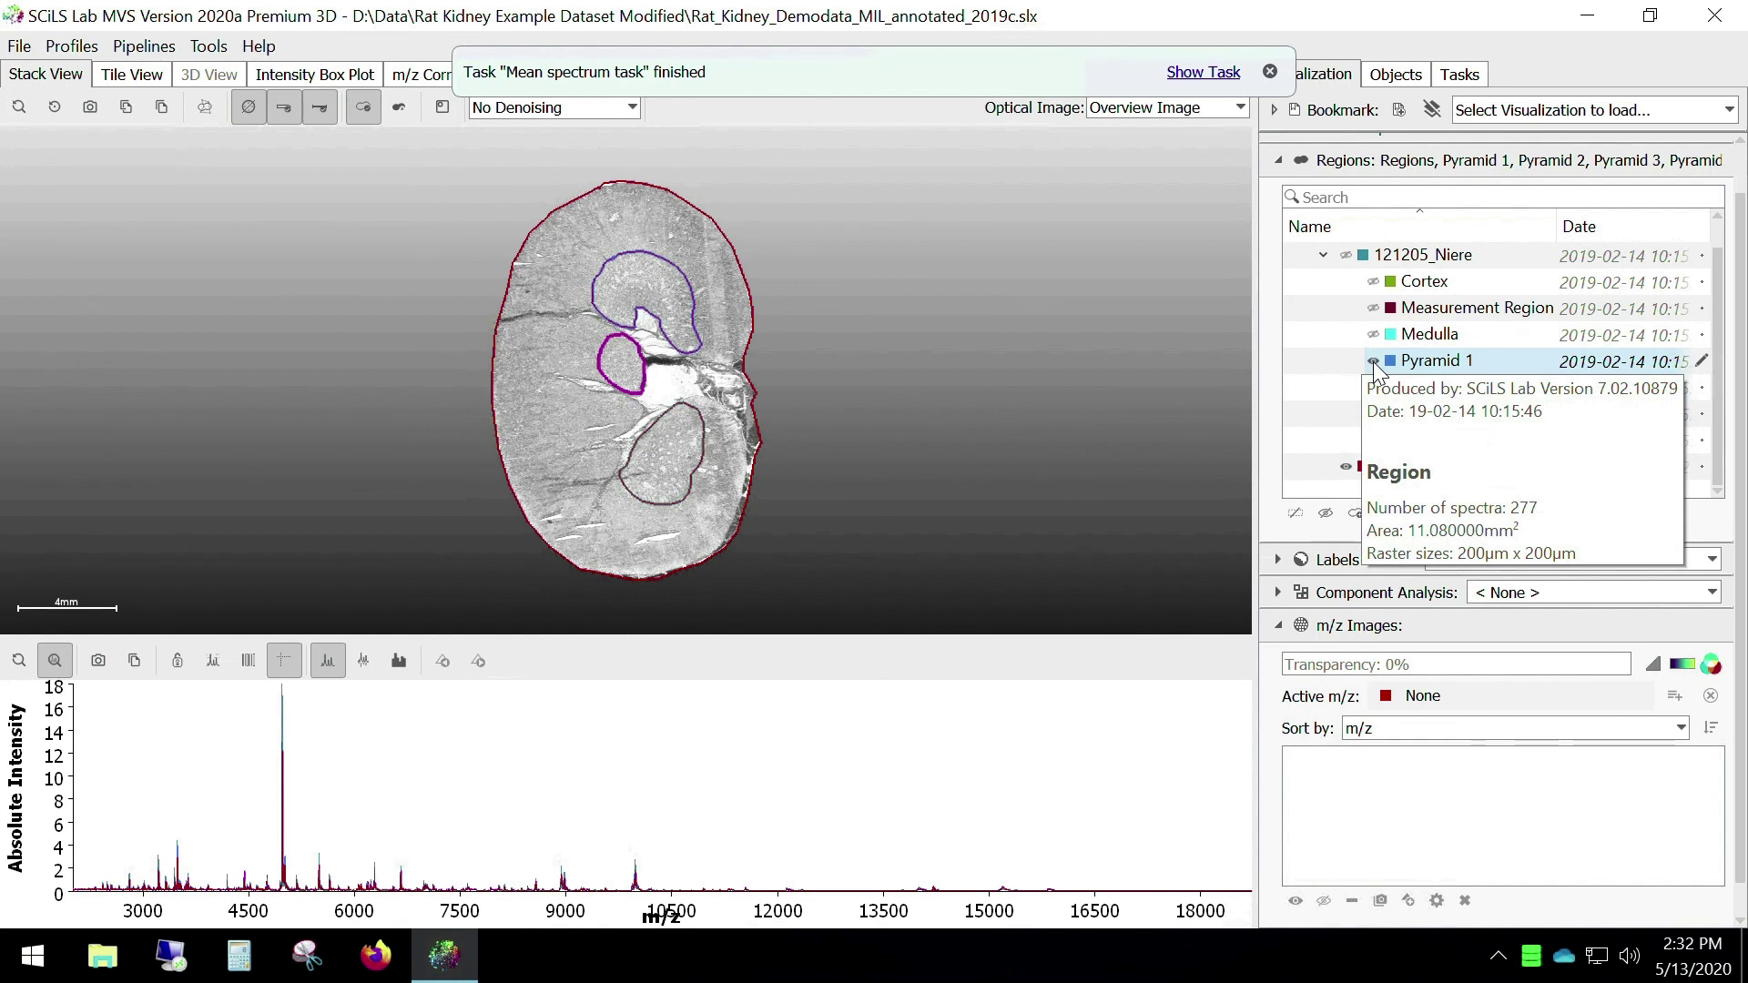
{"action": "left_click", "coordinate": [1372, 361]}
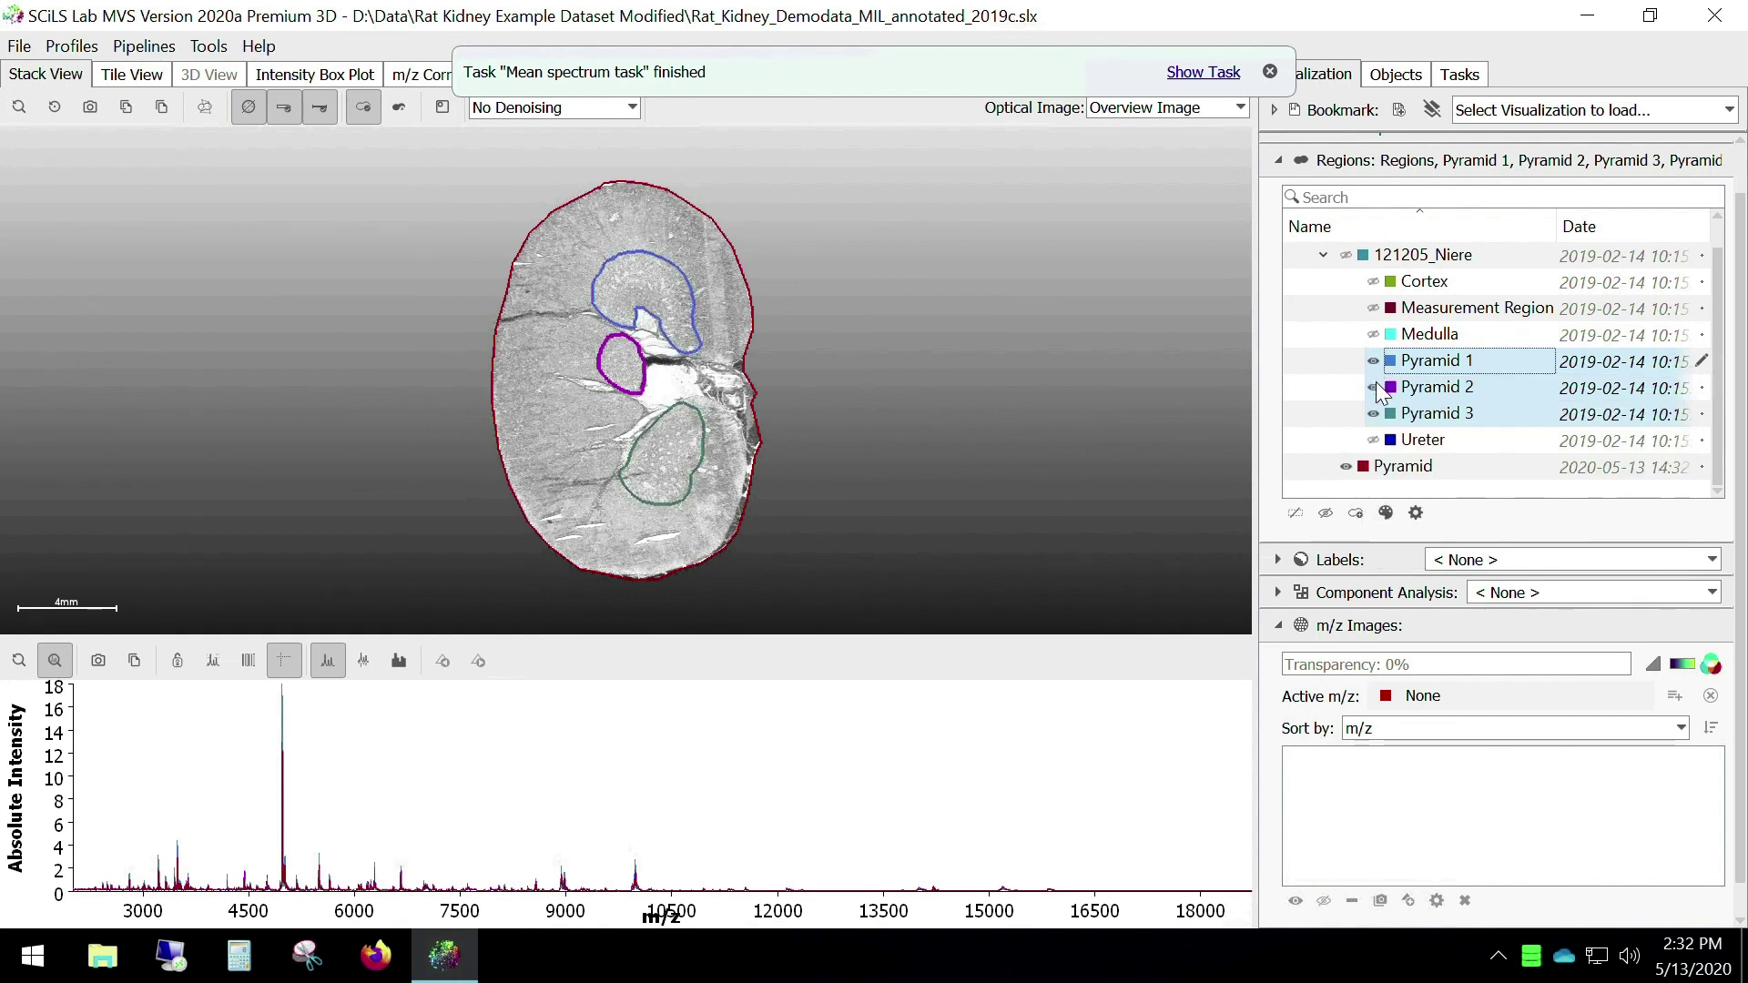
{"action": "left_click", "coordinate": [1426, 477]}
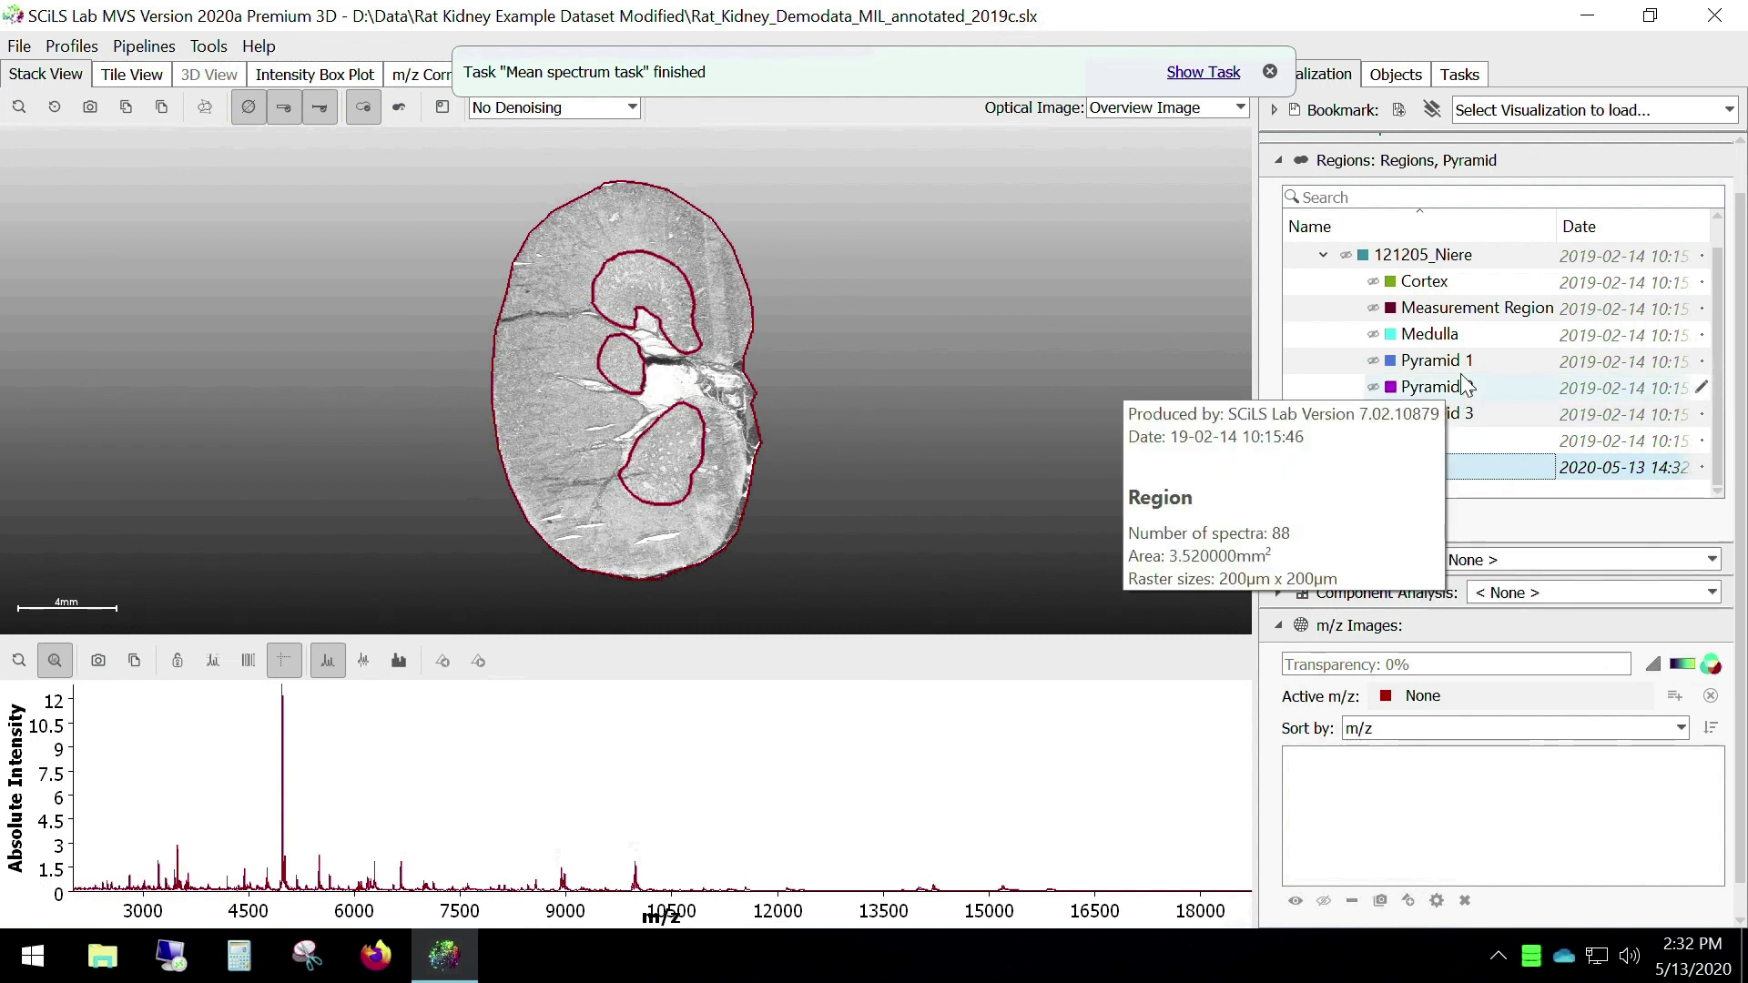
{"action": "mouse_move", "coordinate": [1467, 360]}
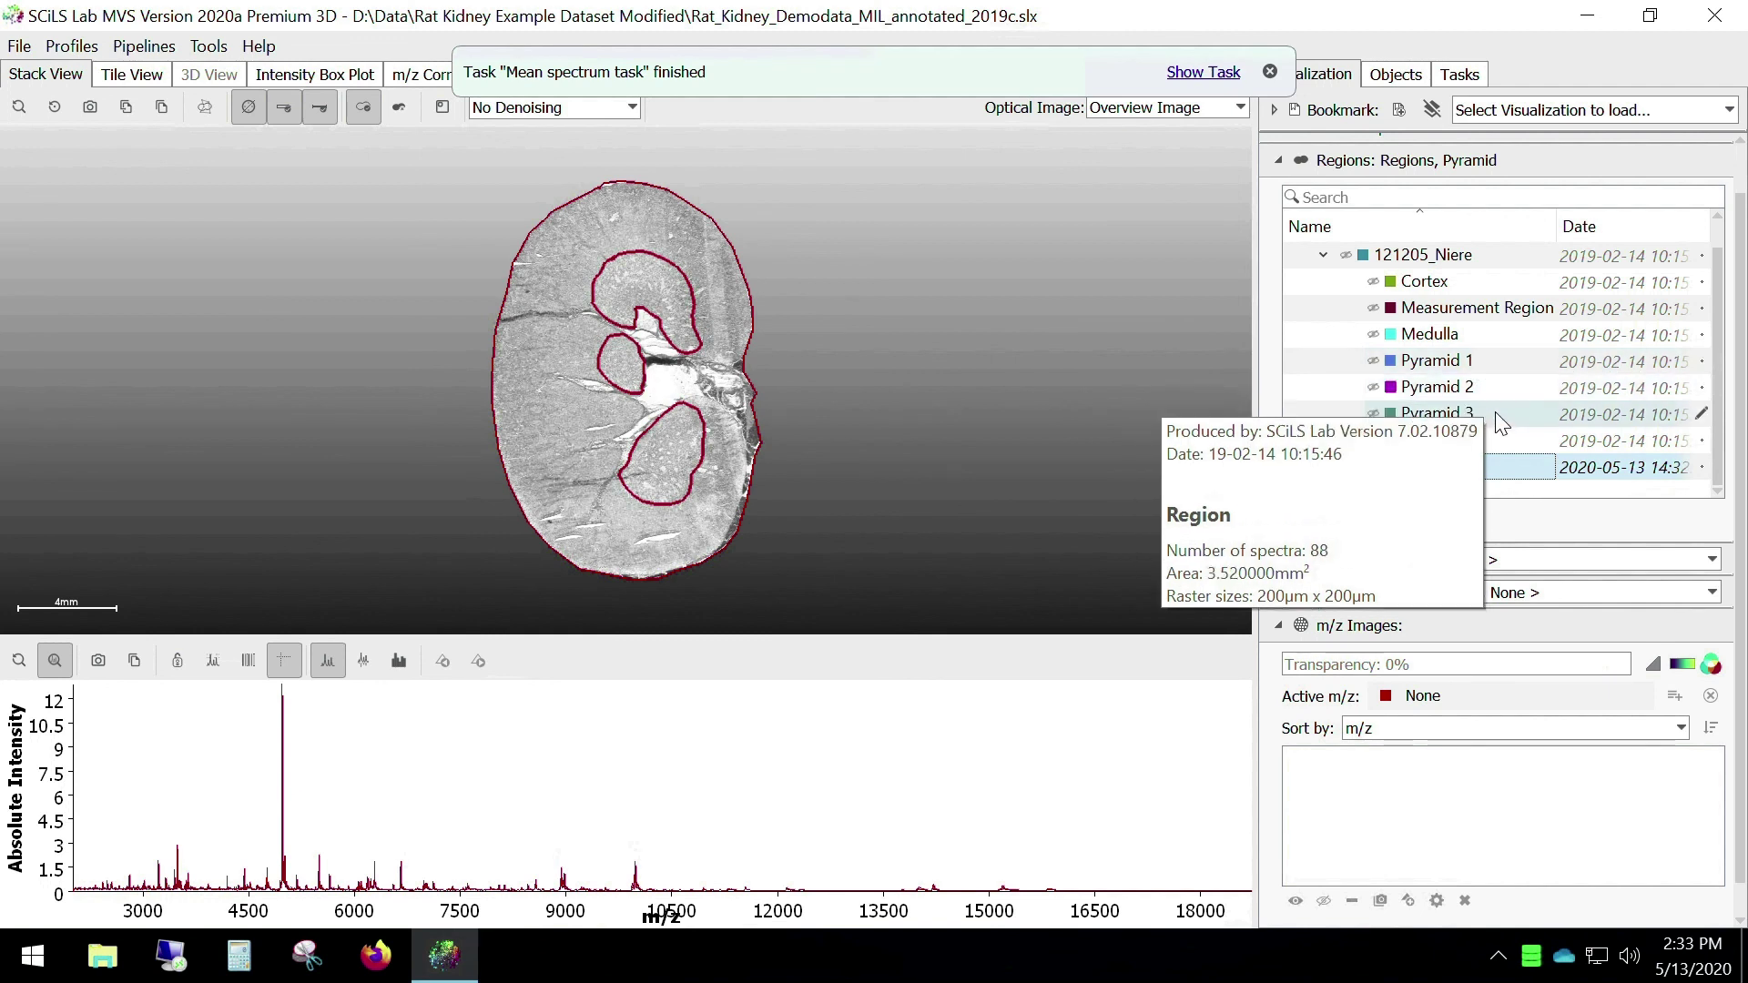
{"action": "mouse_move", "coordinate": [1493, 480]}
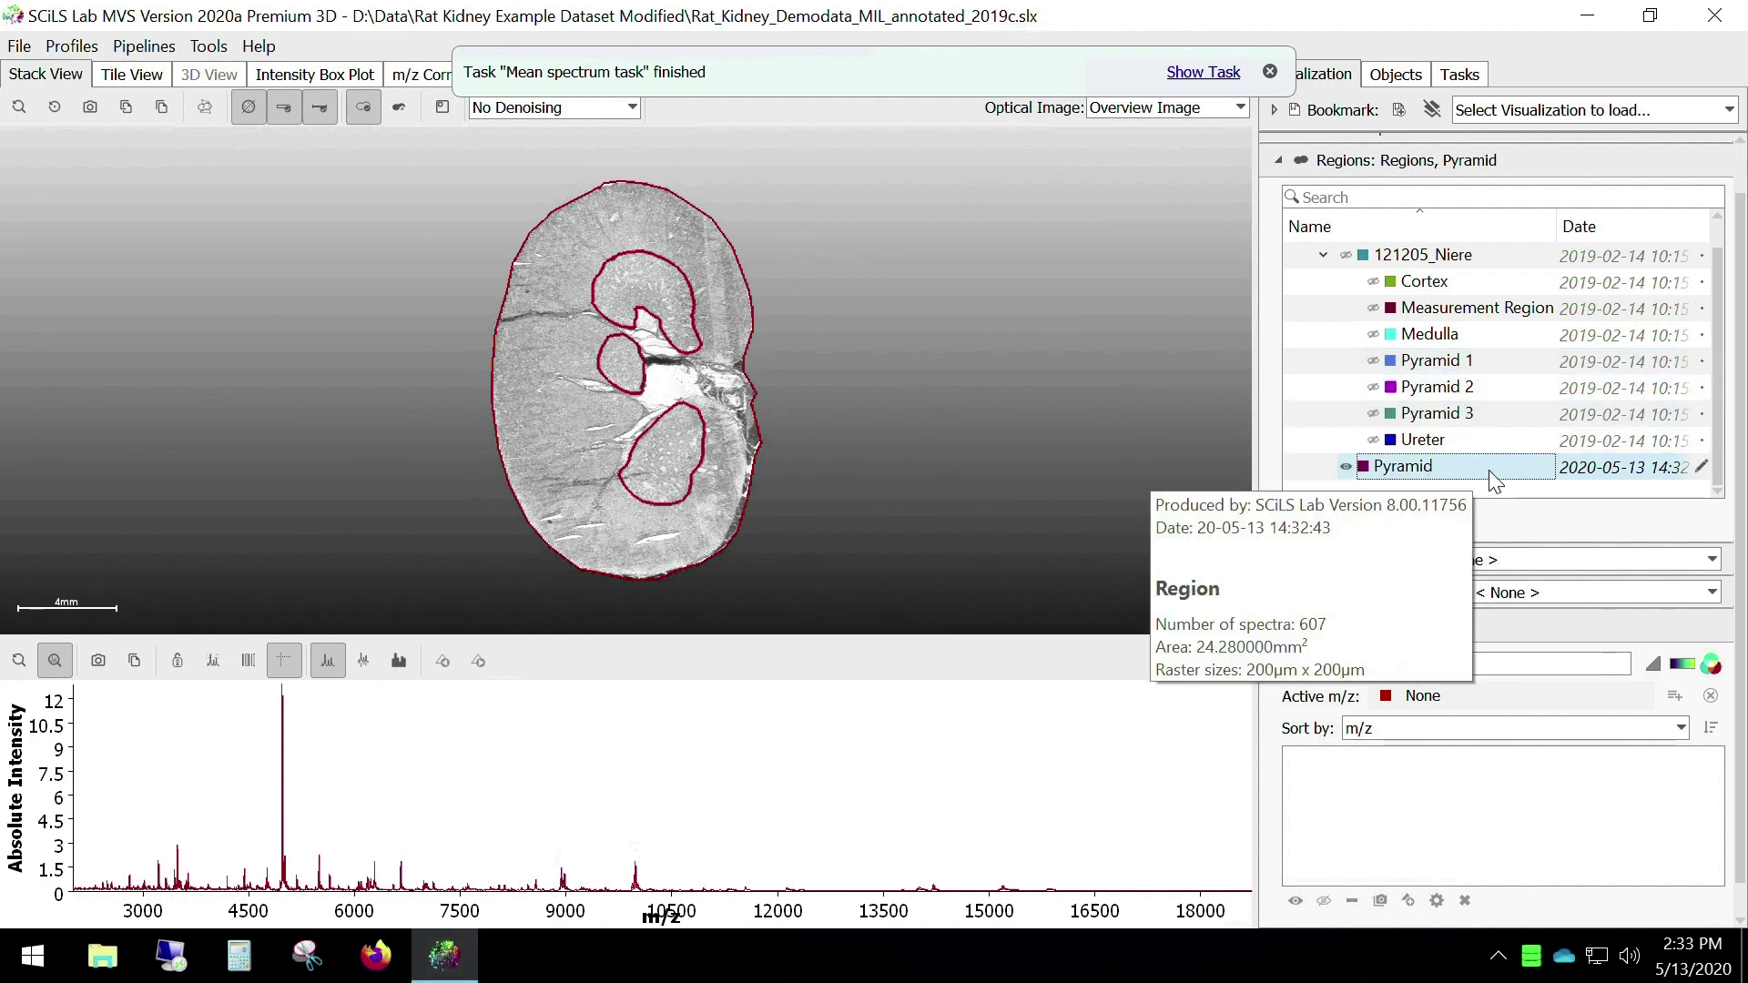
{"action": "left_click", "coordinate": [1384, 467]}
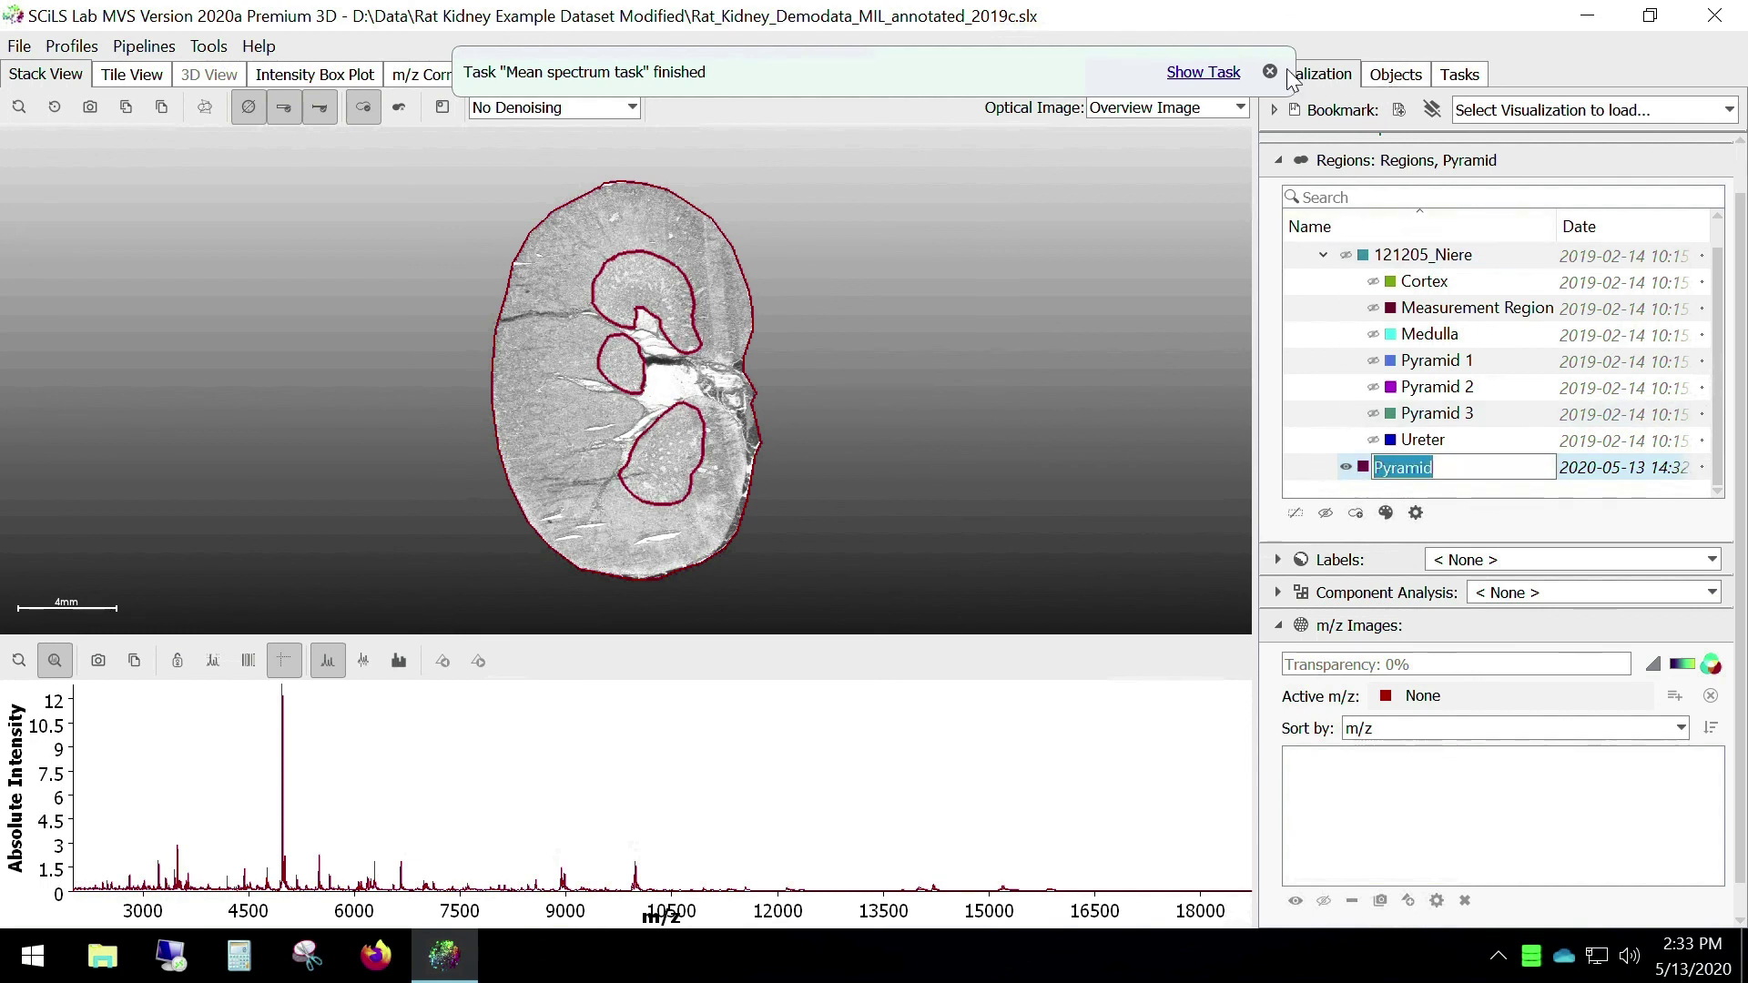
Step: Delete the combined Pyramid region from the project's objects and return to the visualization settings
{"action": "left_click", "coordinate": [1391, 78]}
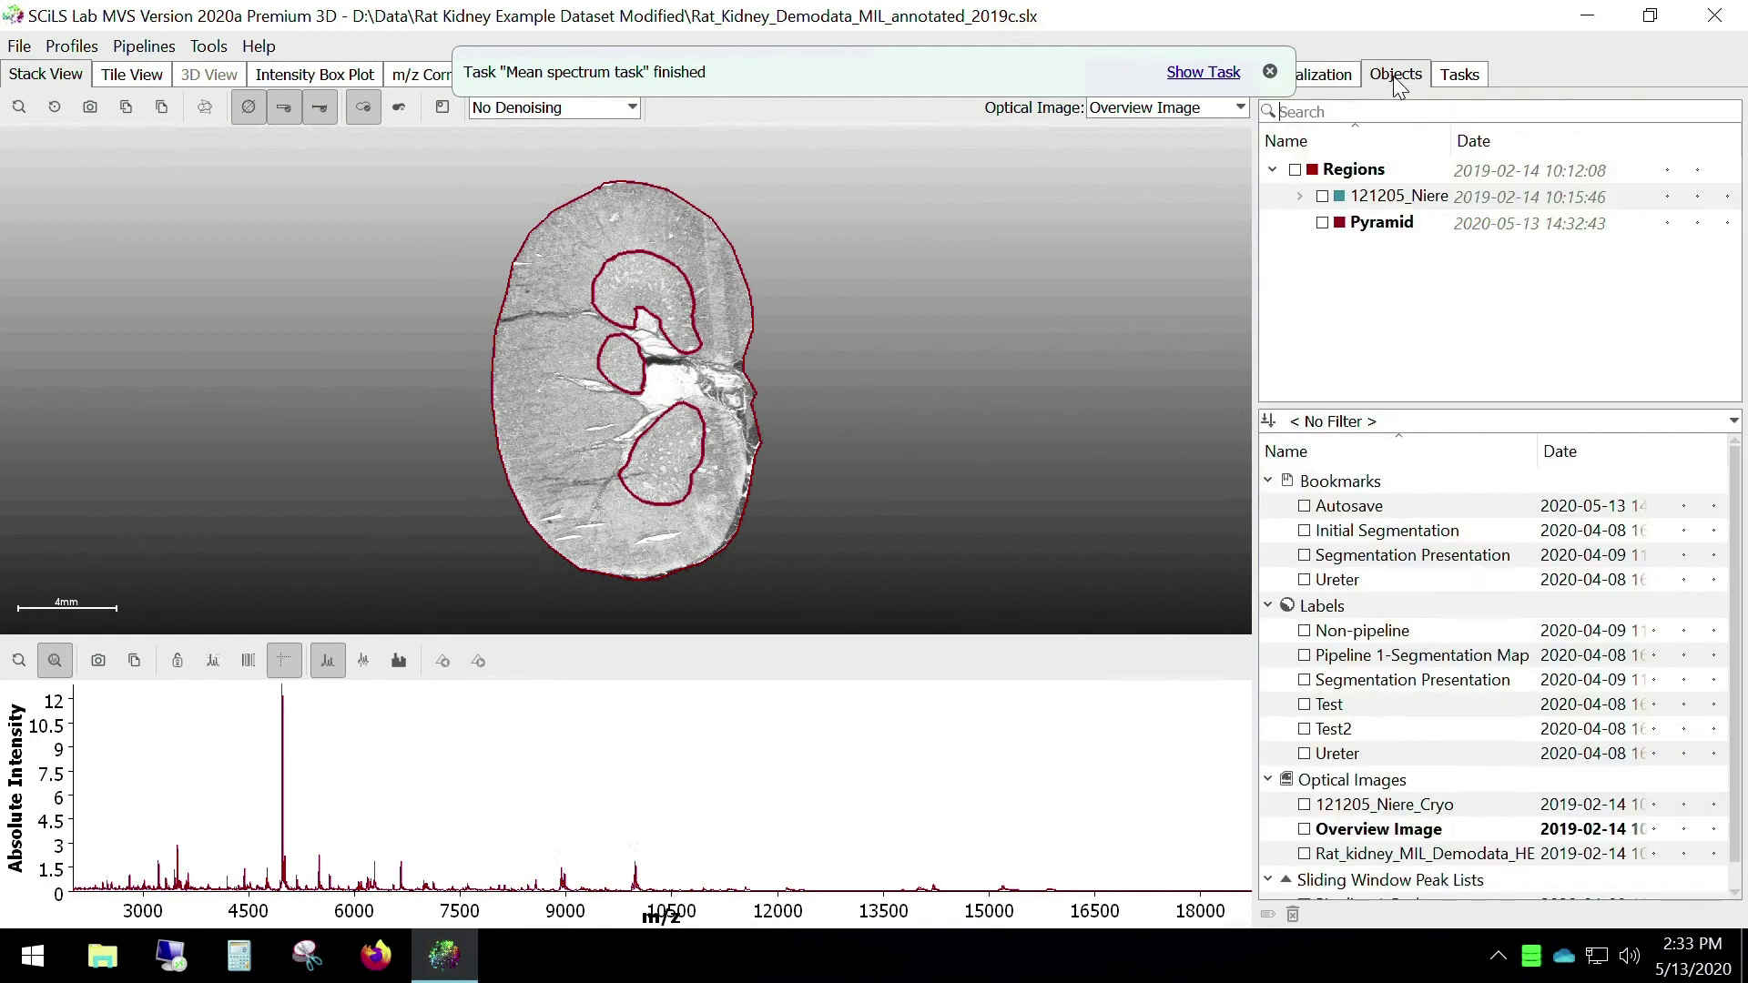
{"action": "left_click", "coordinate": [1379, 225]}
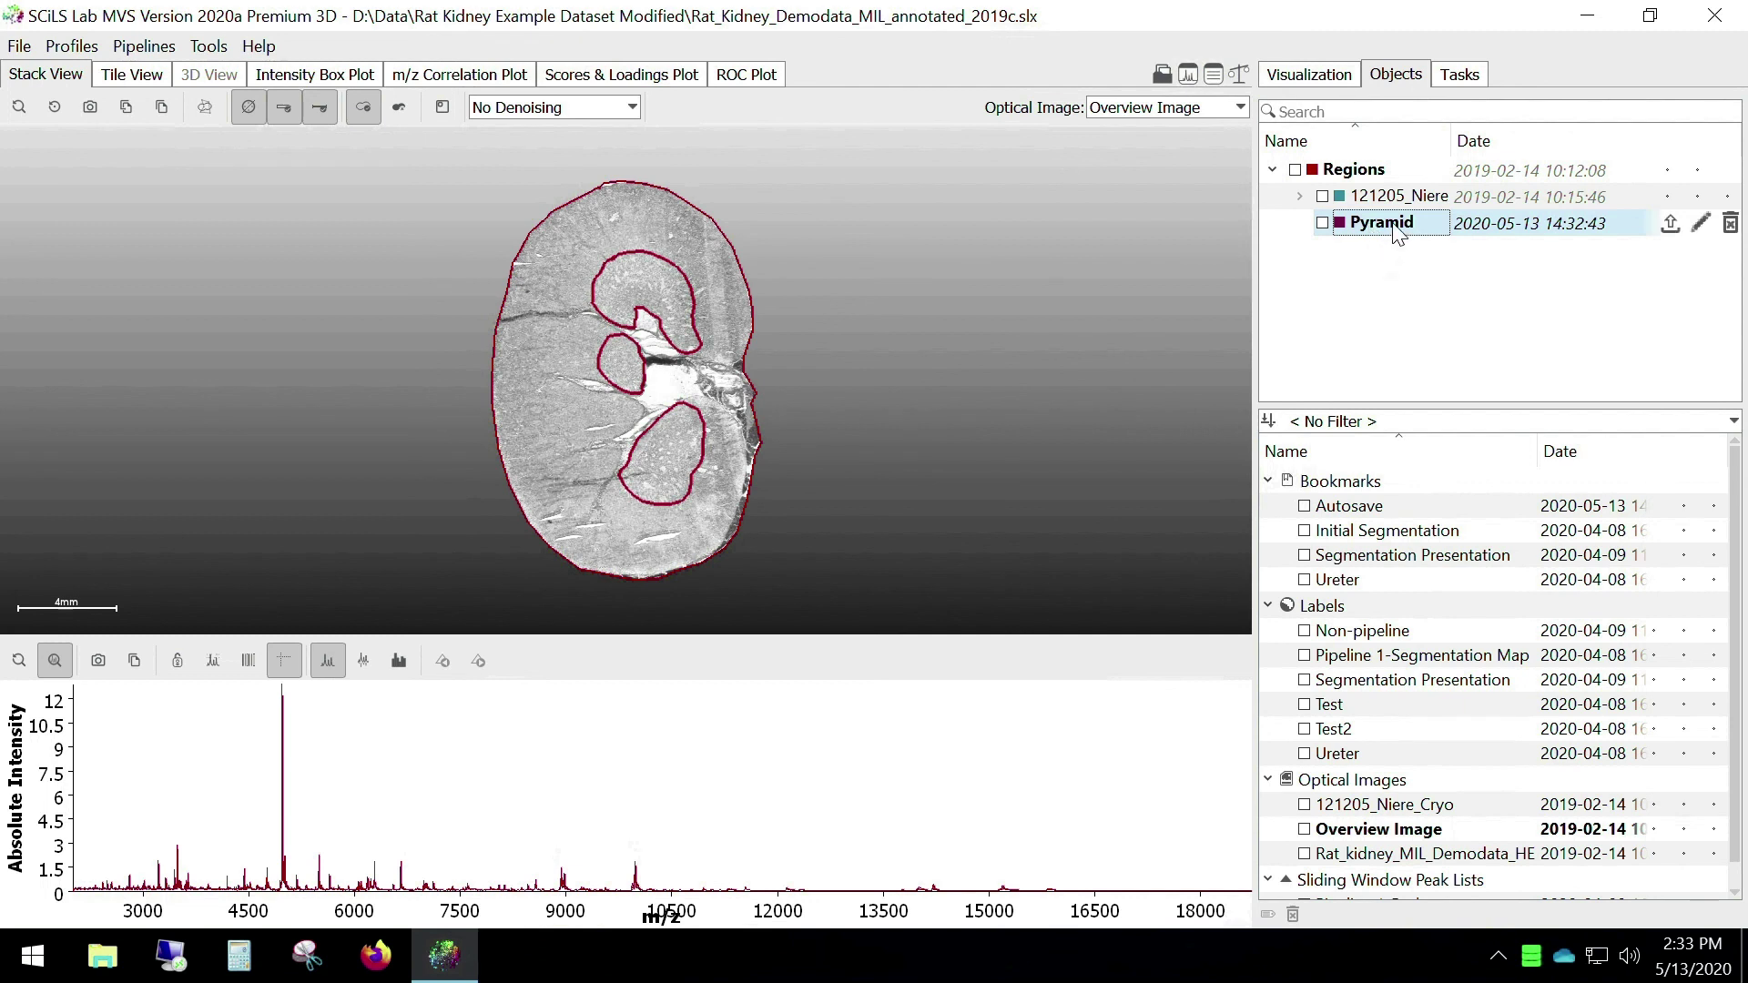
{"action": "mouse_move", "coordinate": [1400, 230]}
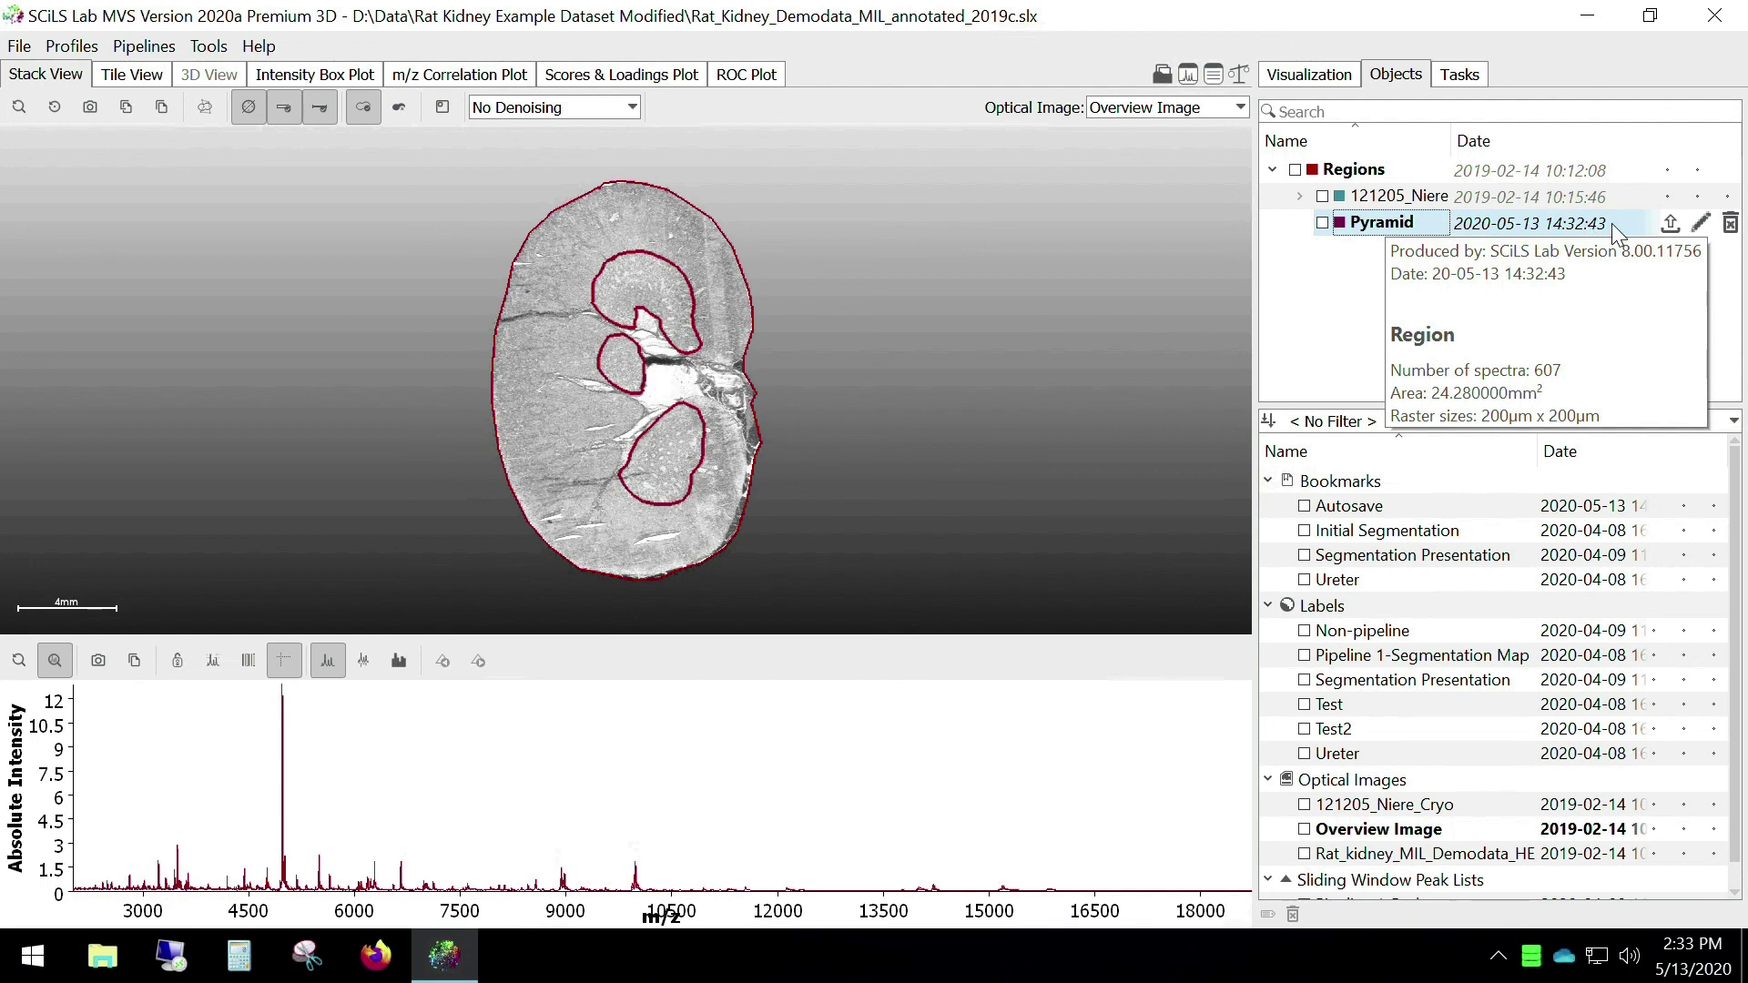
{"action": "left_click", "coordinate": [1729, 223]}
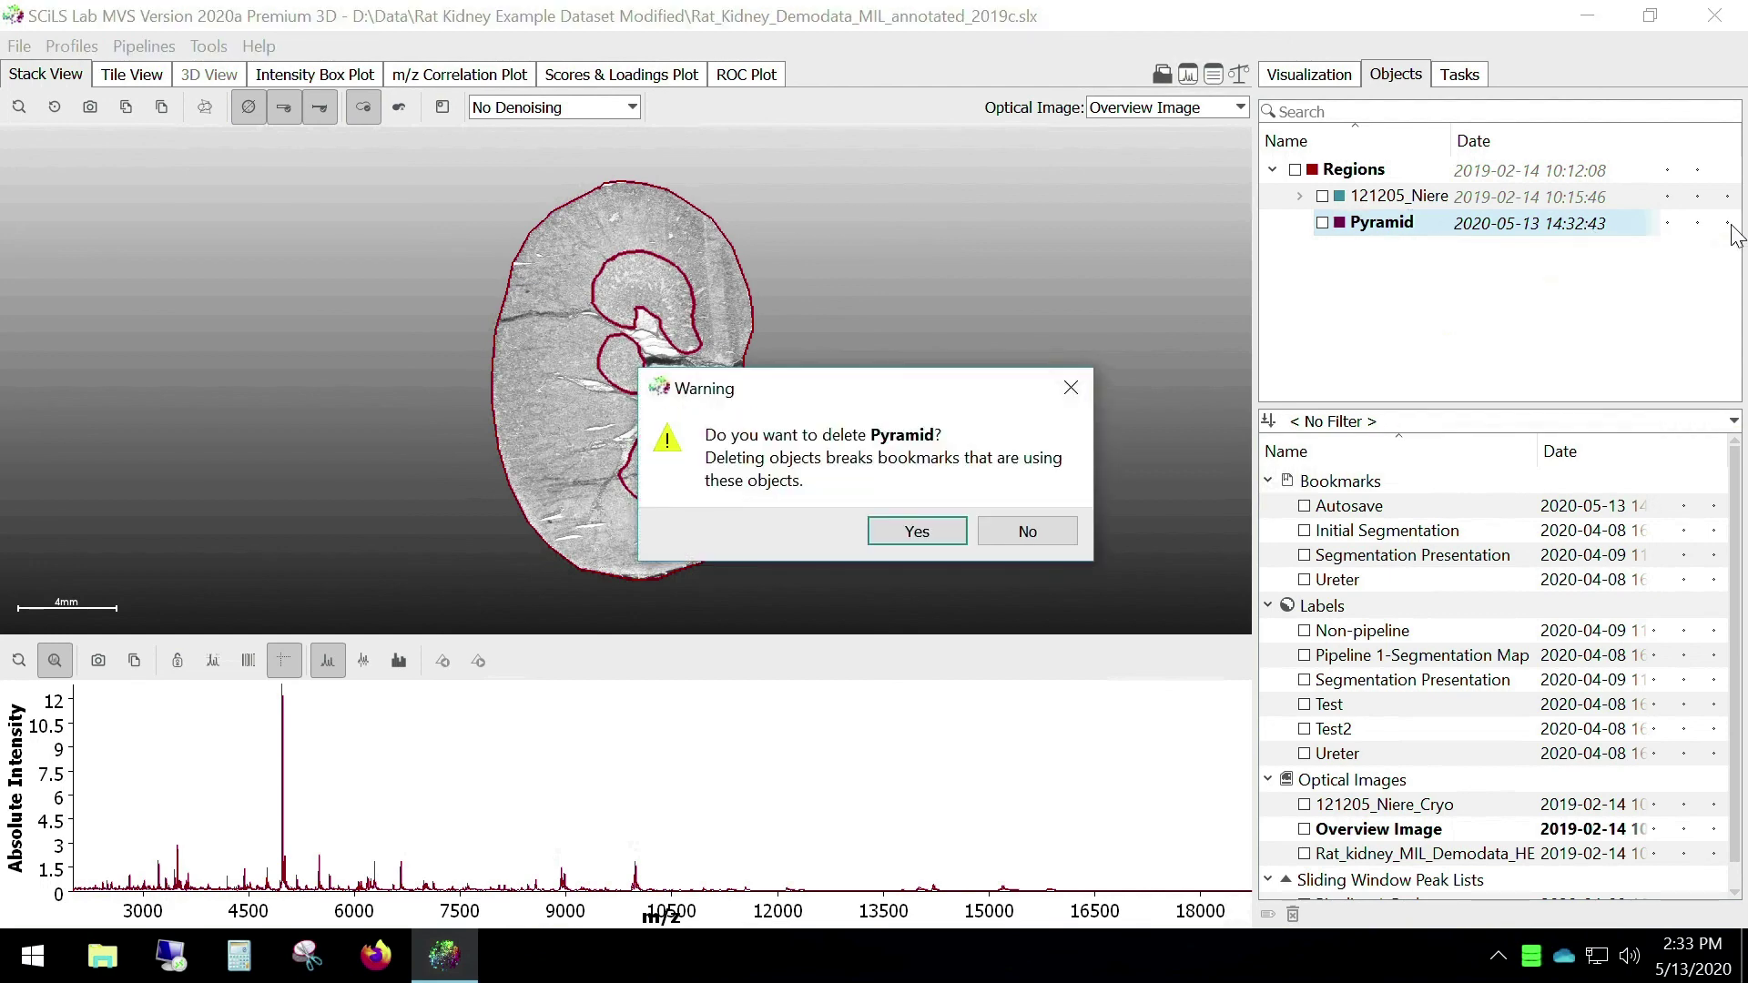
{"action": "left_click", "coordinate": [933, 531]}
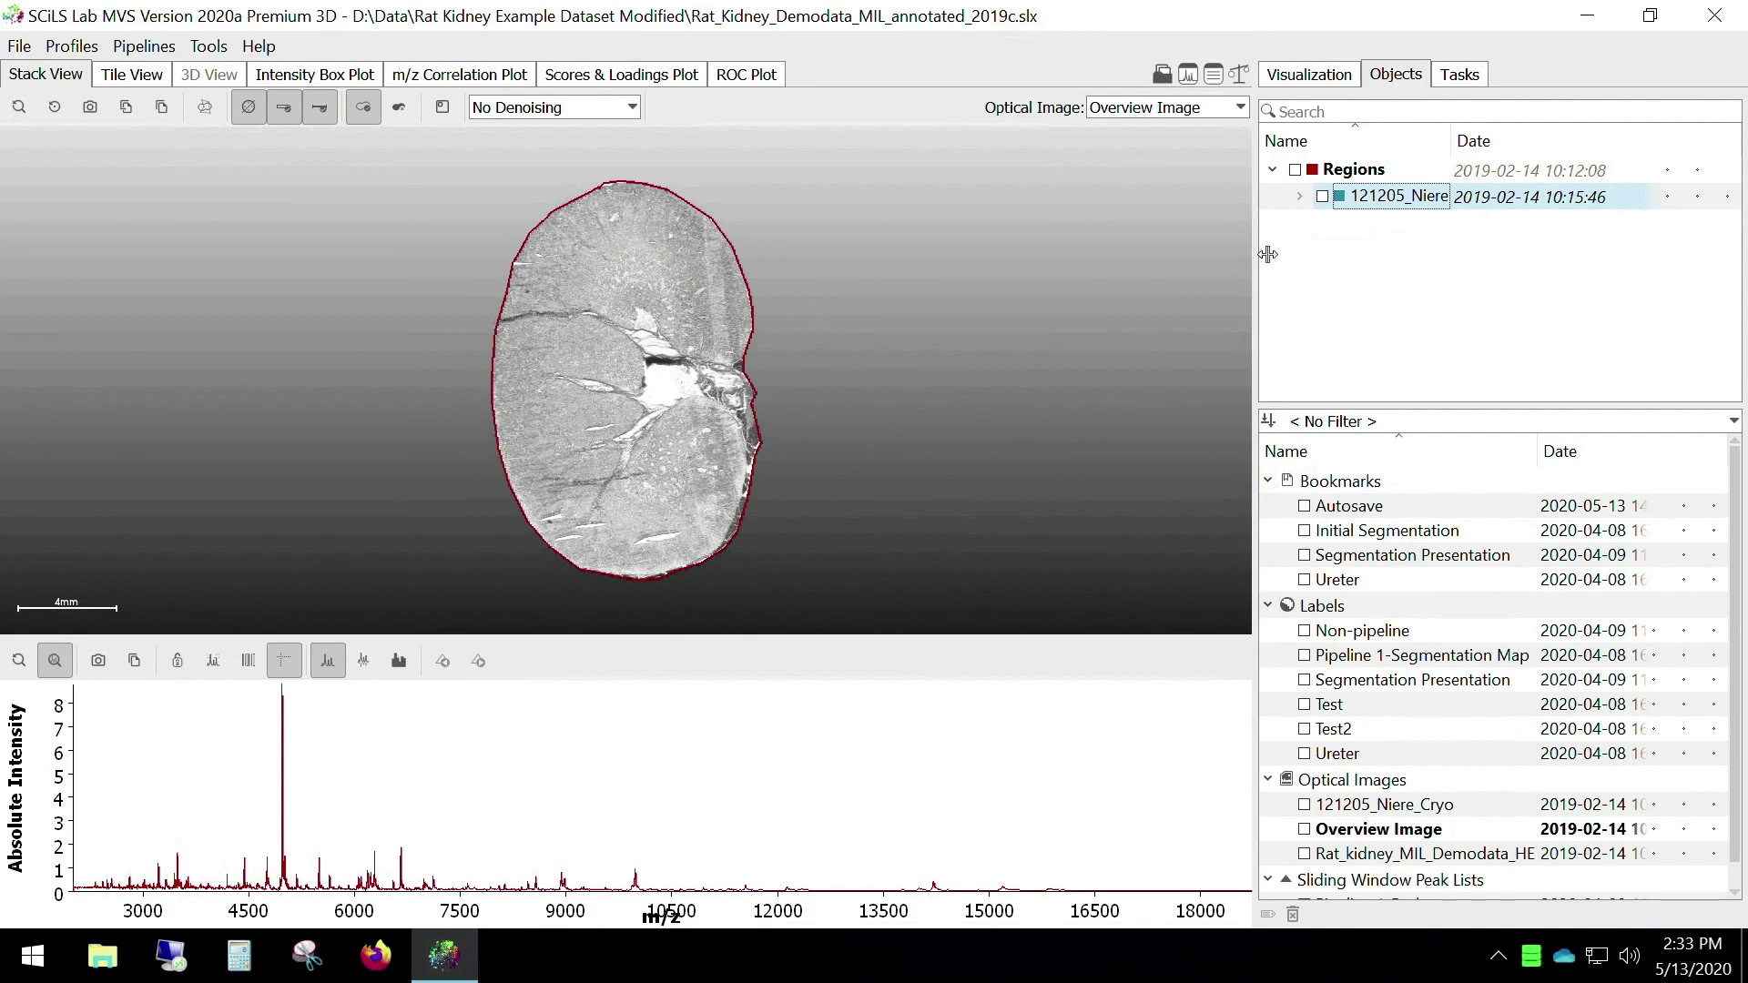
{"action": "left_click", "coordinate": [1309, 74]}
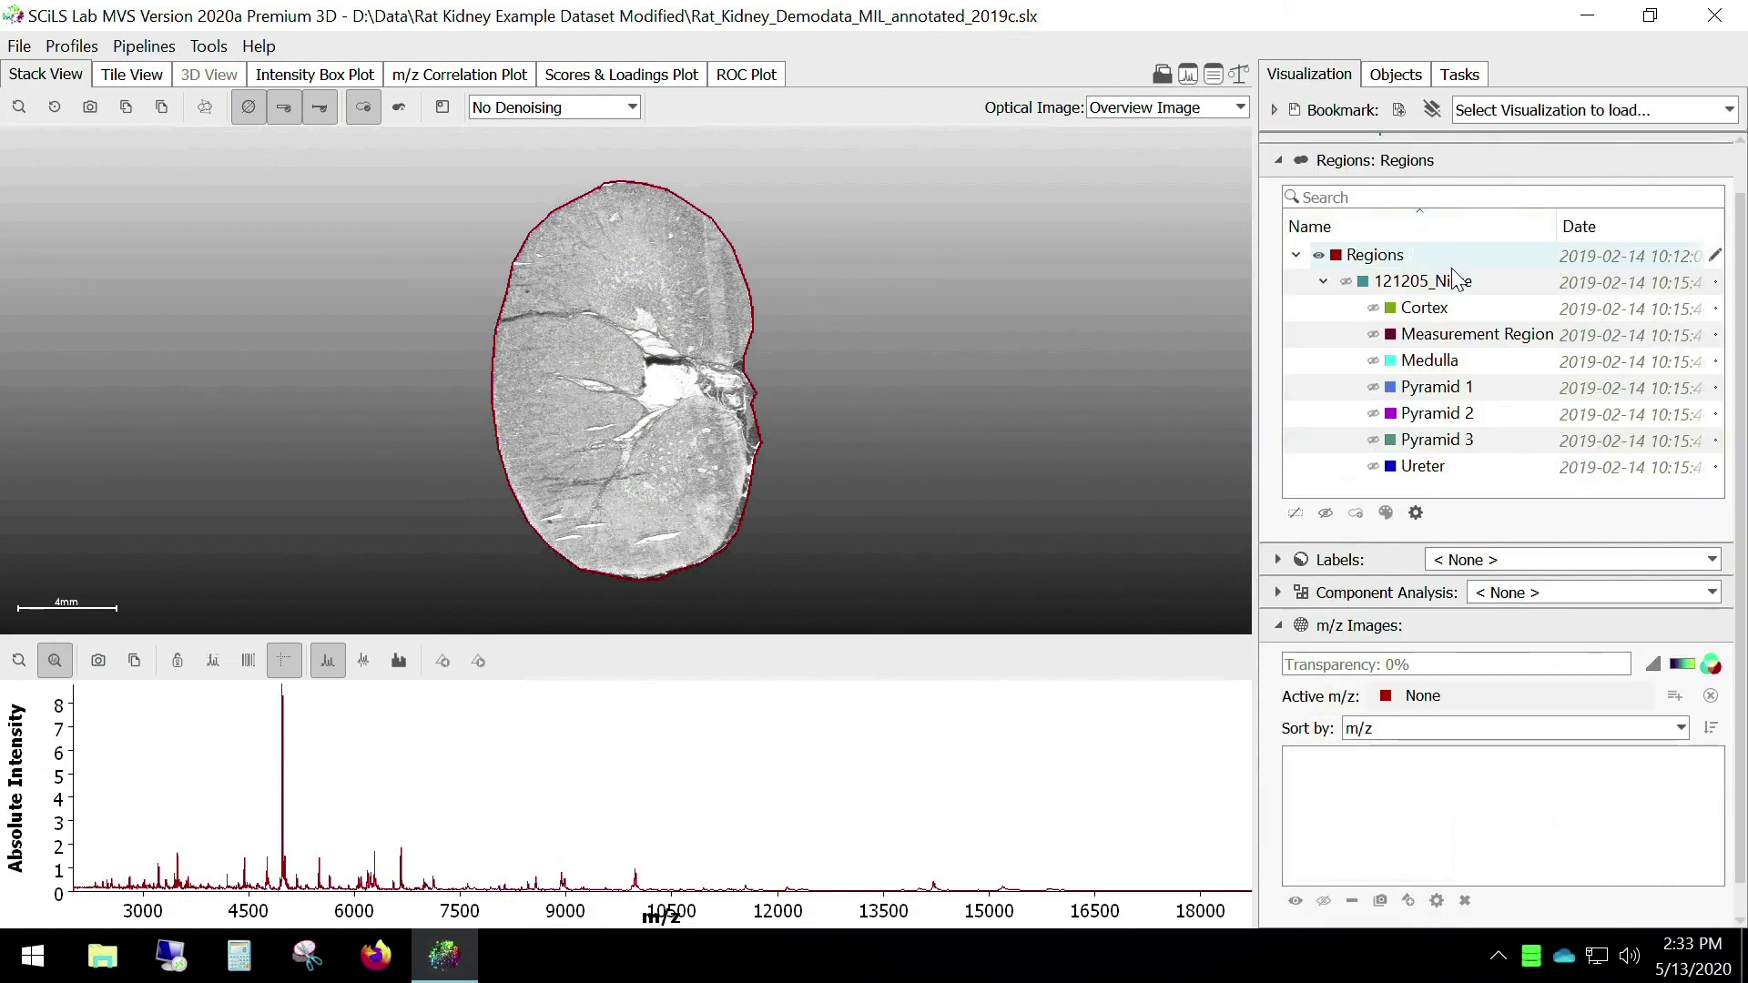